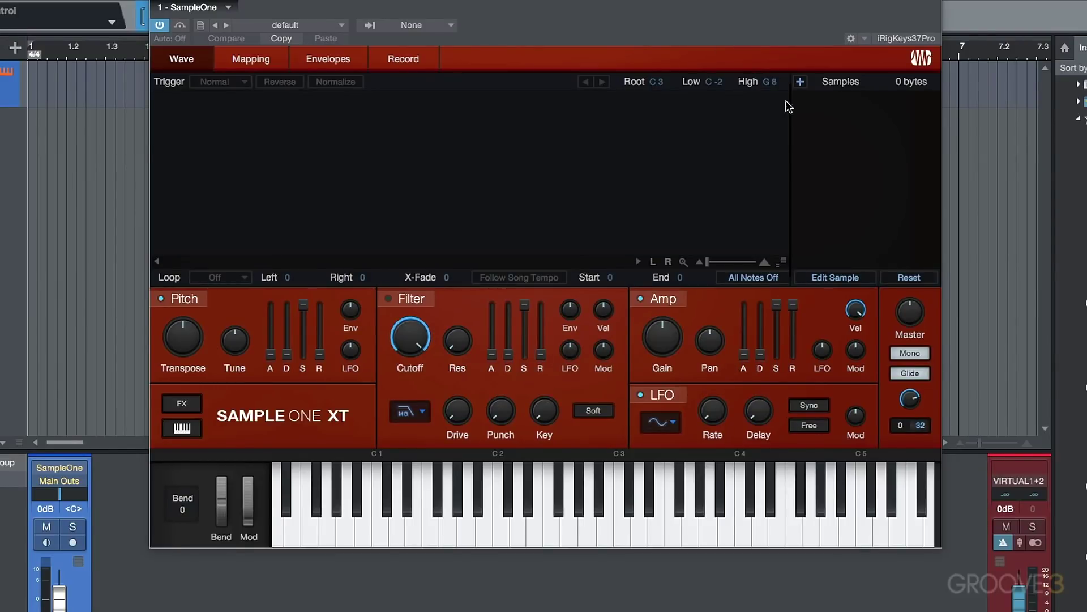
- Cycle the Sample One XT panel through its colour schemes, ending back on teal
click(921, 62)
click(921, 61)
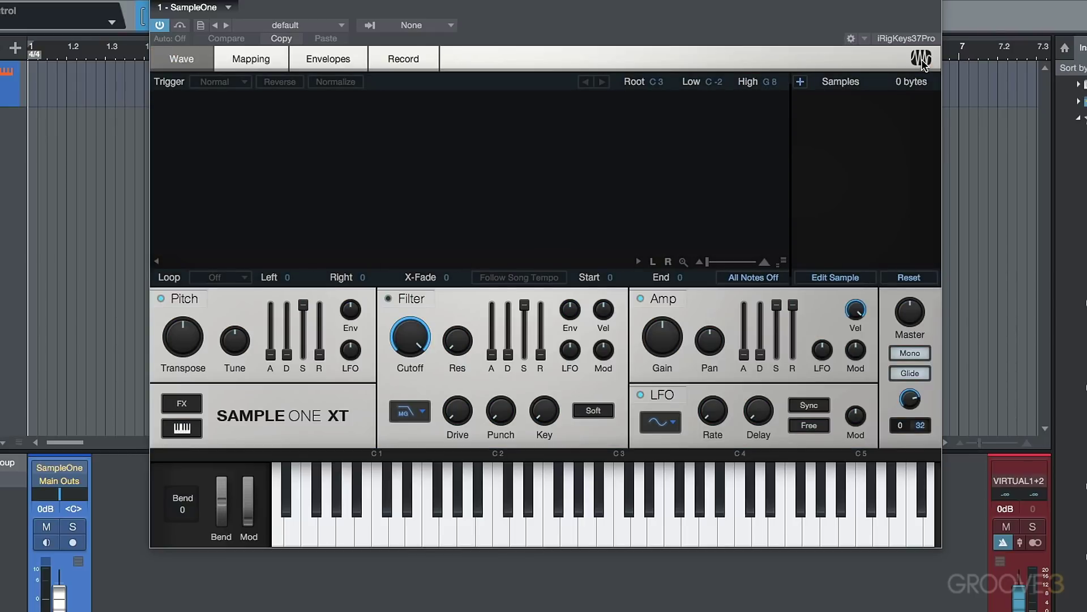
click(920, 61)
click(920, 62)
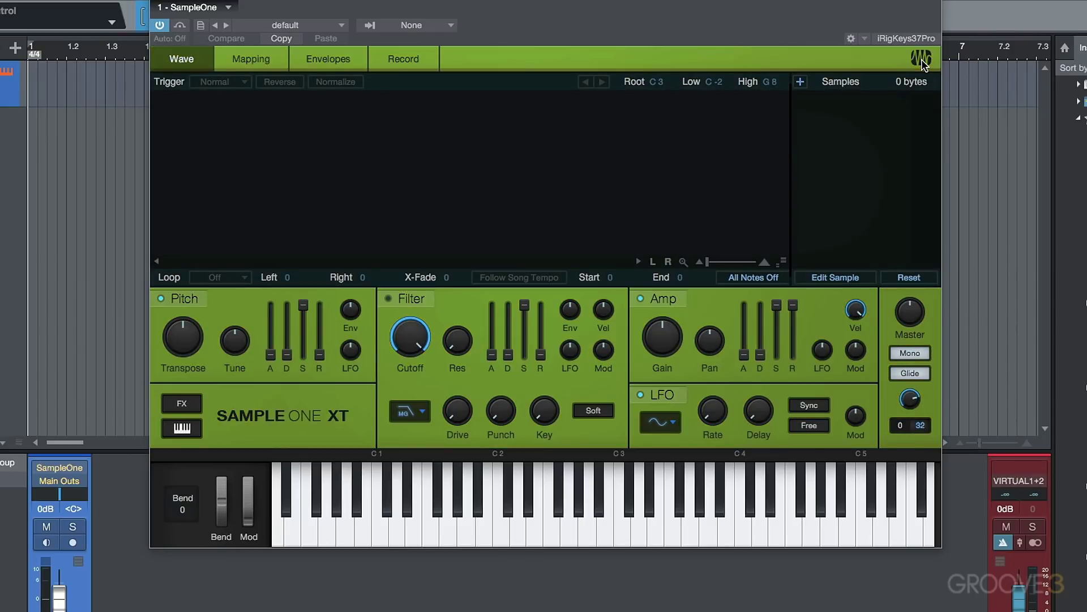
click(921, 62)
click(920, 62)
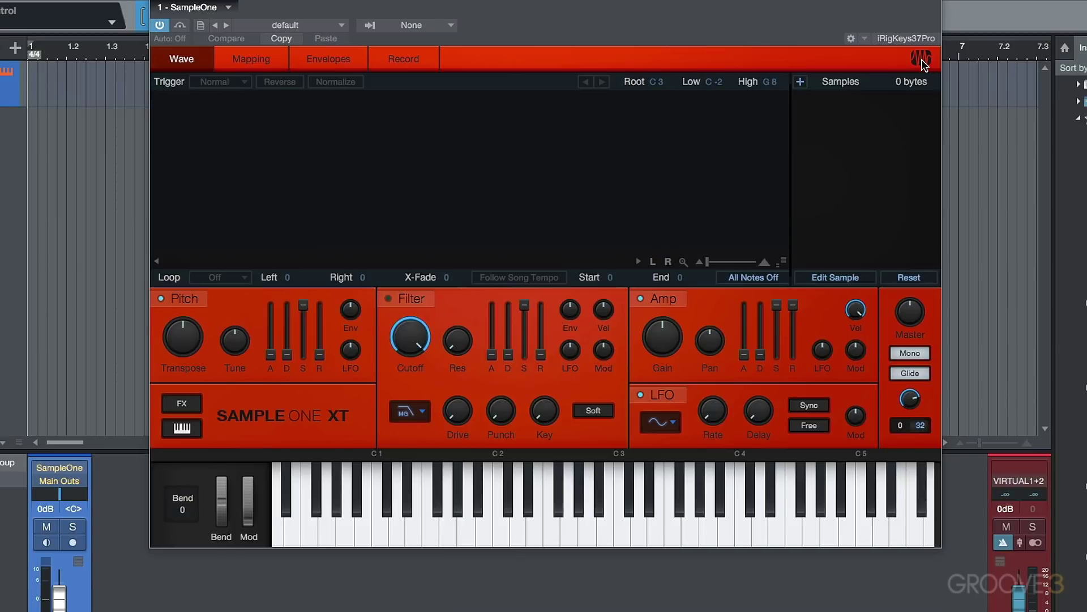
click(921, 61)
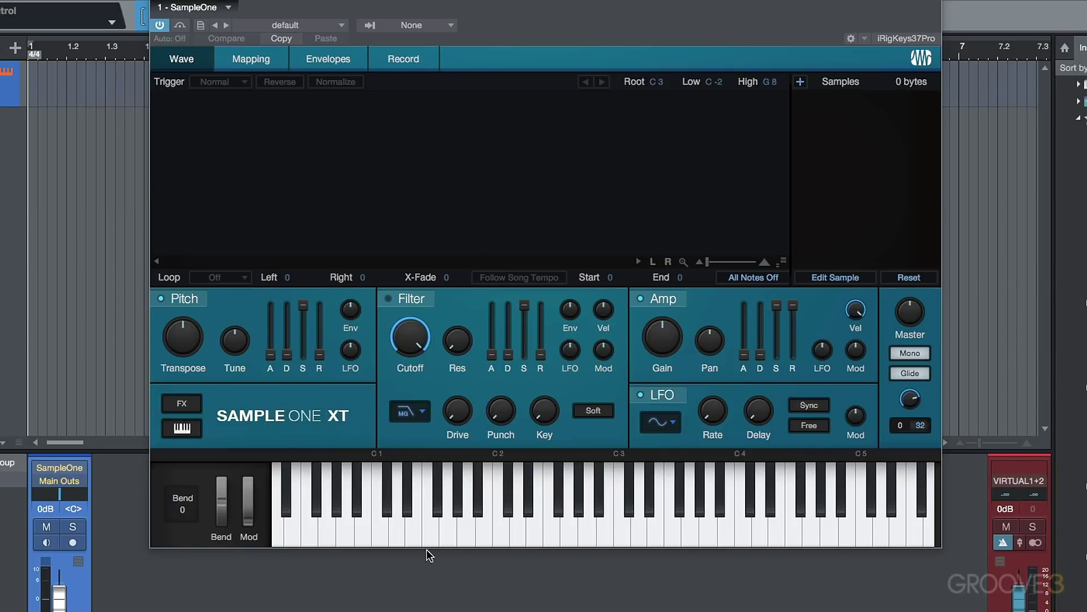
- Show the sampler's FX section, then add Mai Tai and Presence instrument tracks to the song
click(189, 405)
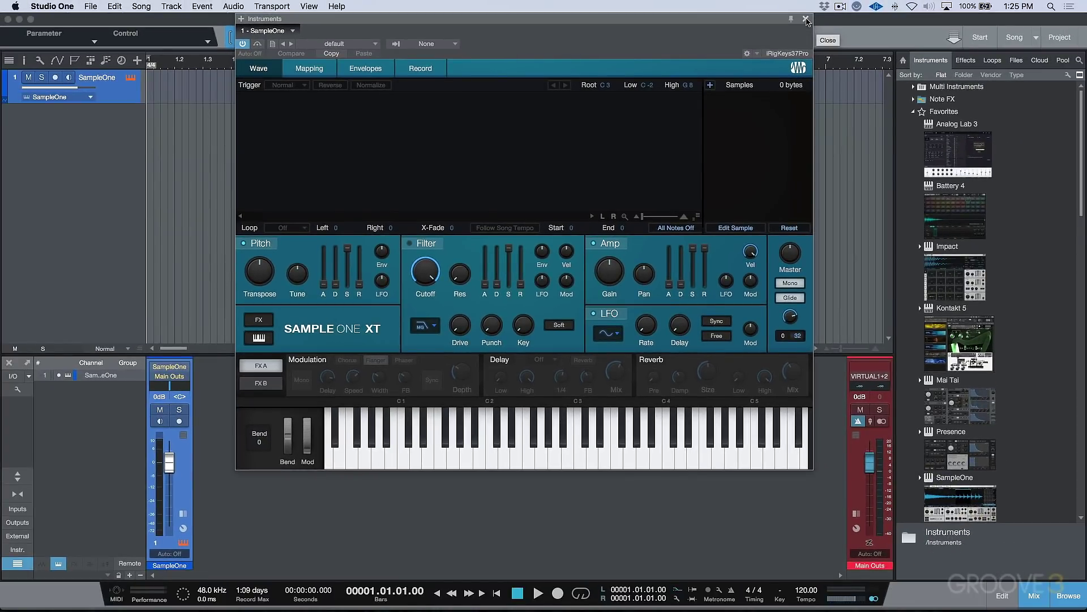
click(806, 19)
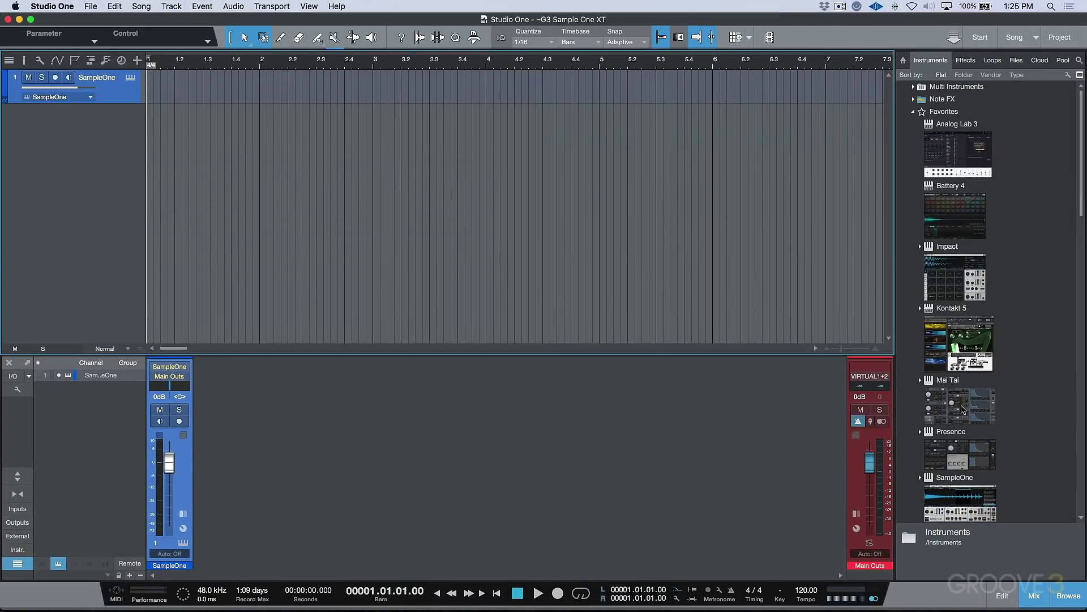
drag(963, 409, 765, 231)
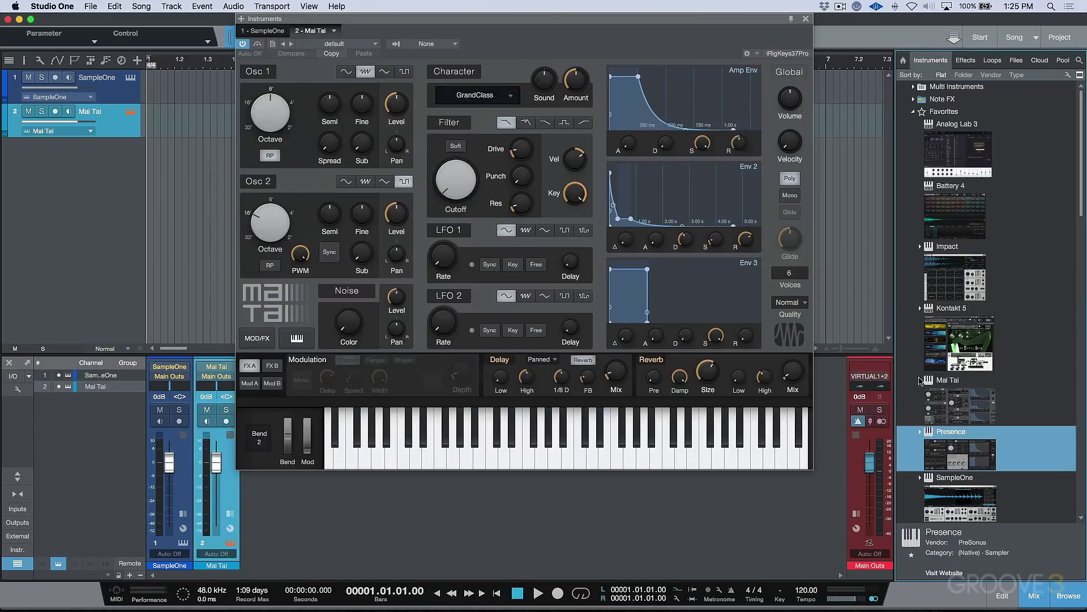
drag(868, 256, 862, 253)
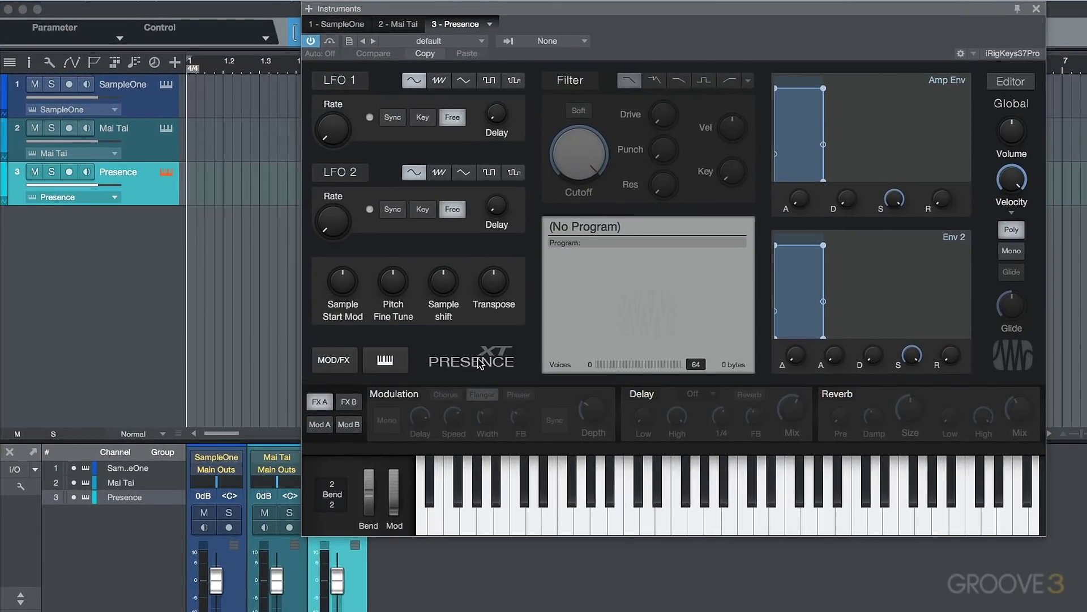
- Look over Mai Tai's editor and its modulation and effects section, then return to SampleOne
click(139, 146)
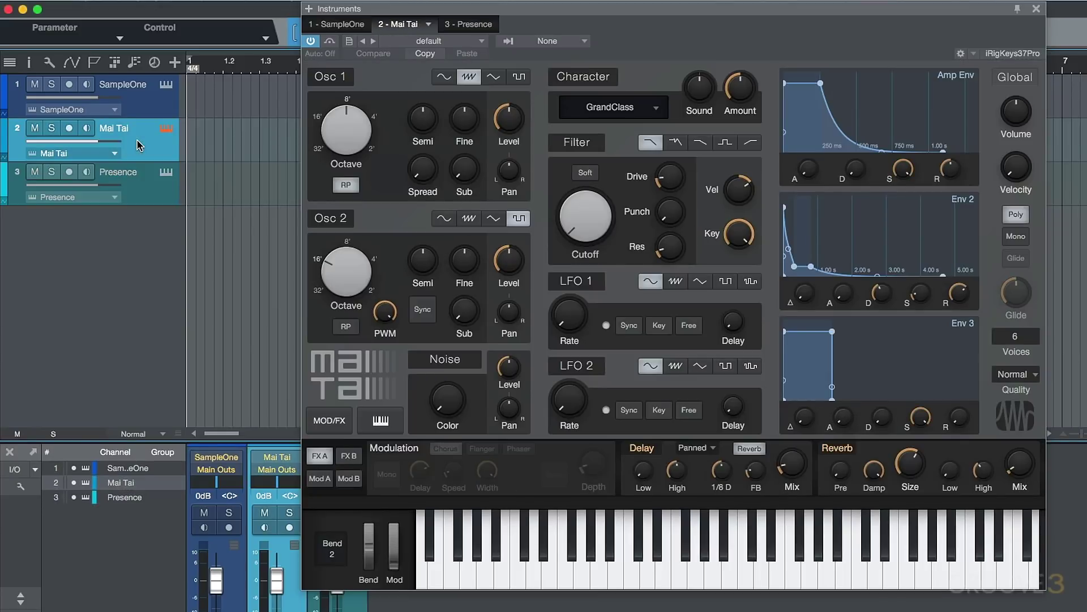
click(382, 423)
click(383, 423)
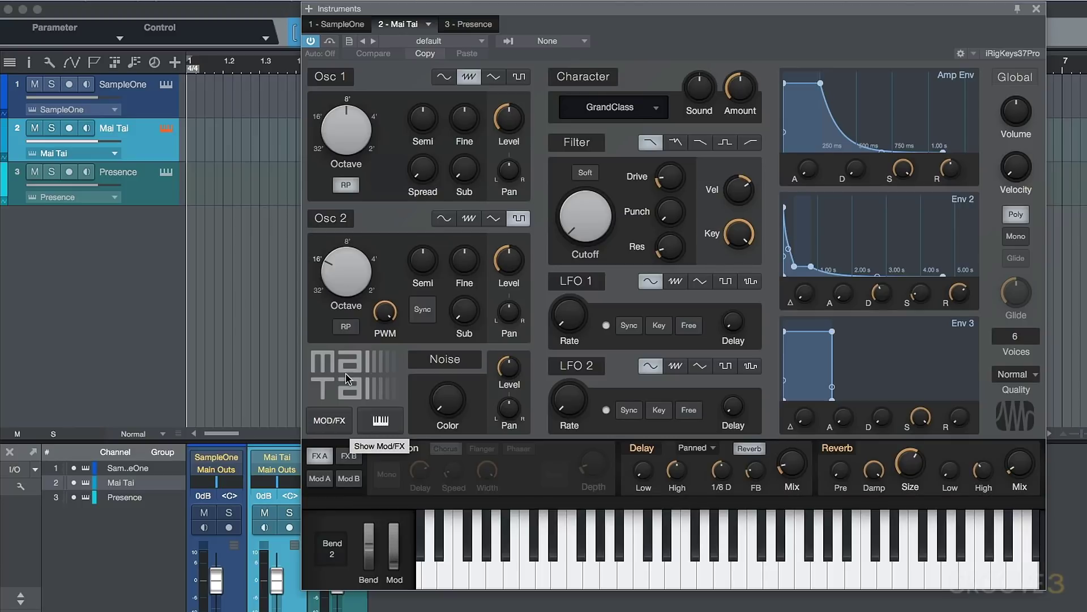
click(328, 430)
click(167, 85)
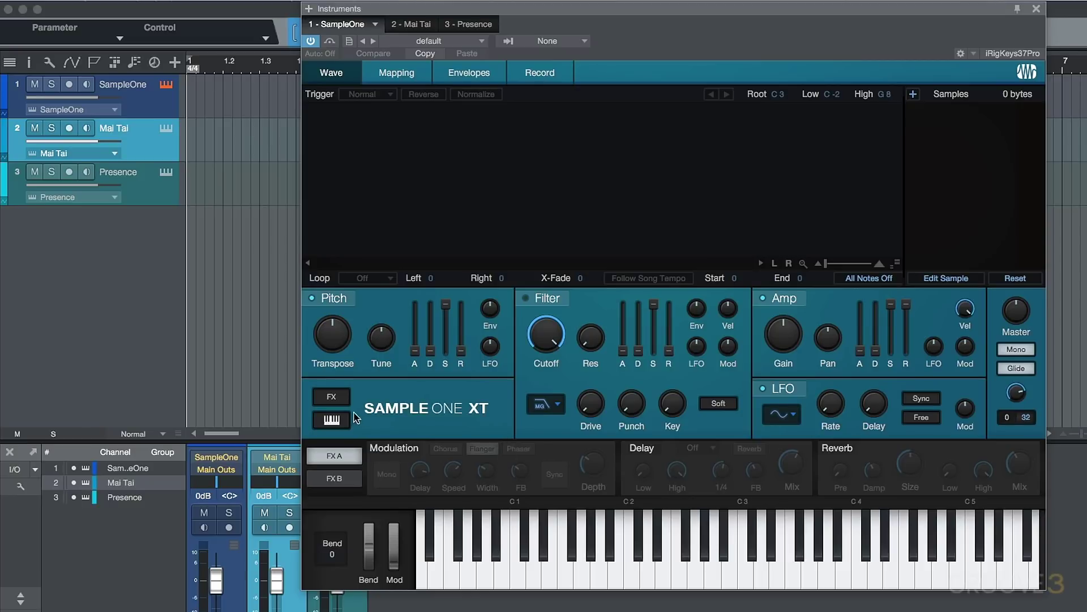
- Toggle the sampler's keyboard and effects sections off and back on
click(333, 420)
click(333, 420)
click(334, 397)
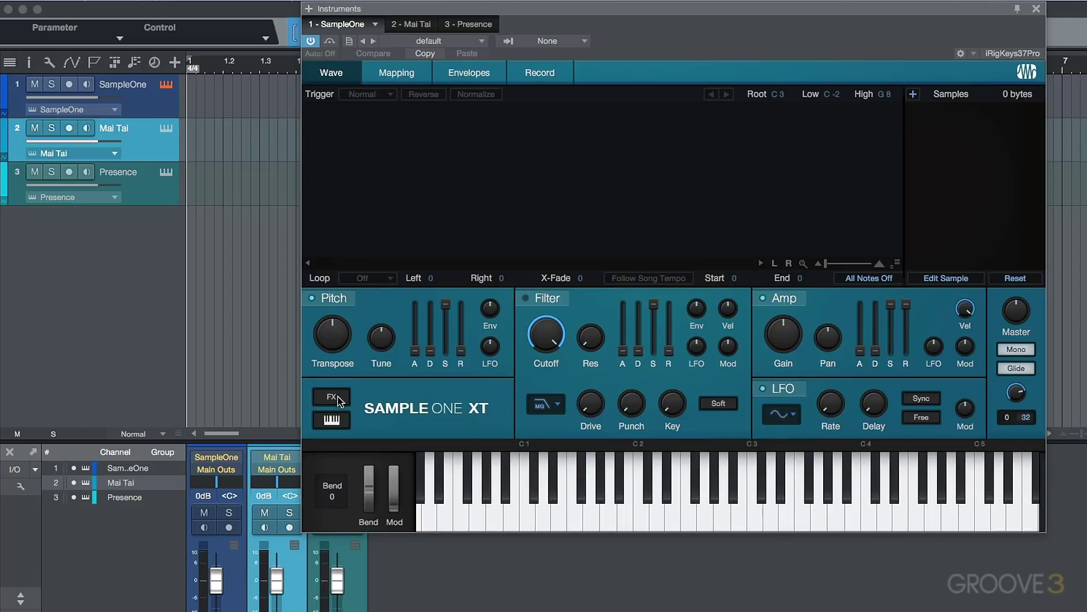
click(334, 397)
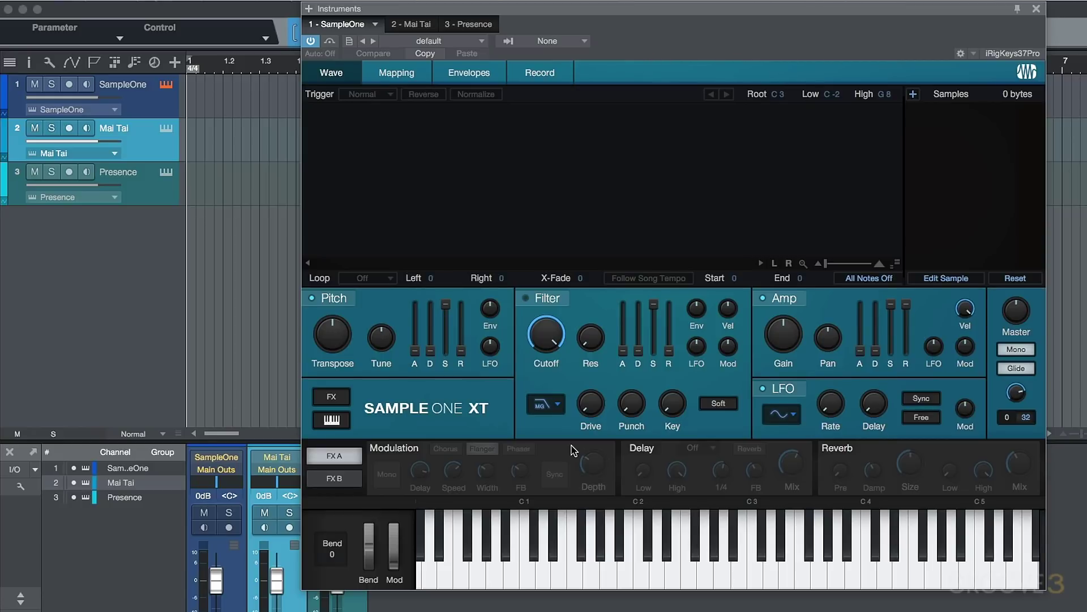
- In FX B, turn on Distortion with the Fuzz type, then return to FX A
click(341, 480)
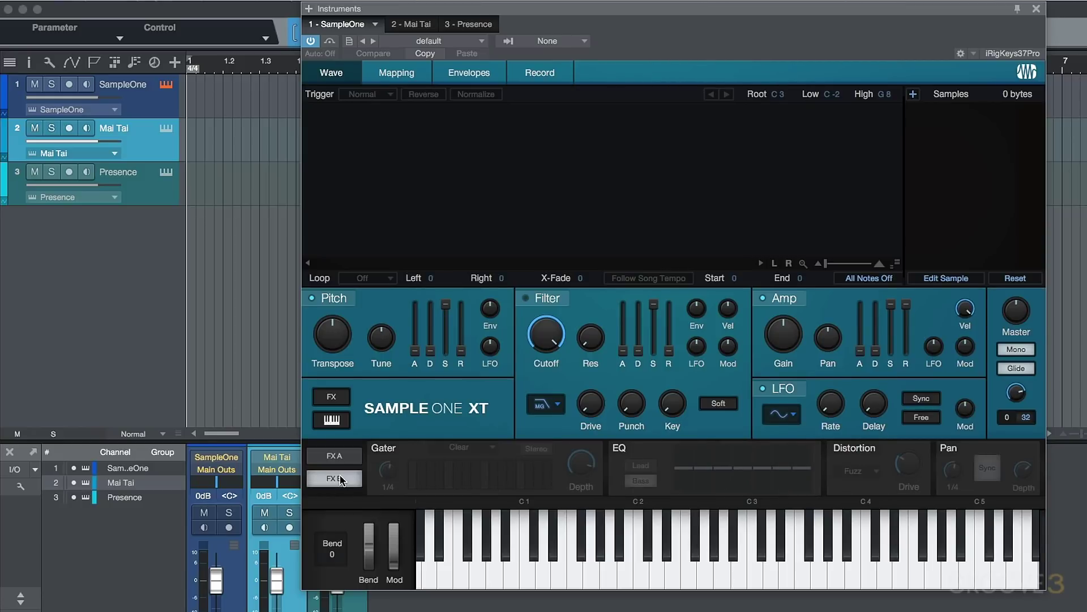
click(867, 450)
click(866, 473)
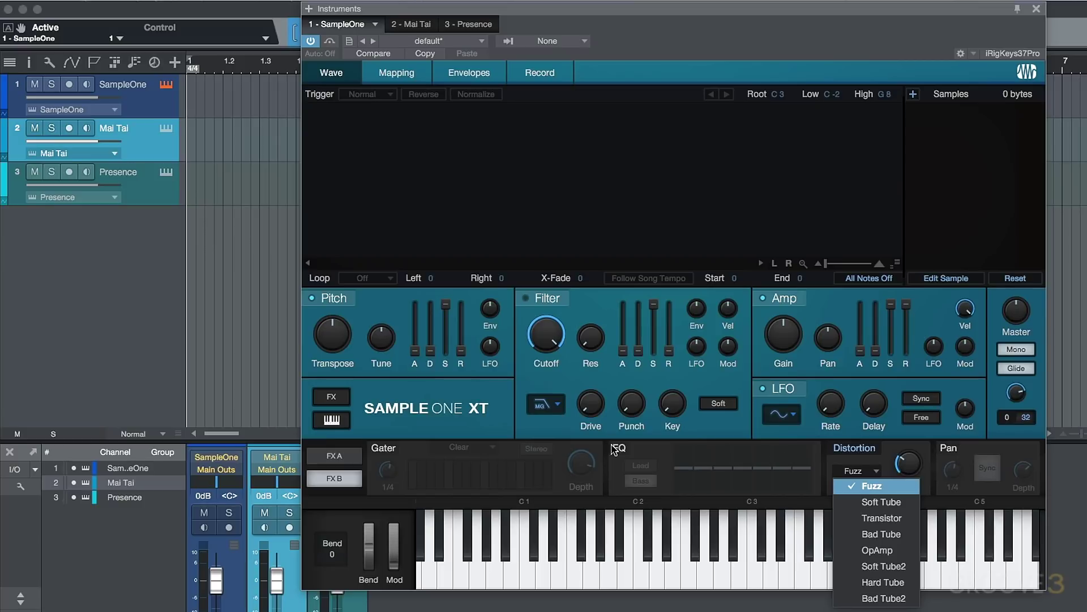
click(347, 457)
click(348, 458)
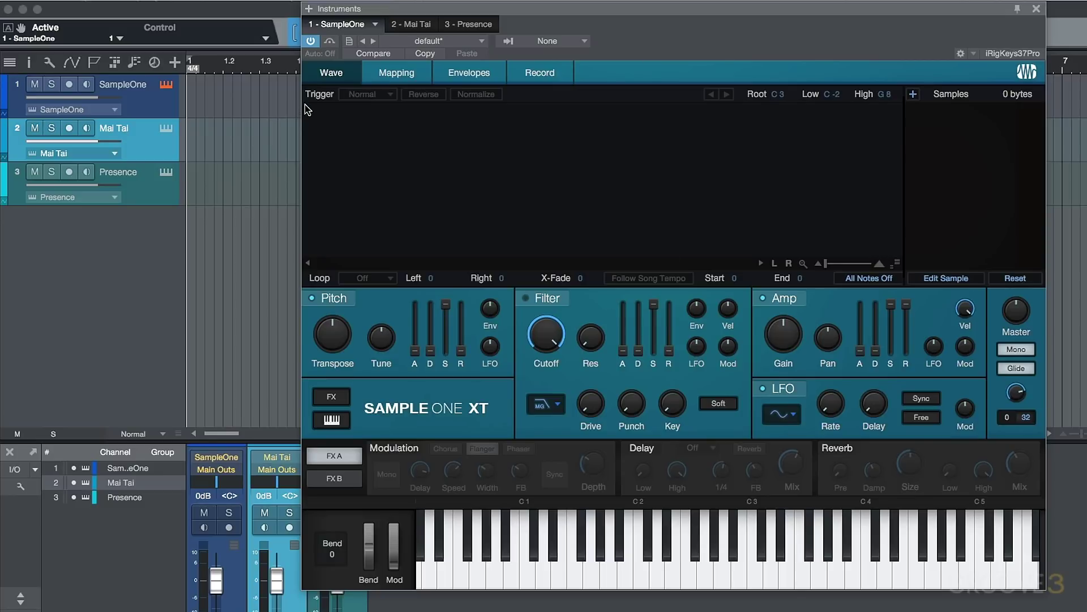
- Delete the Mai Tai and Presence tracks together and reopen the SampleOne editor
click(164, 195)
click(160, 145)
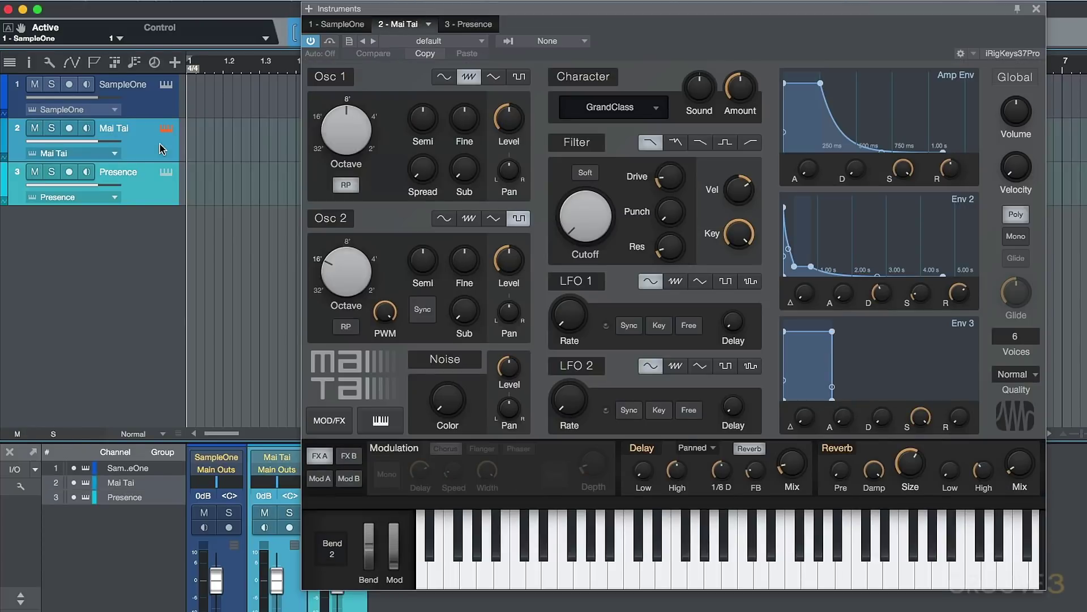
right_click(160, 145)
key(Escape)
key(Delete)
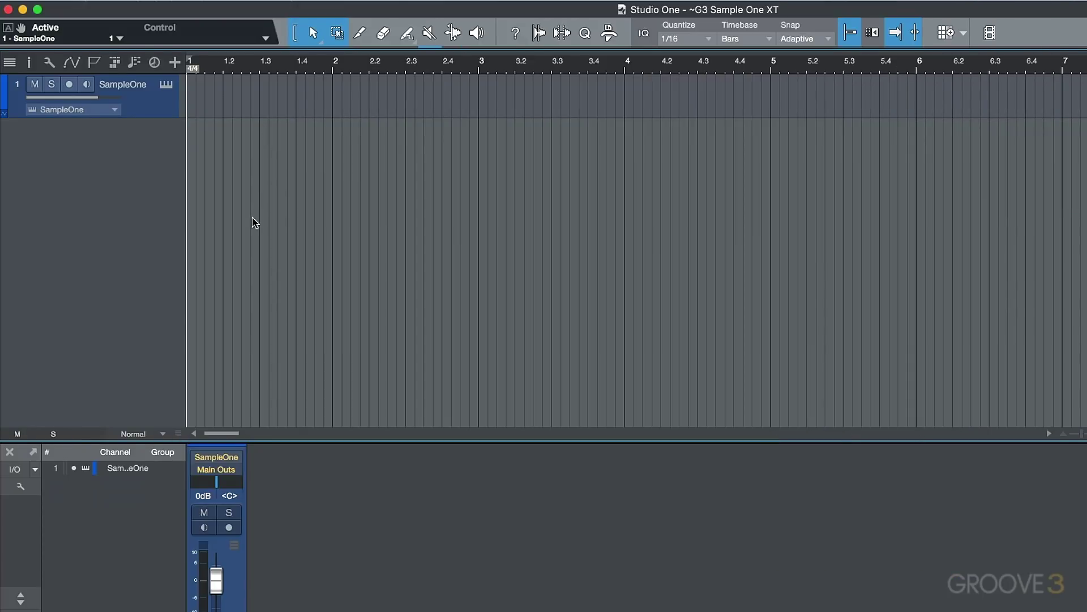
click(166, 85)
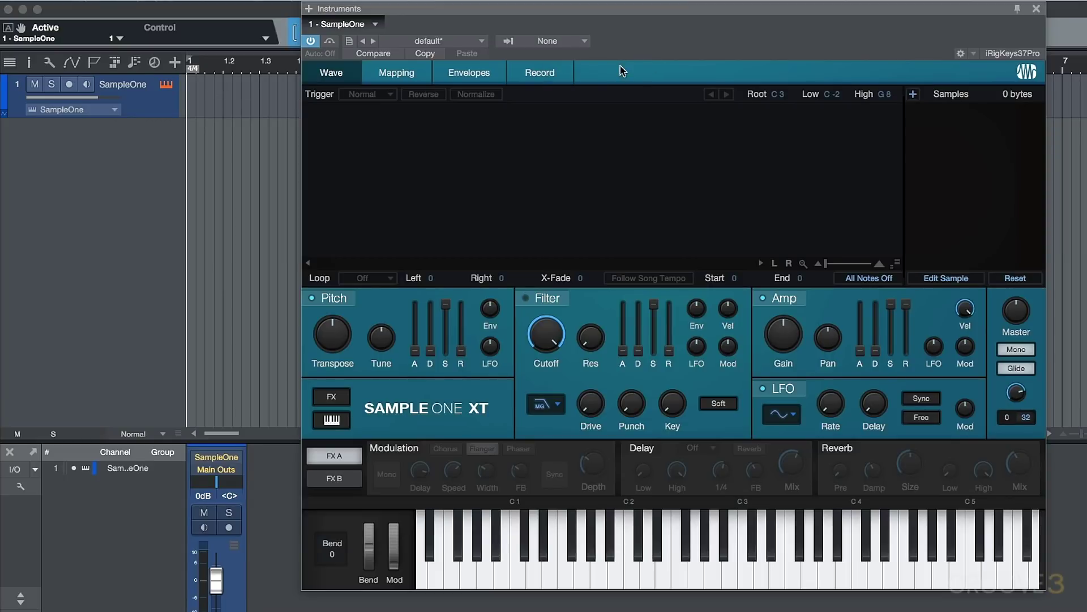
- On the sampler's Record page, browse the instrument input sources, keeping Input 1
click(541, 80)
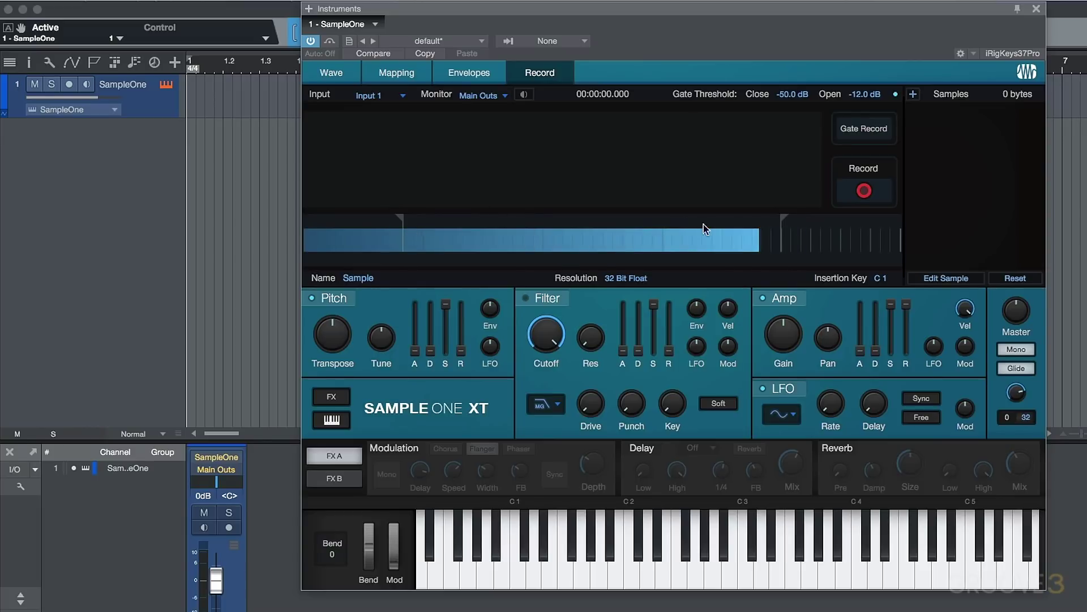
click(403, 99)
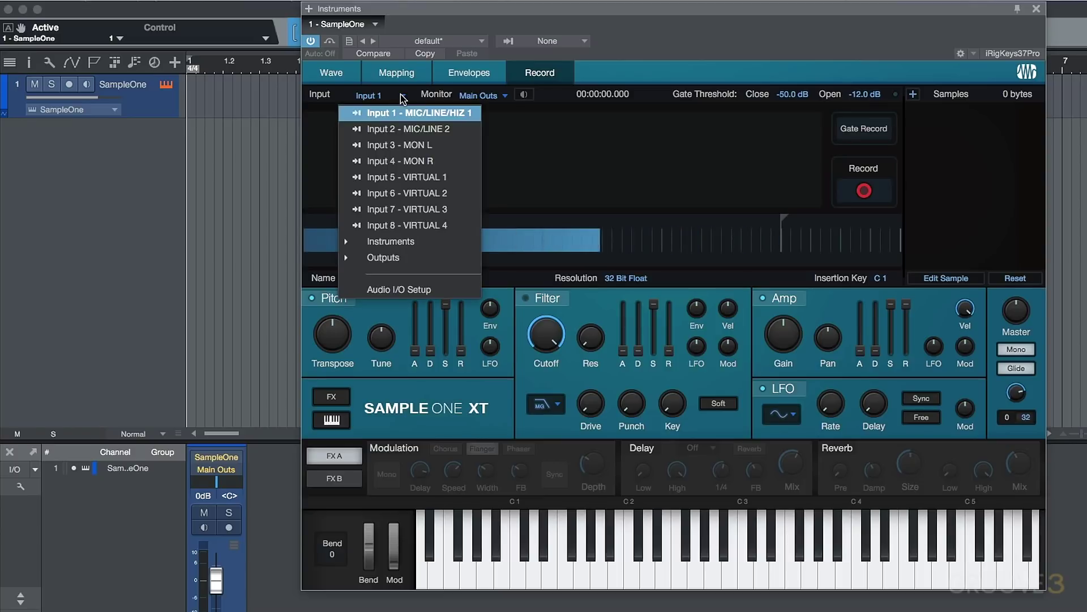
click(391, 241)
click(844, 159)
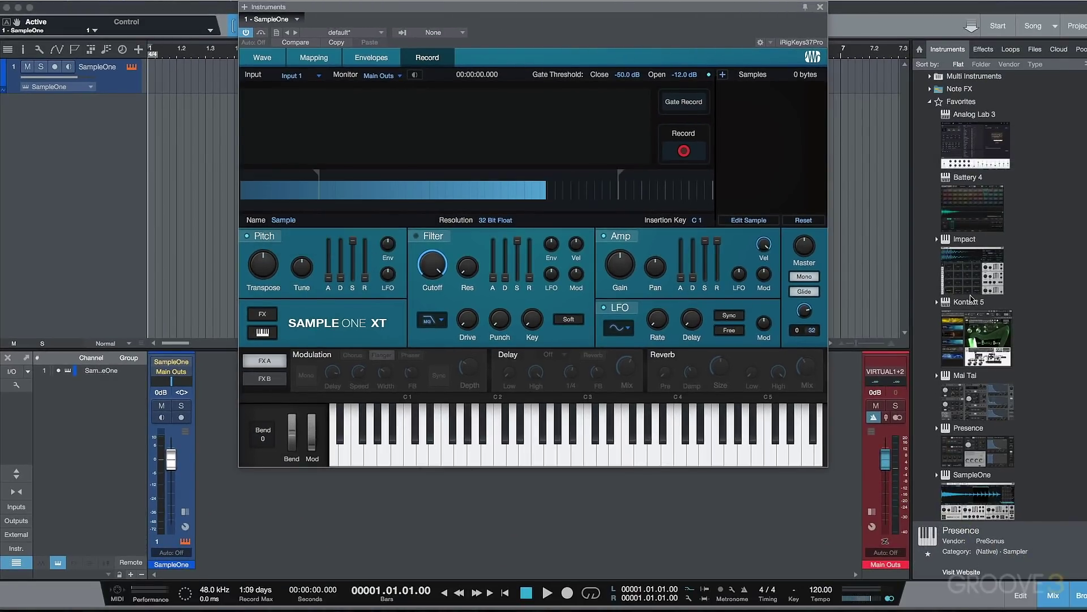
- Add a Mai Tai track, then reopen SampleOne's Record input list to show Mai Tai
click(979, 411)
drag(872, 231, 885, 229)
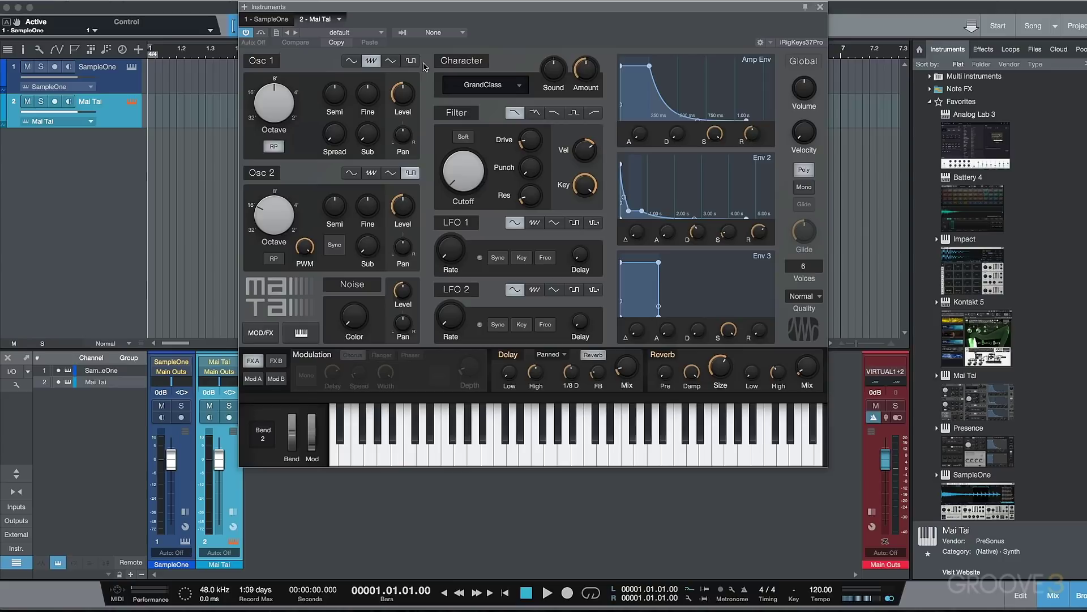
click(276, 23)
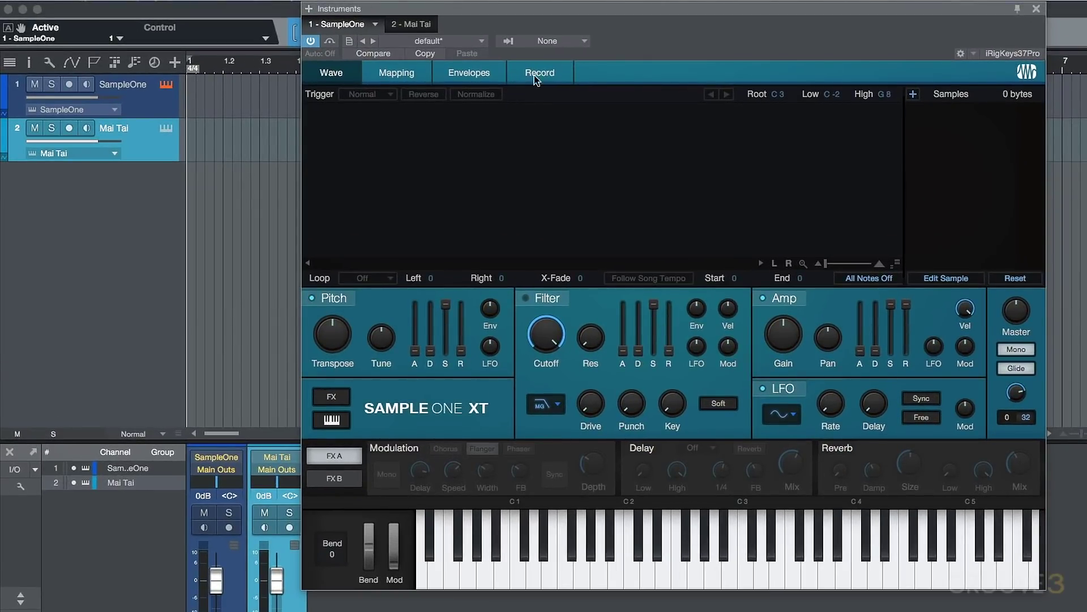
click(437, 63)
click(403, 96)
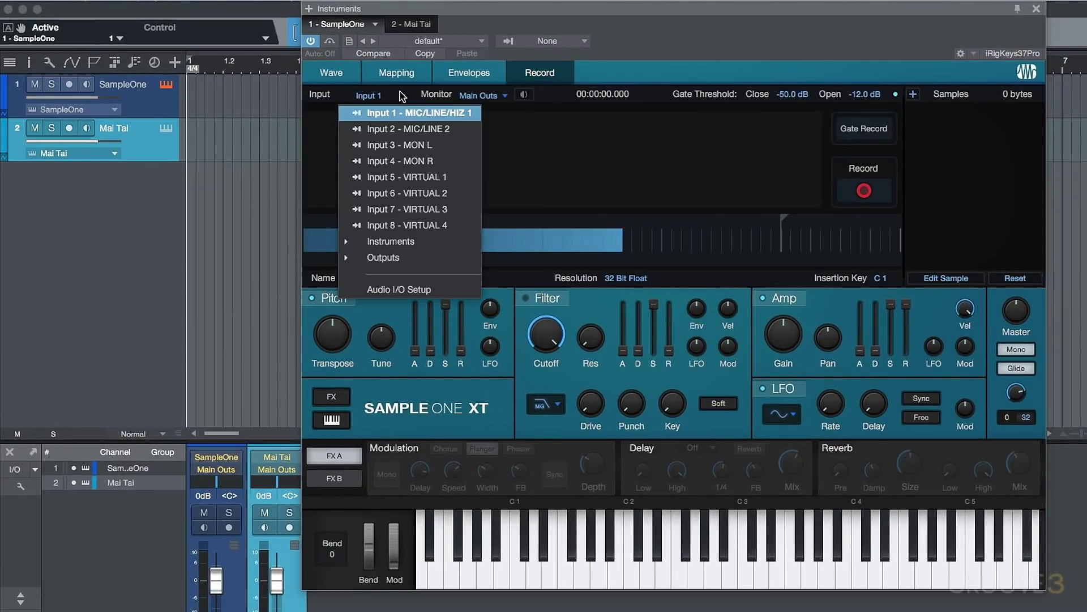
click(350, 242)
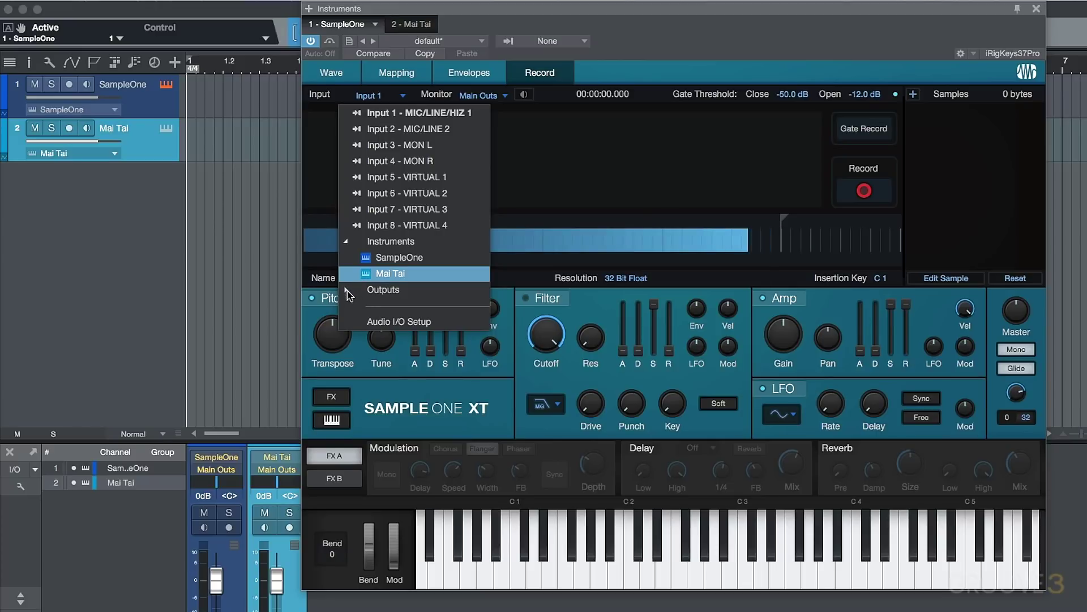
click(203, 238)
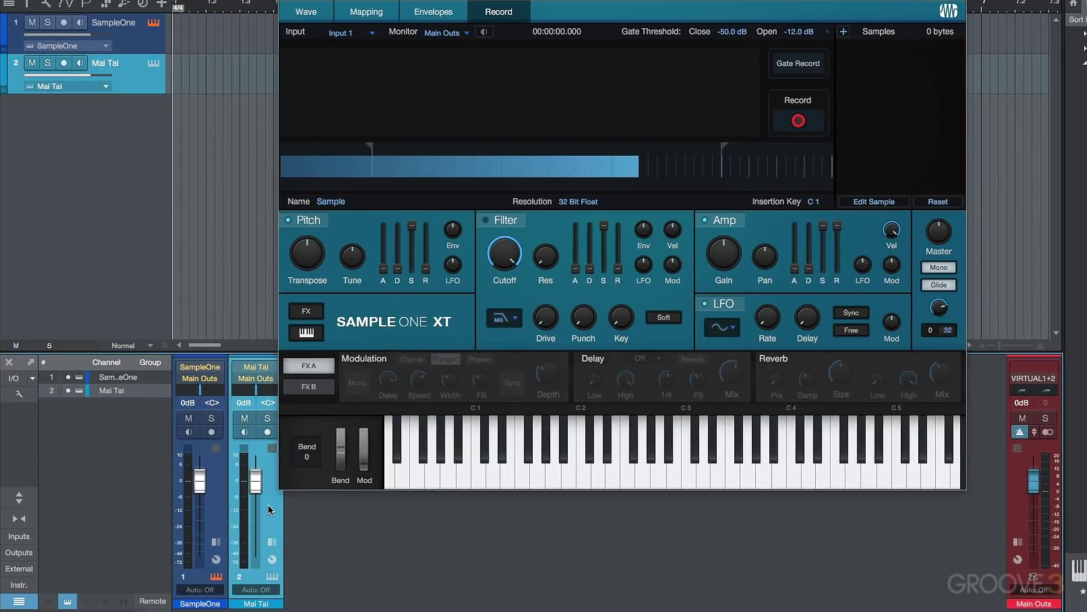
click(271, 525)
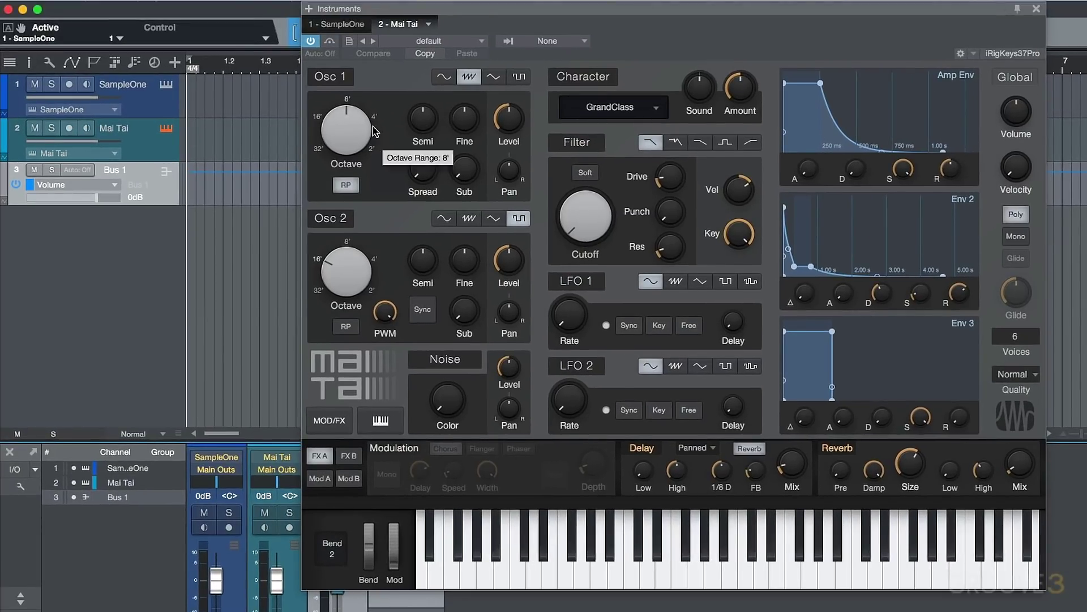
click(351, 25)
click(554, 73)
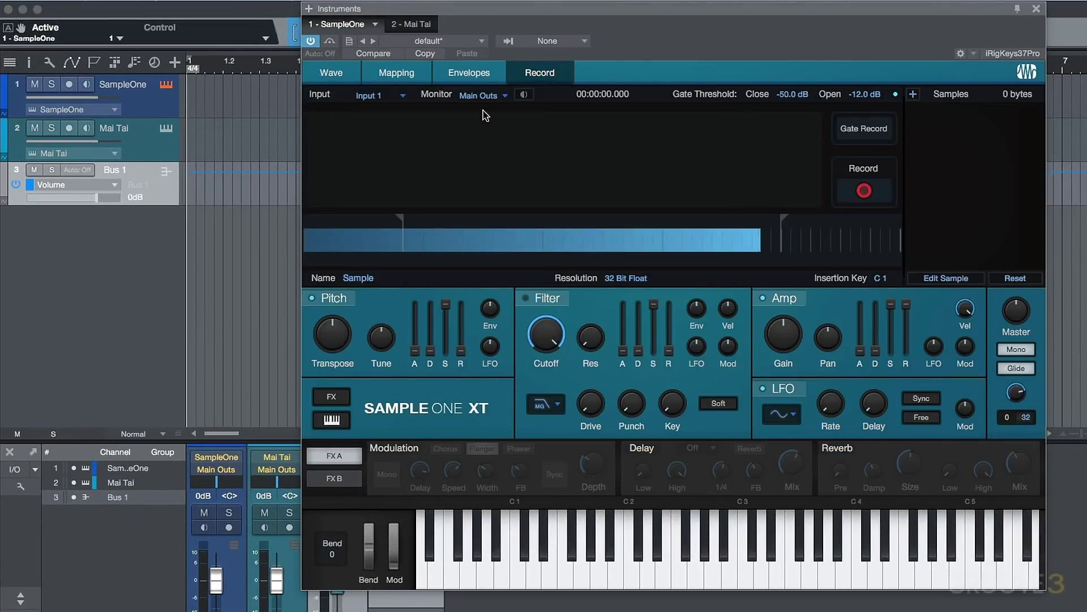
click(403, 96)
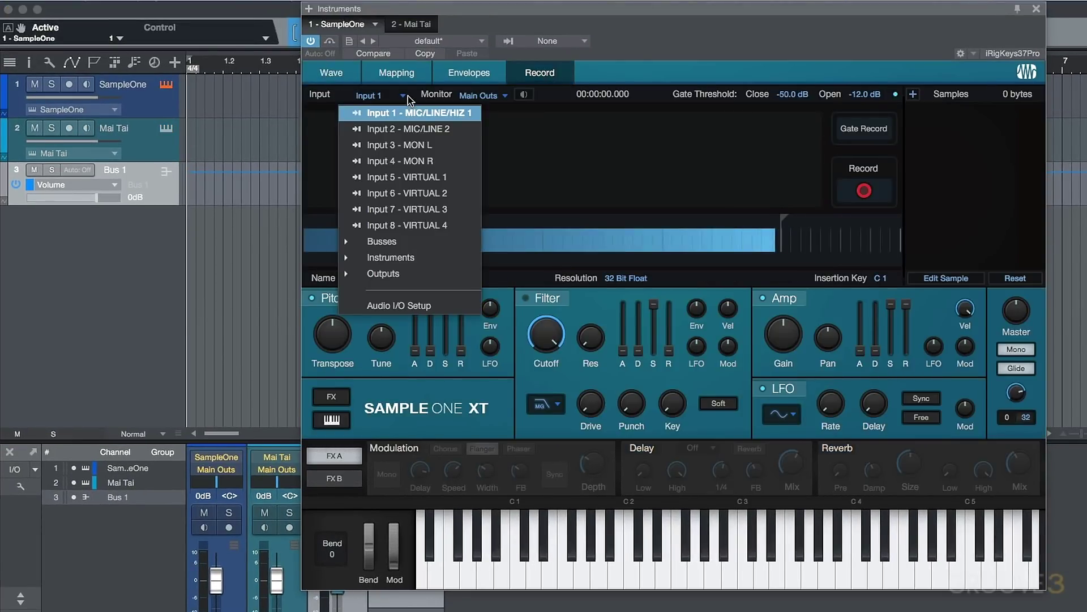
click(346, 243)
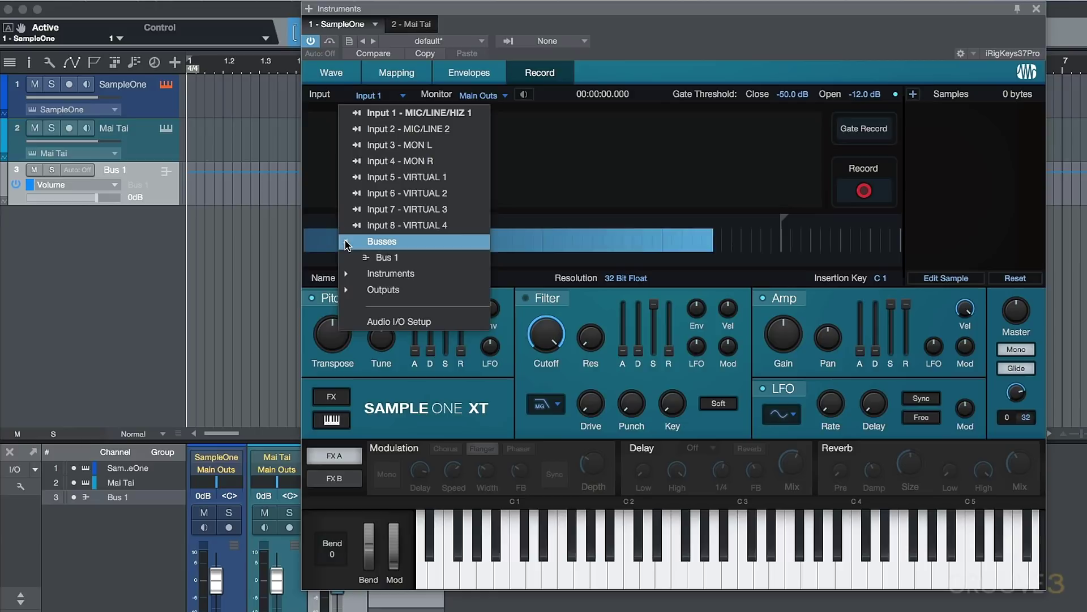
click(765, 57)
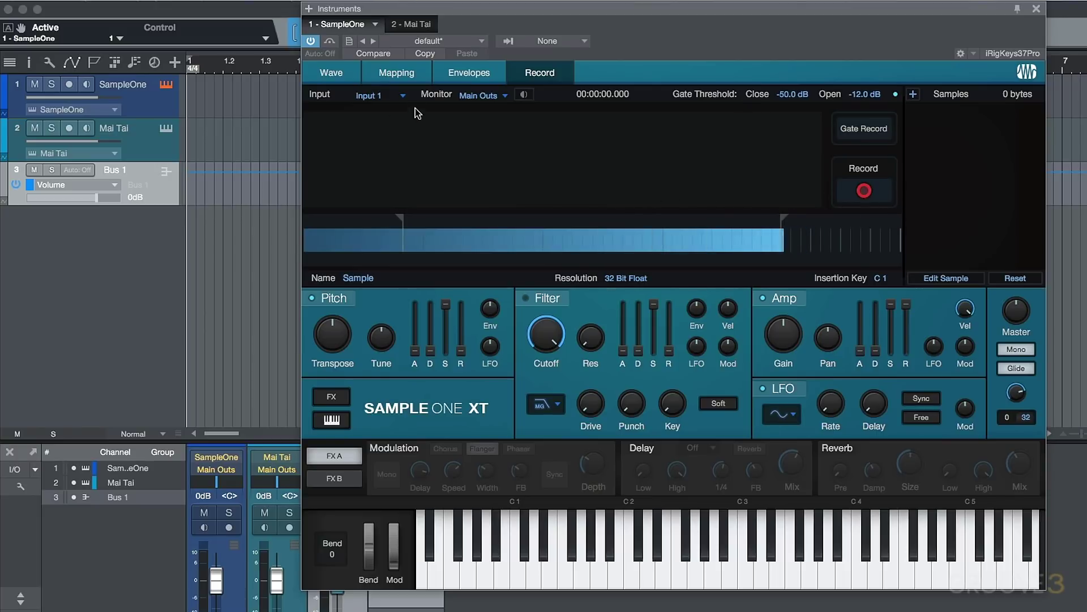
- Record a first sample take, then name the next sample Voice
click(863, 192)
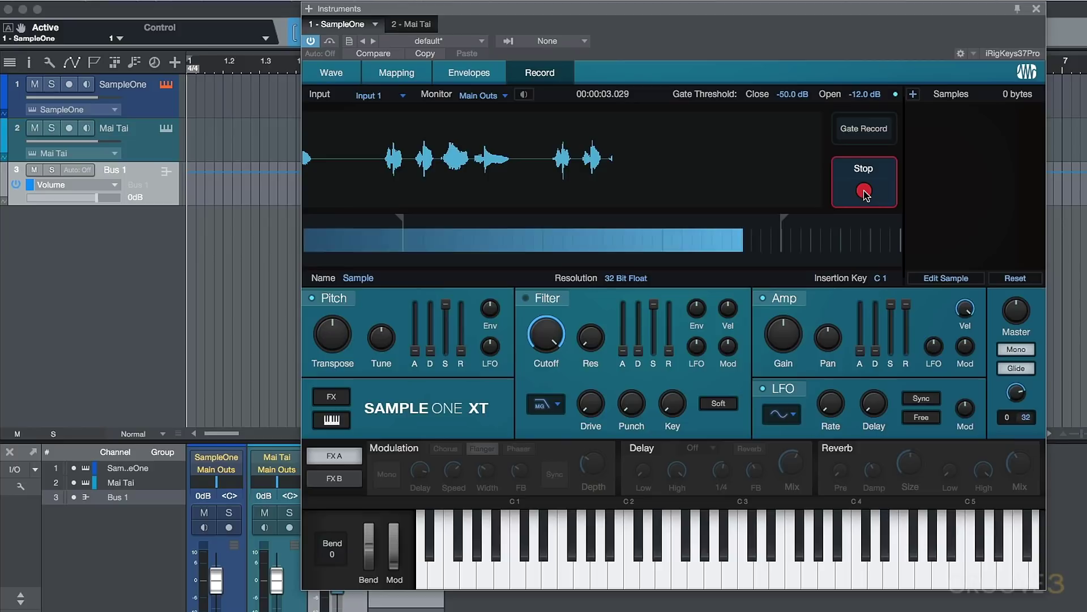
click(864, 193)
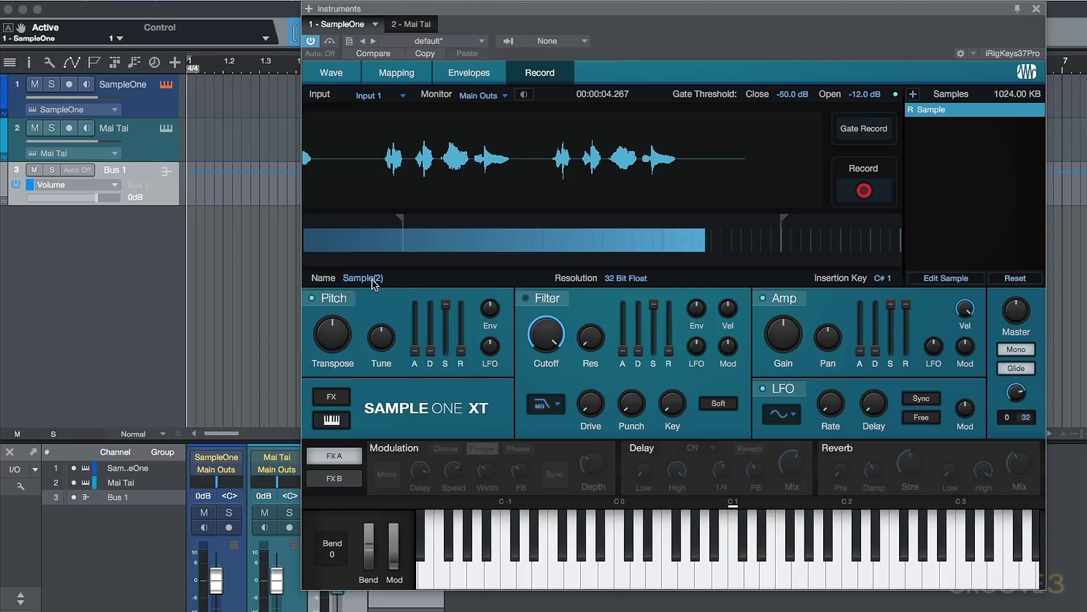
double_click(373, 279)
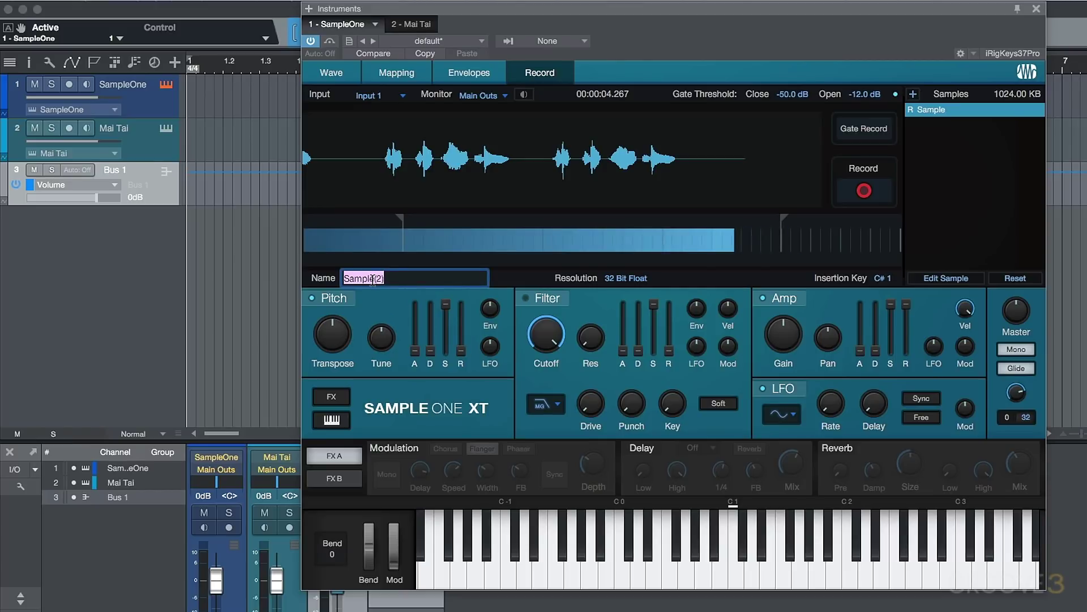
text(Voic)
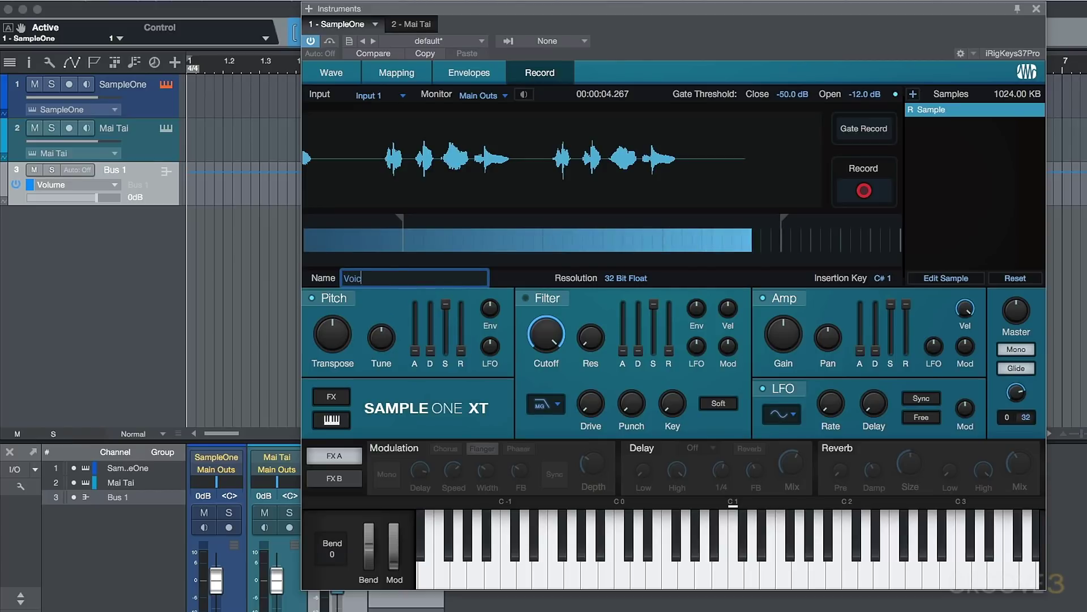
text(e)
key(Return)
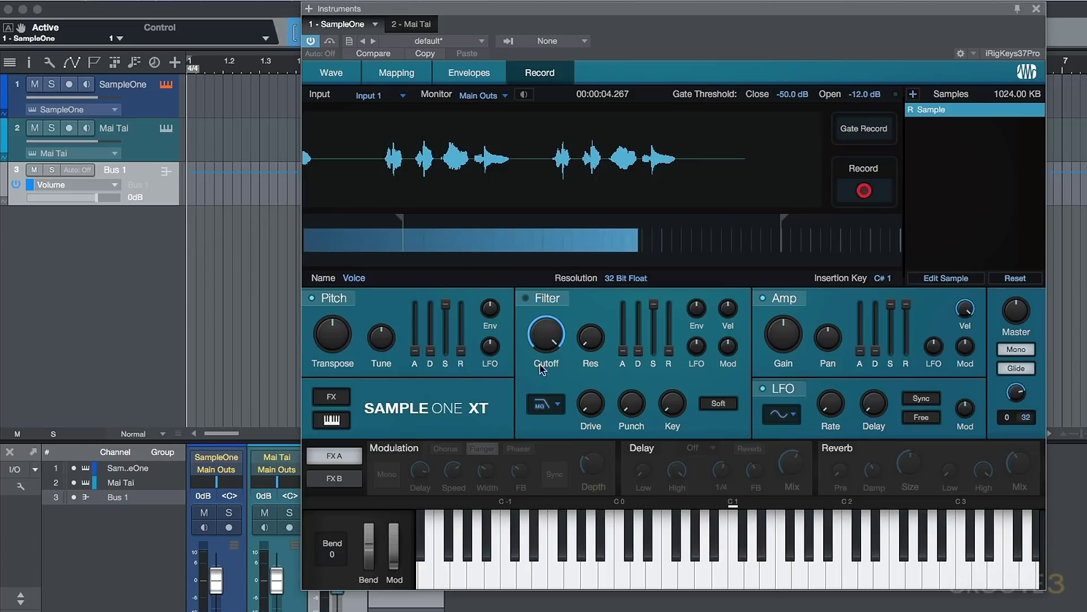
- Record the Voice take at 24 Bit resolution
click(629, 278)
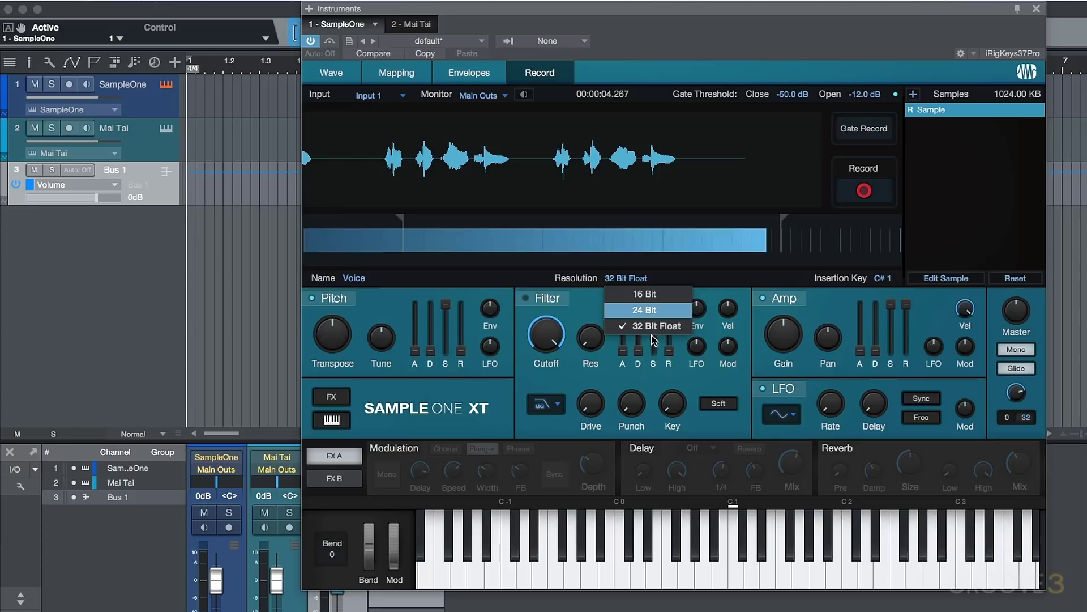
click(657, 311)
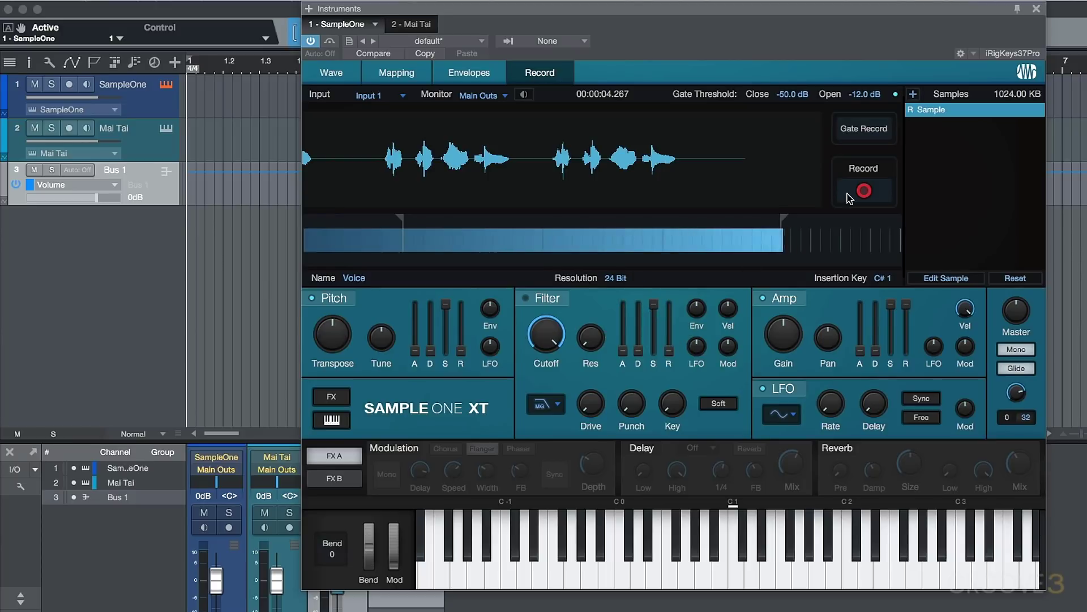
click(869, 194)
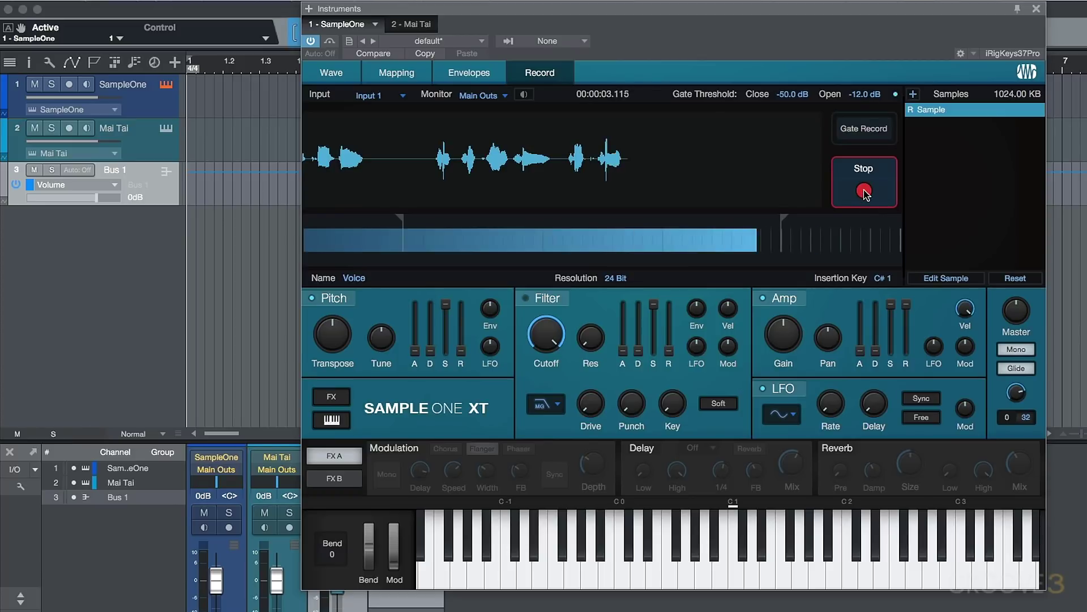
click(865, 194)
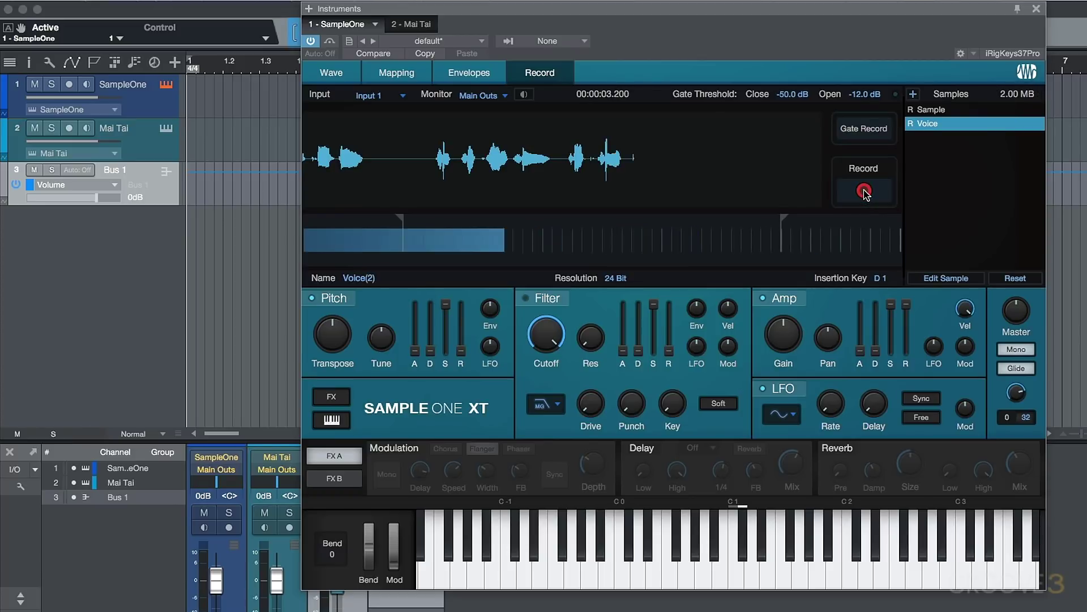
- Reveal Voice in Finder and compare Sample.wav with Voice.wav's 24-bit, 48,000 Hz details
right_click(955, 126)
click(1003, 172)
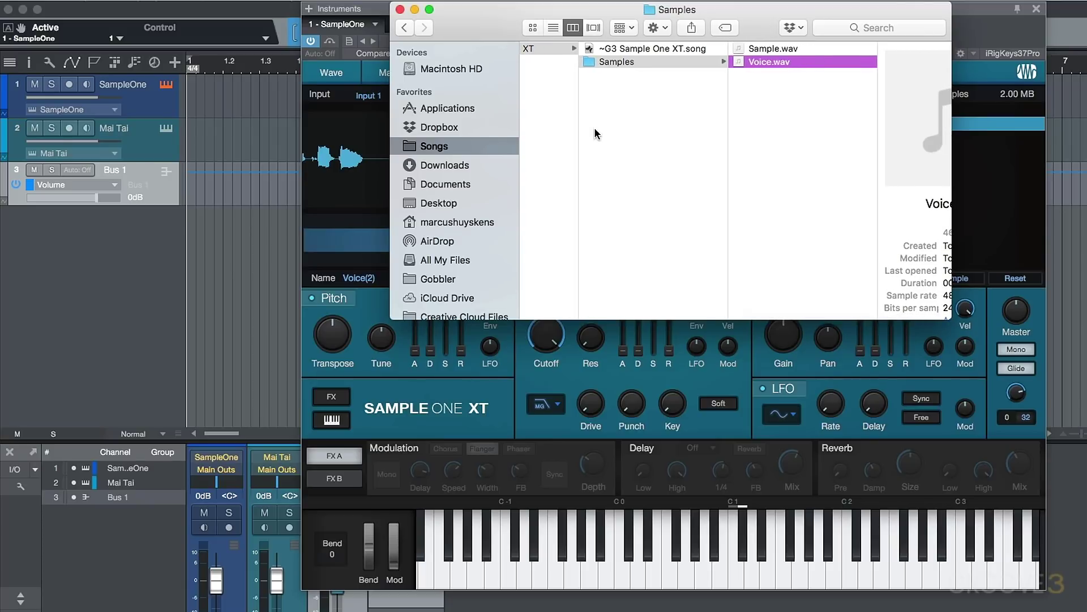
scroll(612, 121, left, 3)
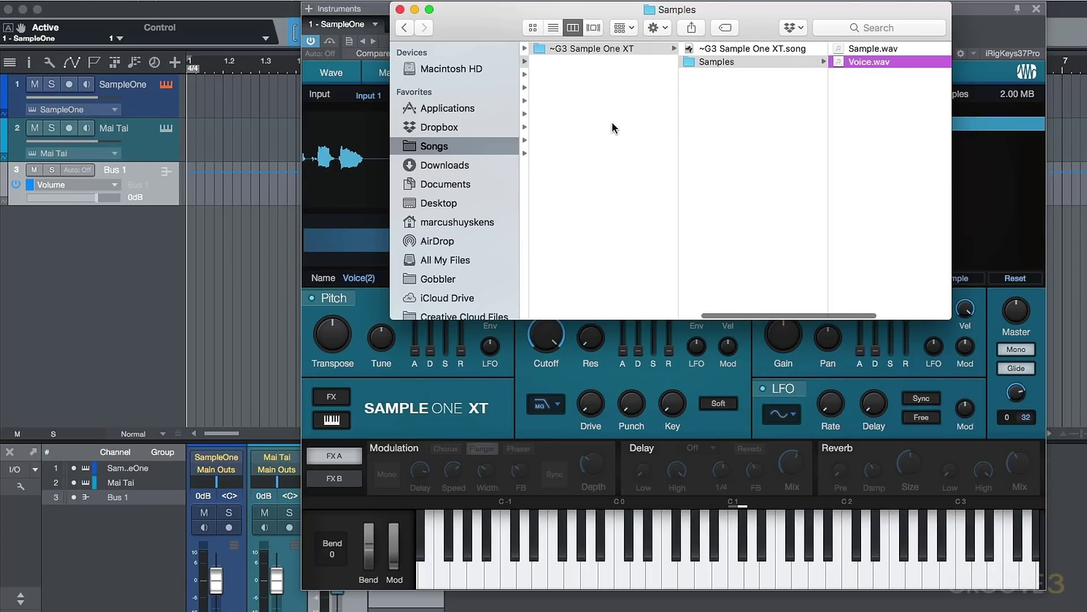
scroll(612, 125, right, 2)
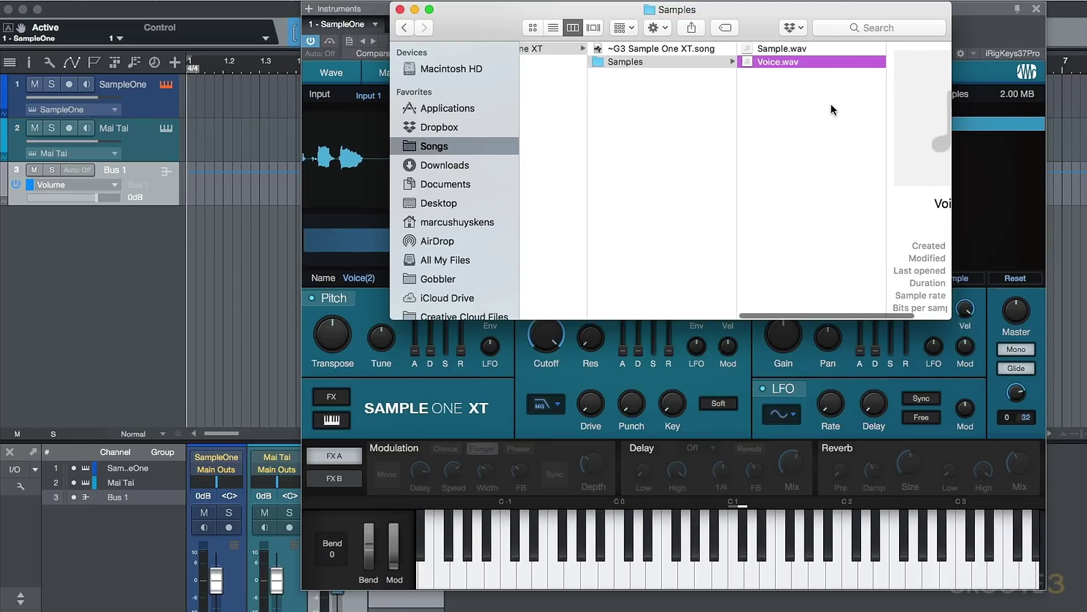
click(695, 49)
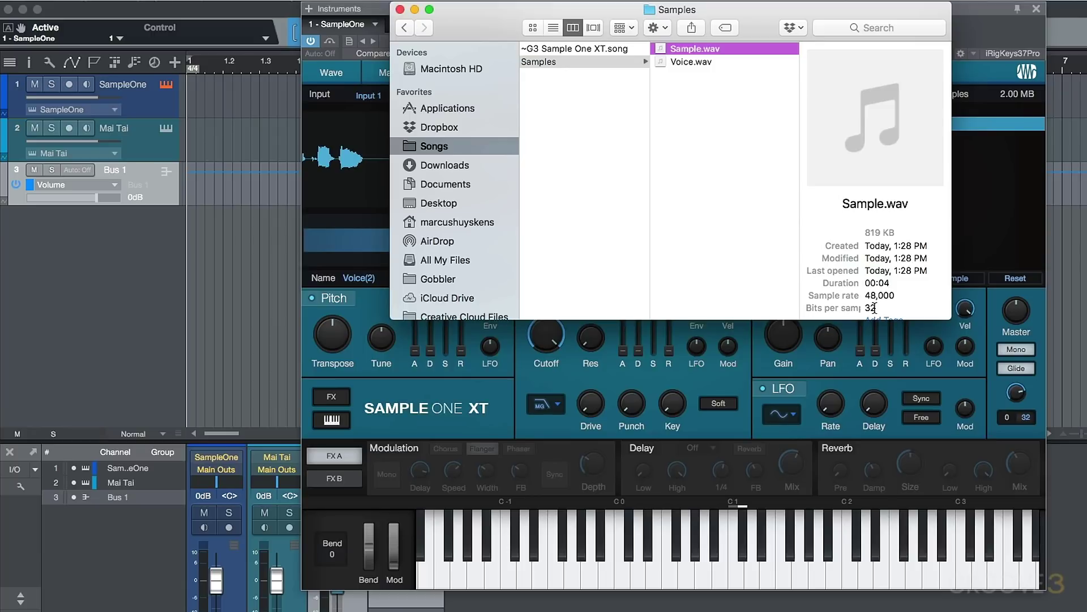
click(690, 62)
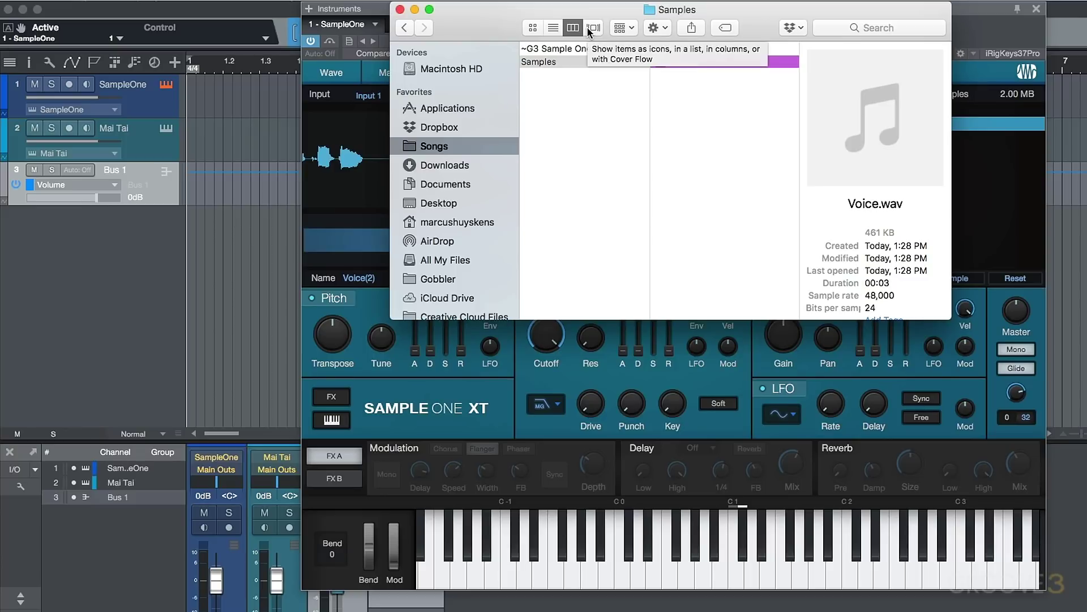
- Back in Studio One, gate-record a series of takes named Gated Sample
click(400, 9)
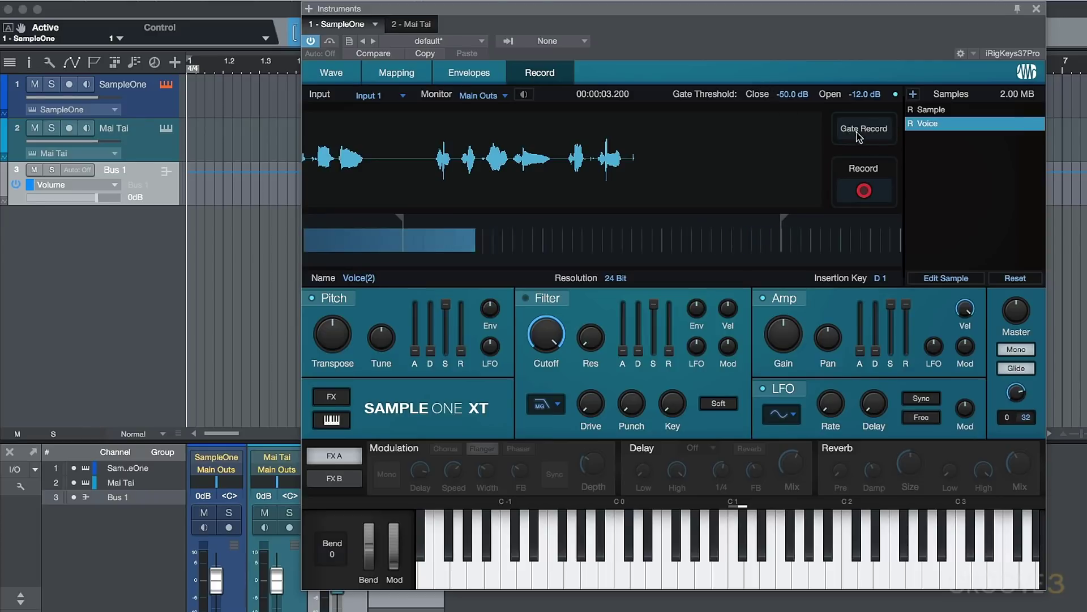
double_click(364, 277)
text(Ga)
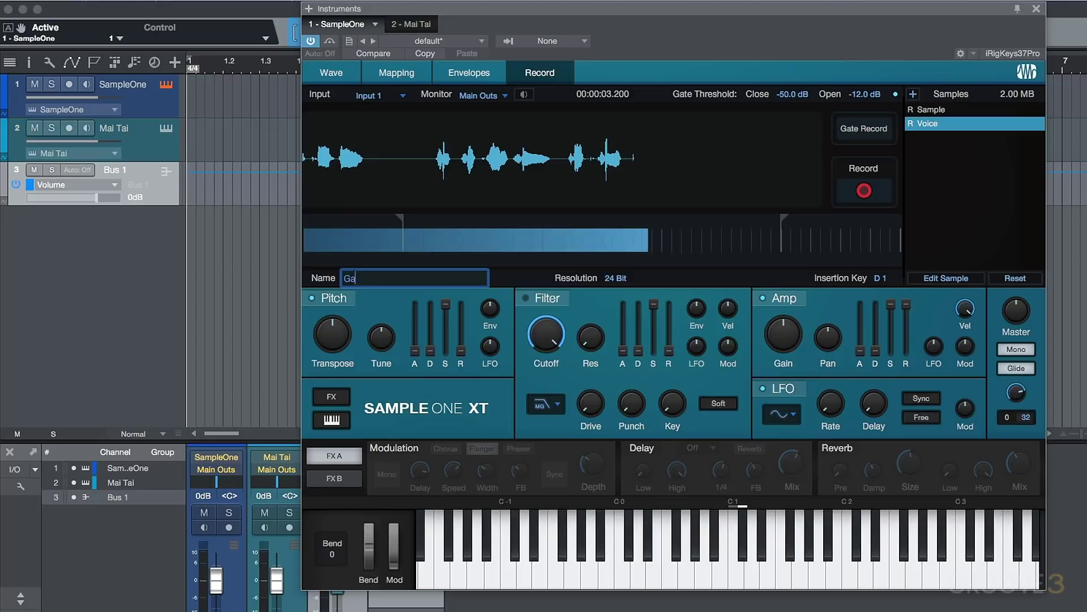
text(ted Sample)
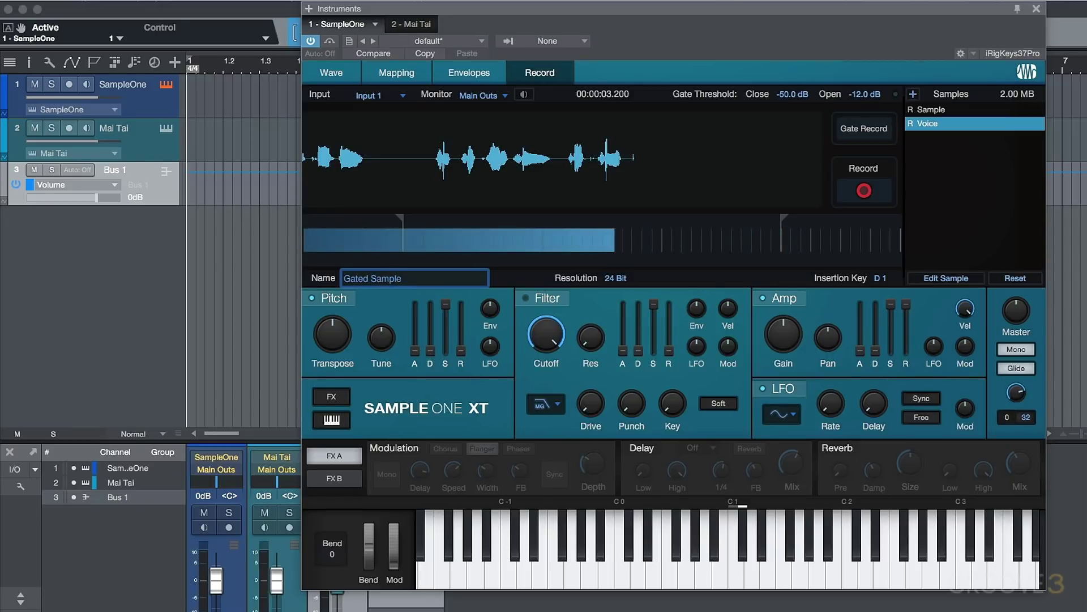
key(Return)
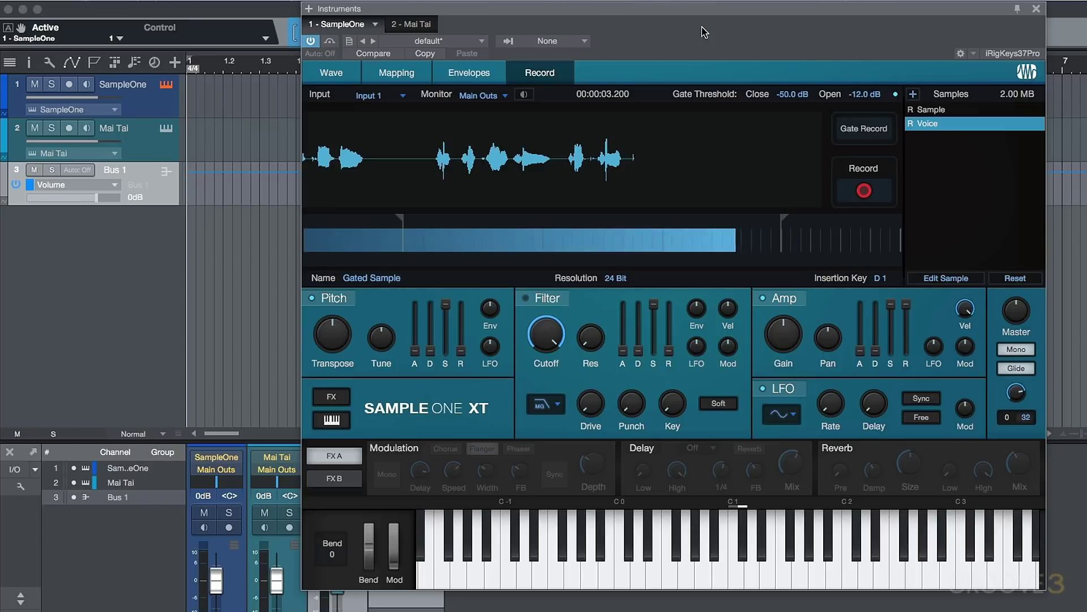
click(864, 129)
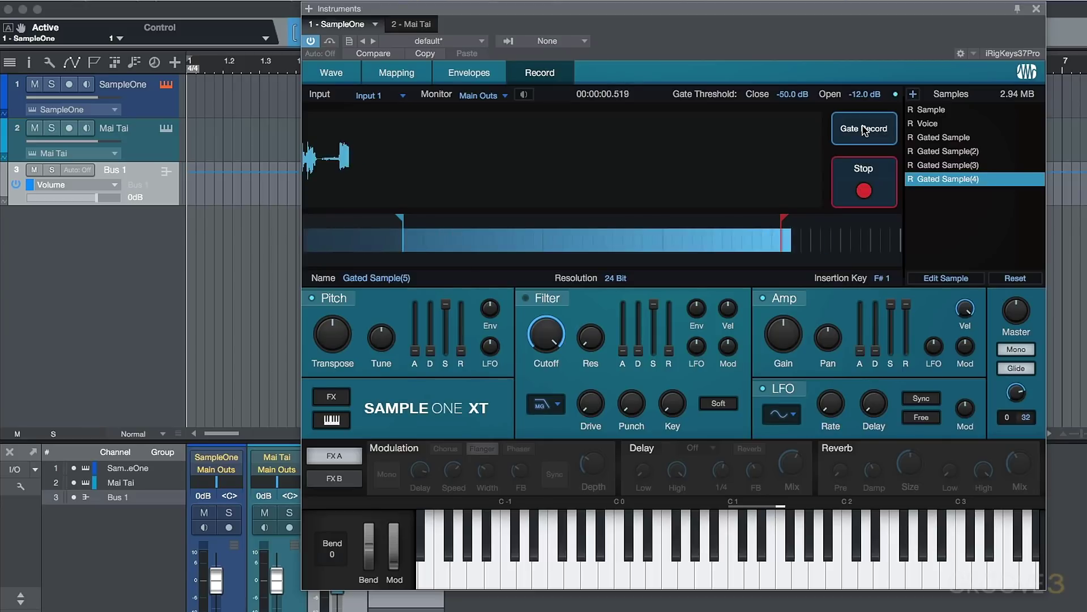
click(864, 191)
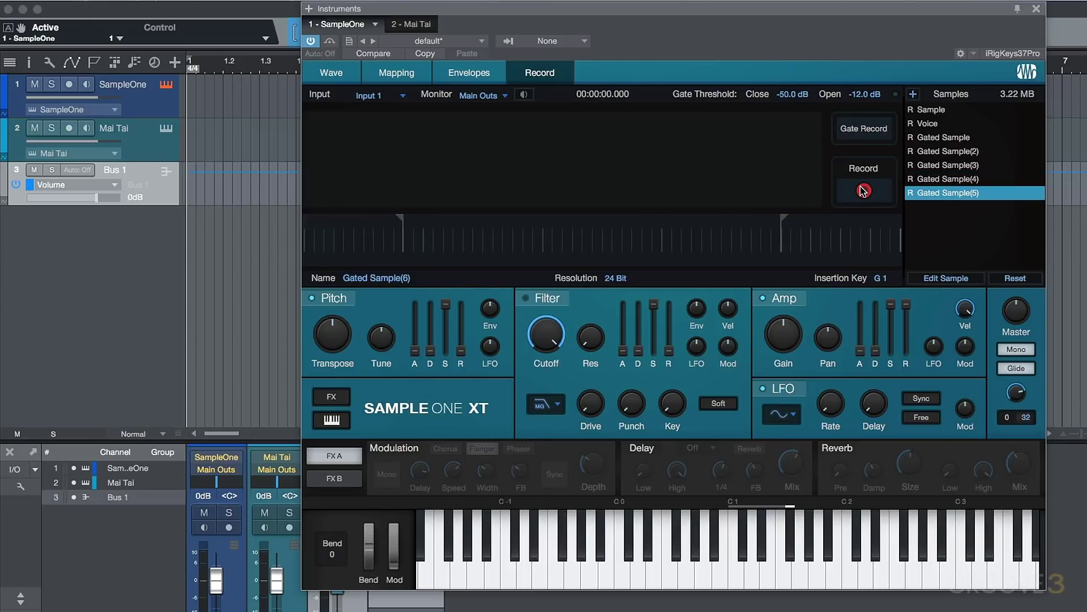
- Step through the five gated takes and show Gated Sample(5)'s waveform
click(958, 137)
click(957, 152)
click(957, 164)
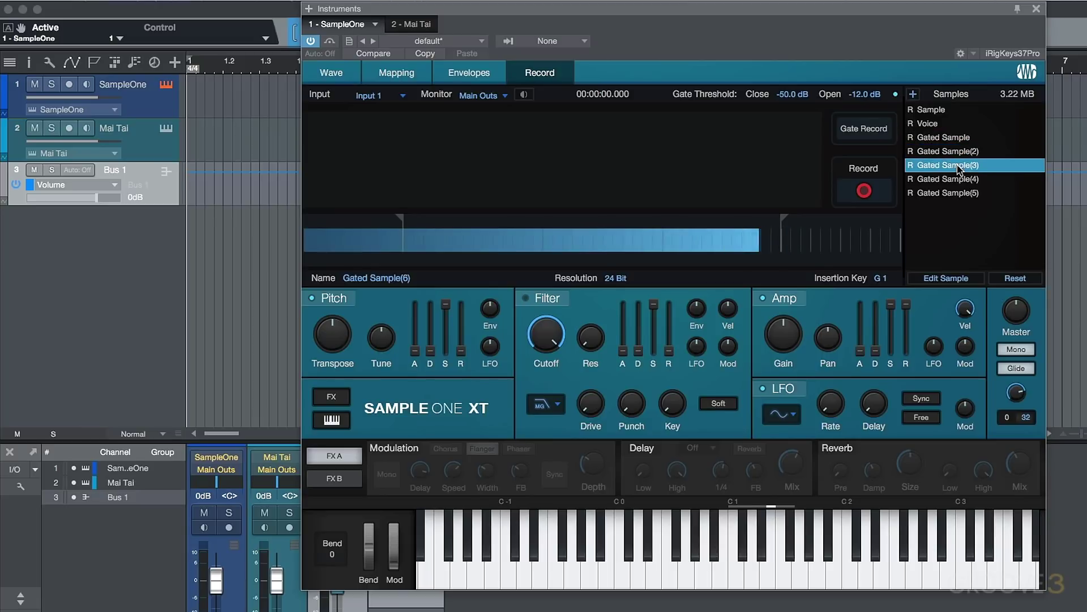
click(954, 179)
click(953, 138)
click(956, 151)
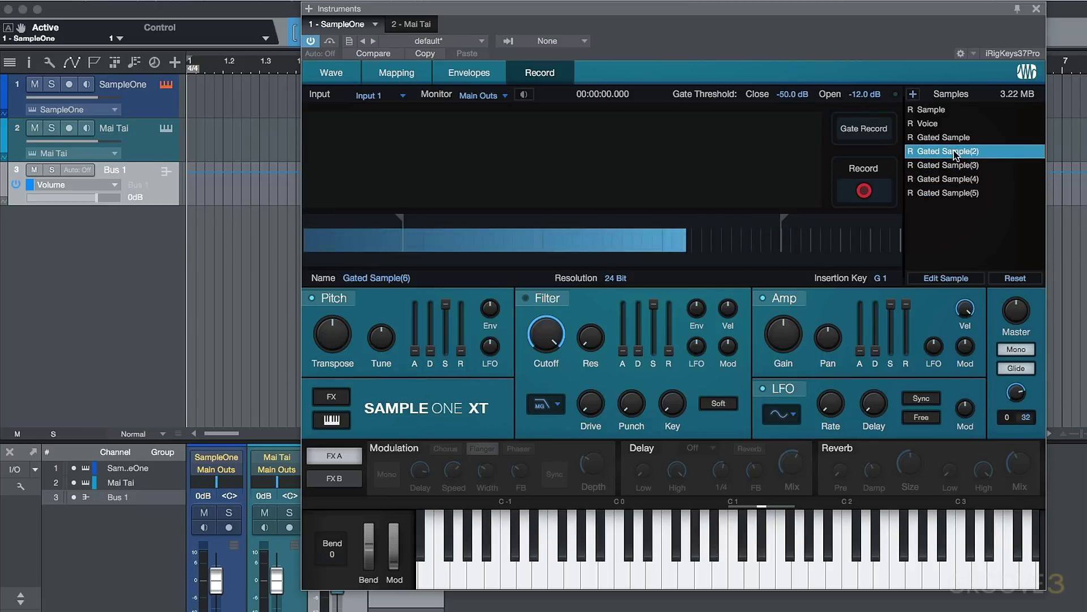
click(956, 165)
click(956, 179)
click(951, 194)
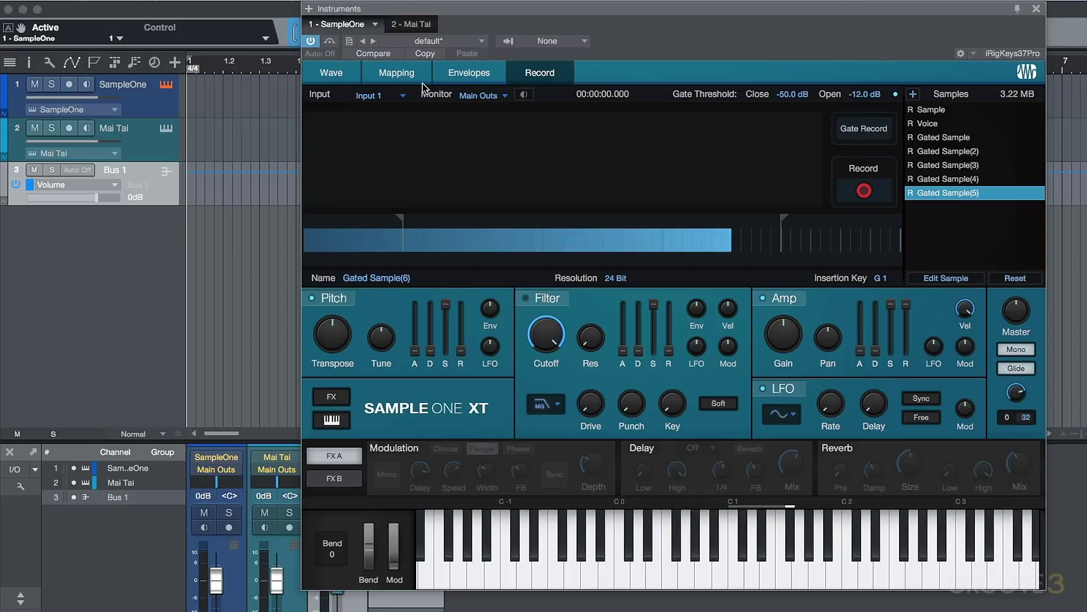
click(339, 77)
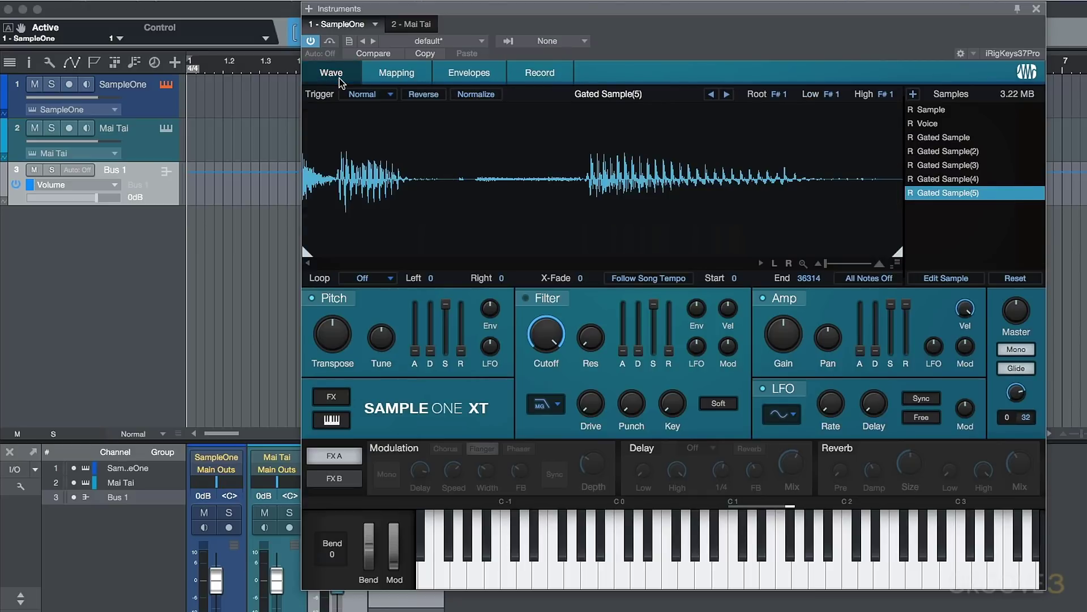
- Compare the gated takes' waveforms and select Gated Sample(2) for editing
click(955, 138)
click(949, 152)
click(948, 166)
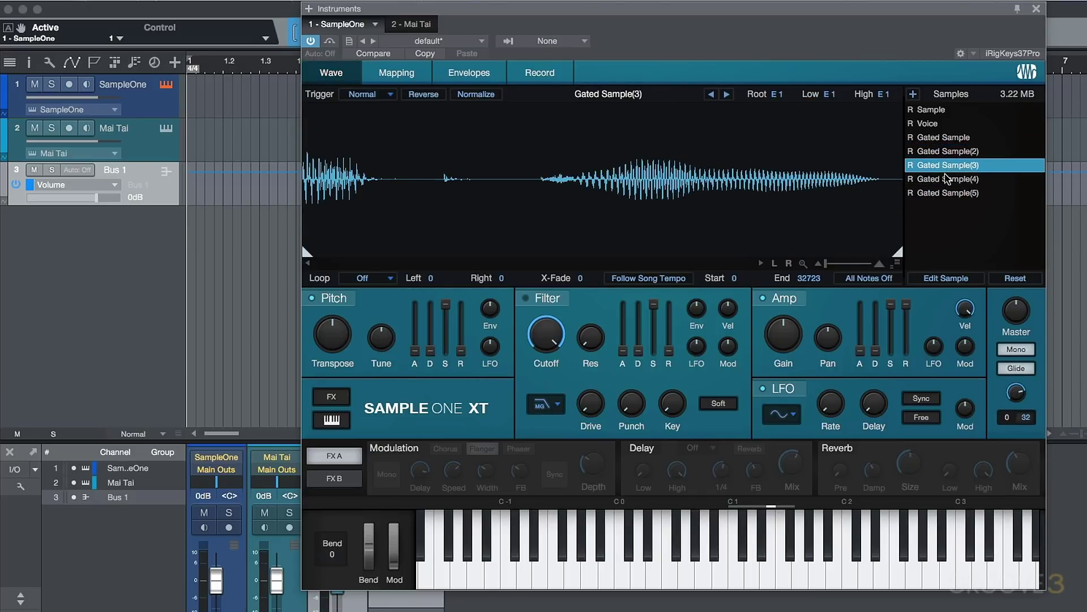
click(945, 179)
click(941, 193)
click(943, 180)
click(944, 165)
click(946, 152)
click(943, 140)
click(944, 151)
click(942, 165)
click(939, 179)
click(937, 193)
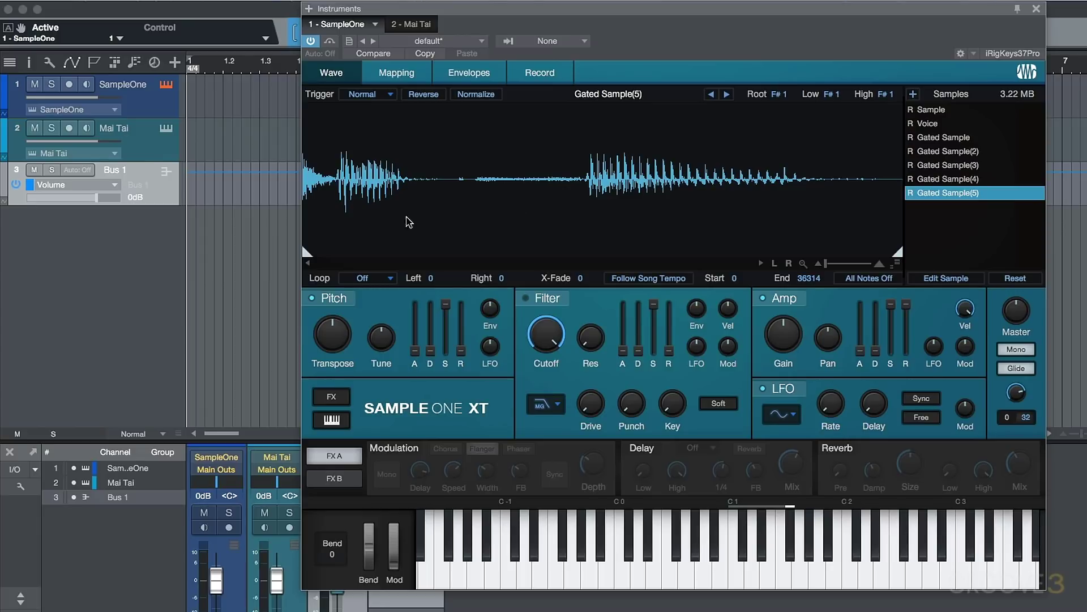
click(944, 151)
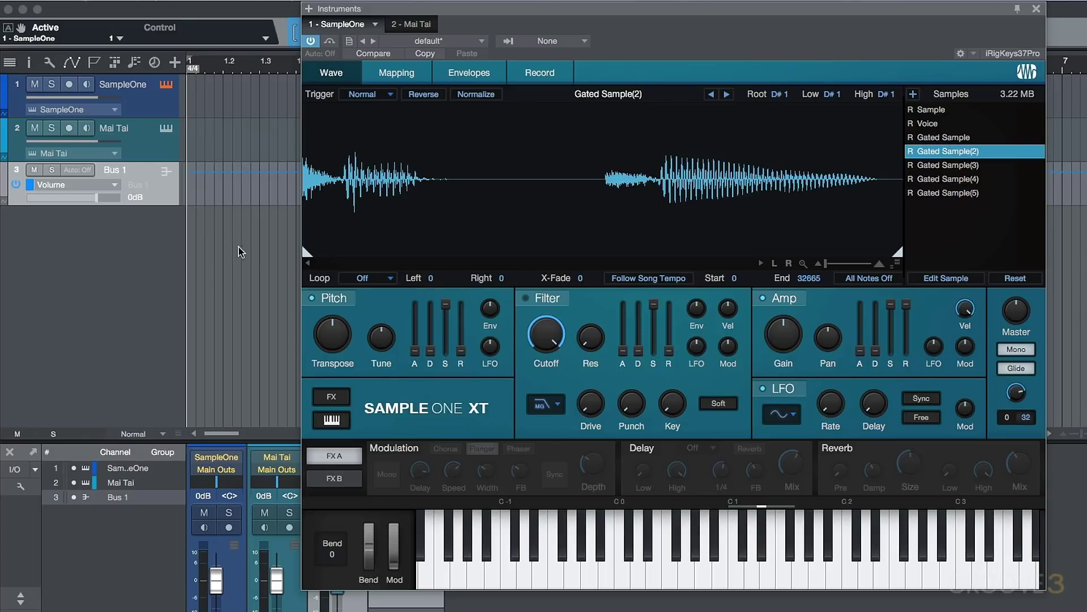
- Move Gated Sample(2)'s start past the quiet lead-in to sample 19479
mouse_move(306, 254)
mouse_down()
mouse_move(711, 261)
mouse_move(628, 264)
mouse_move(700, 252)
mouse_move(660, 253)
mouse_up()
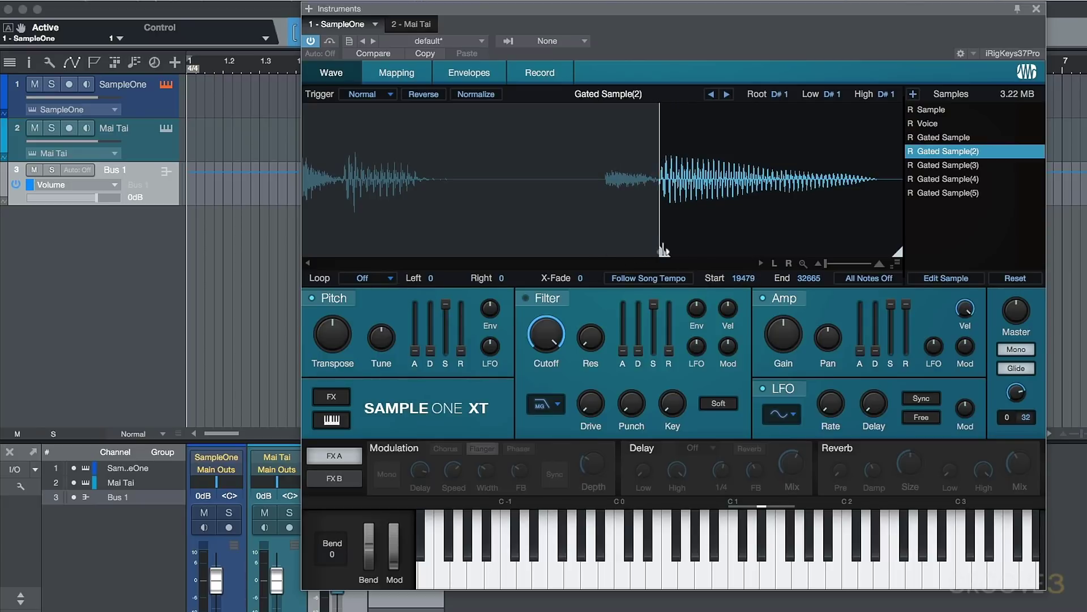
scroll(668, 225, up, 3)
scroll(668, 224, up, 3)
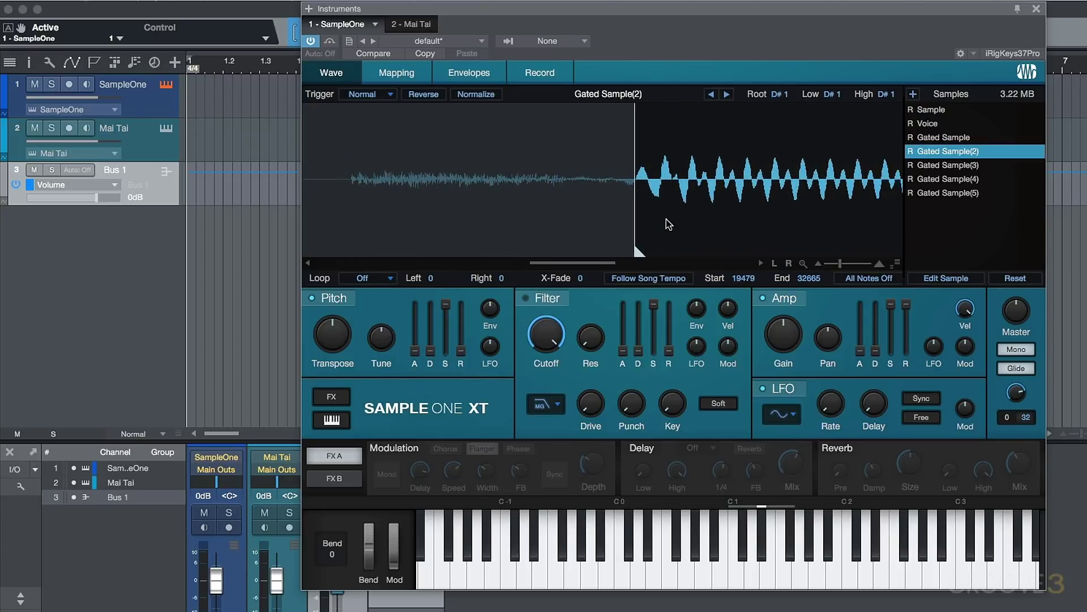
mouse_move(639, 253)
mouse_down()
mouse_move(824, 250)
mouse_move(595, 242)
mouse_move(809, 242)
mouse_move(624, 241)
mouse_move(639, 239)
mouse_up()
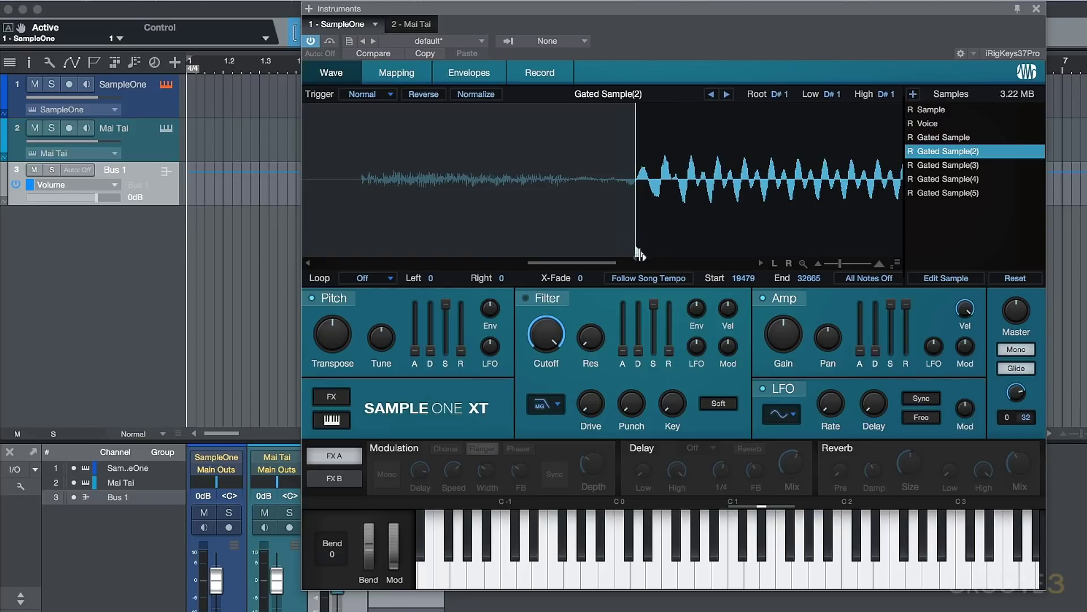
mouse_move(639, 252)
mouse_down()
mouse_move(813, 242)
mouse_move(642, 236)
mouse_up()
- Zoom the waveform to fit and pull the sample end in from 32665 to 31275
scroll(716, 169, up, 5)
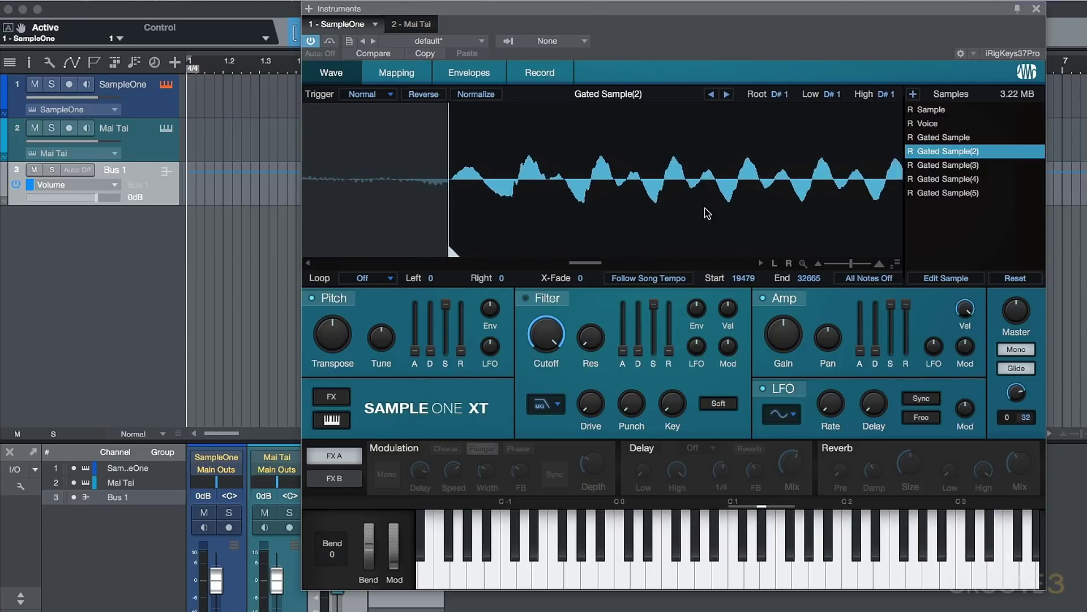
scroll(709, 170, down, 5)
scroll(701, 150, up, 2)
scroll(705, 151, down, 3)
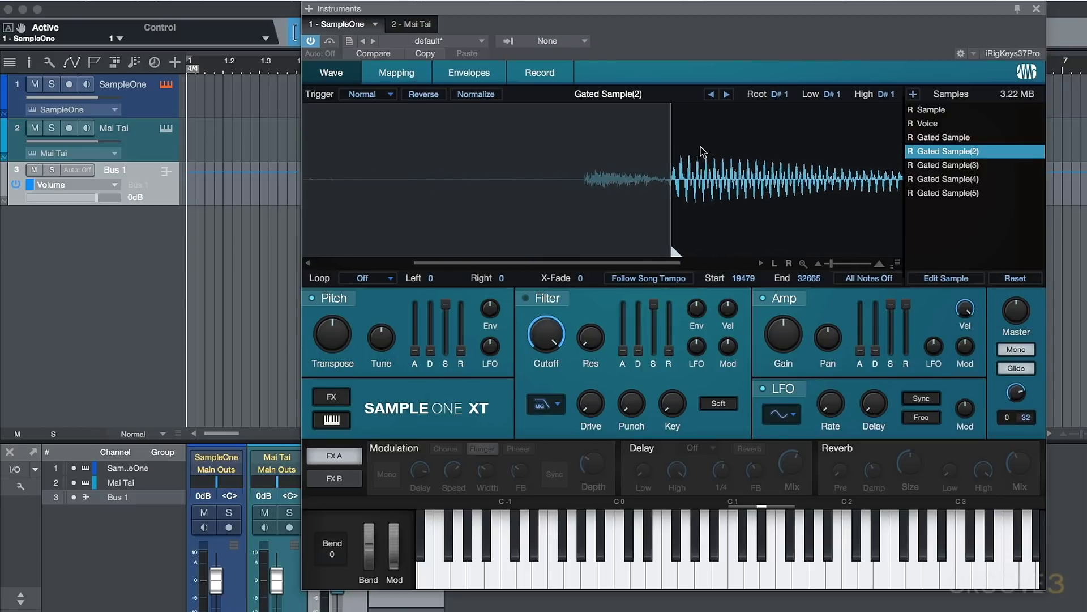
scroll(702, 152, down, 1)
scroll(731, 201, up, 6)
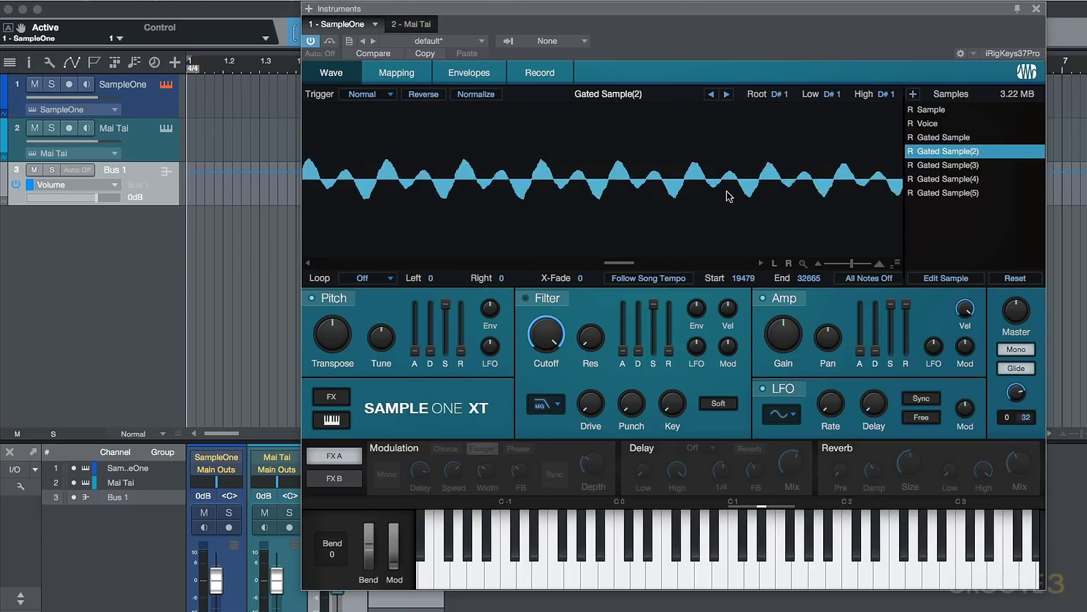
click(774, 265)
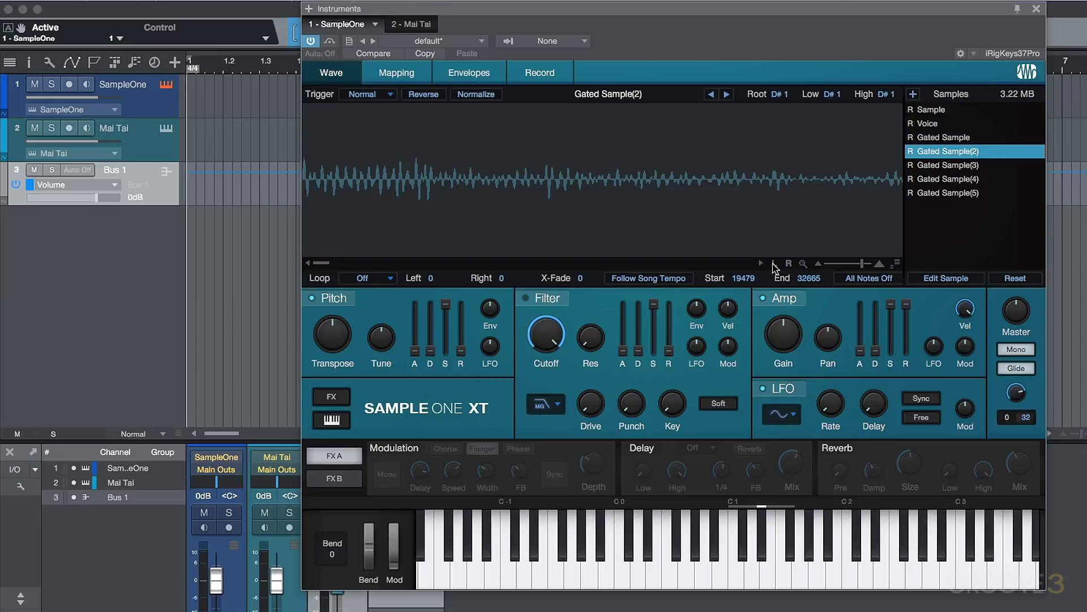
scroll(769, 220, down, 6)
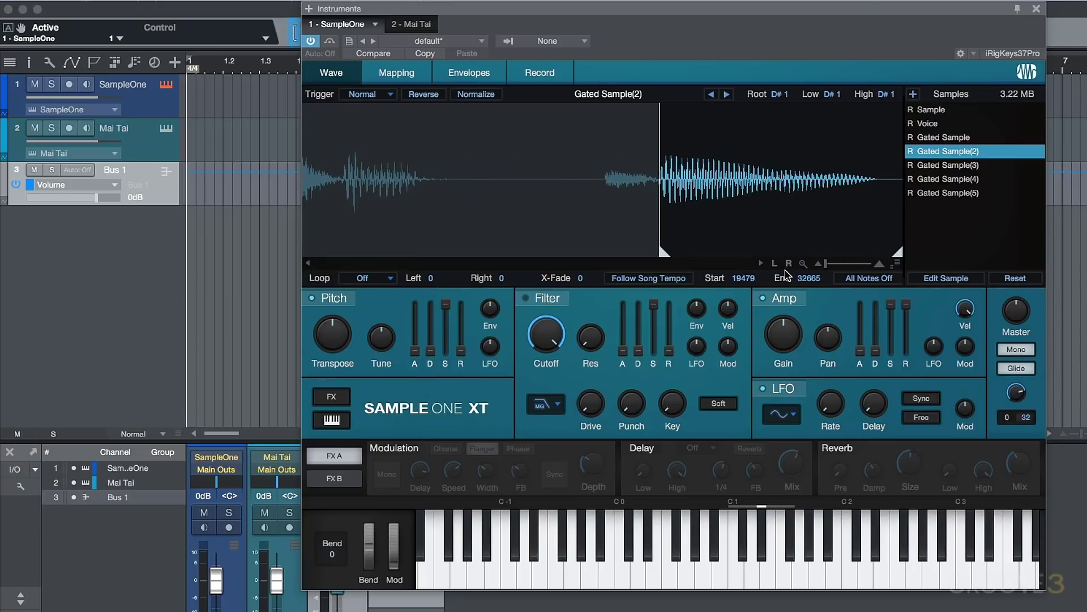
scroll(707, 205, up, 5)
scroll(718, 203, down, 5)
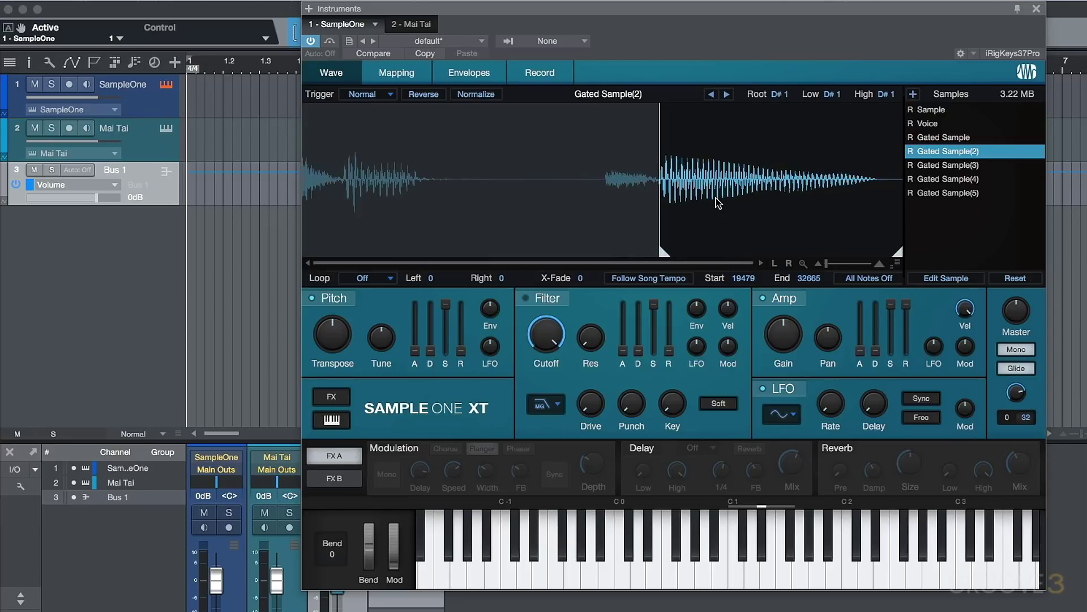
drag(897, 253, 873, 252)
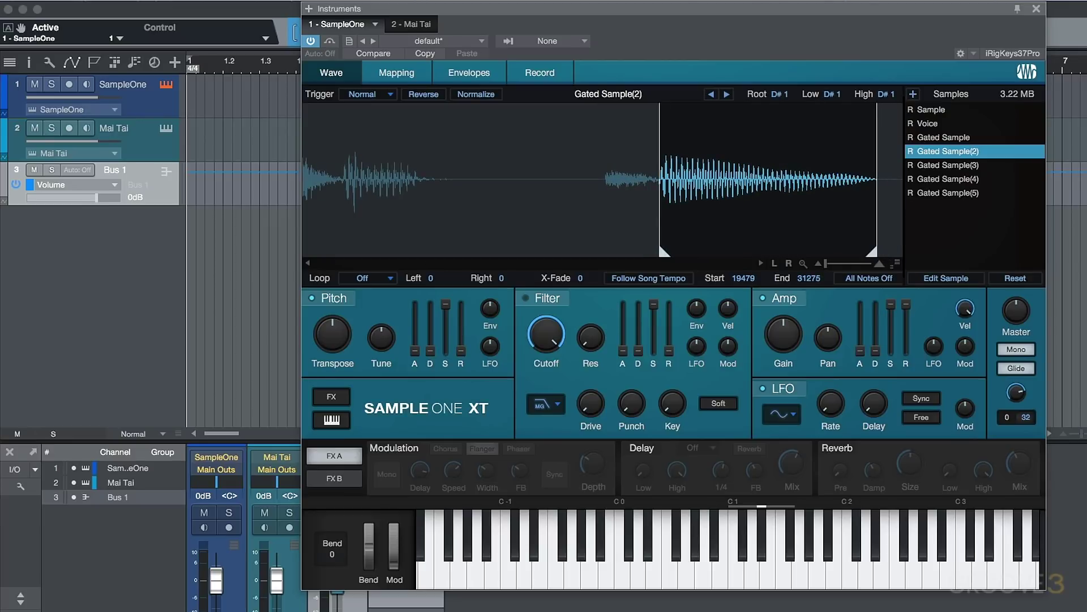
- Audition the trimmed sample by playing D#1 several times
click(761, 544)
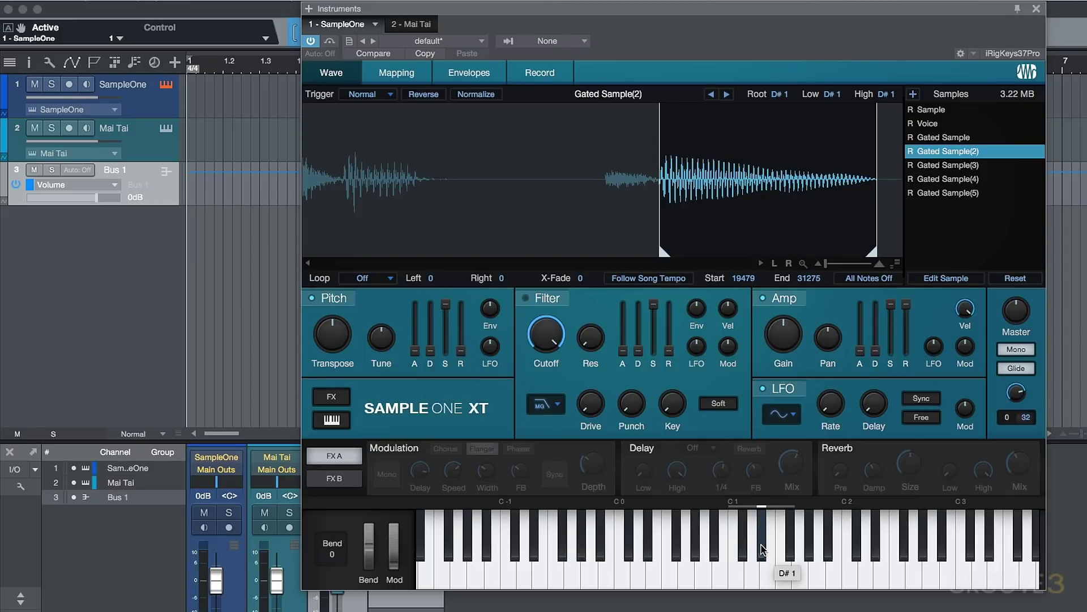
click(762, 546)
click(762, 546)
click(762, 548)
click(762, 548)
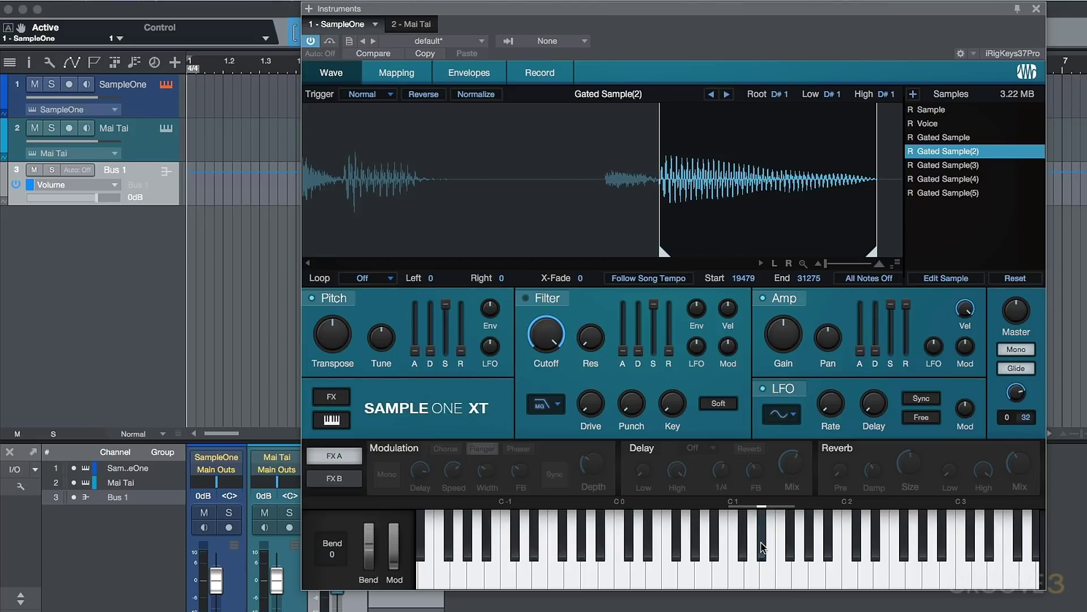
- Stretch Gated Sample(2)'s key range from C-1 to F#3 and test it at D#1
click(398, 73)
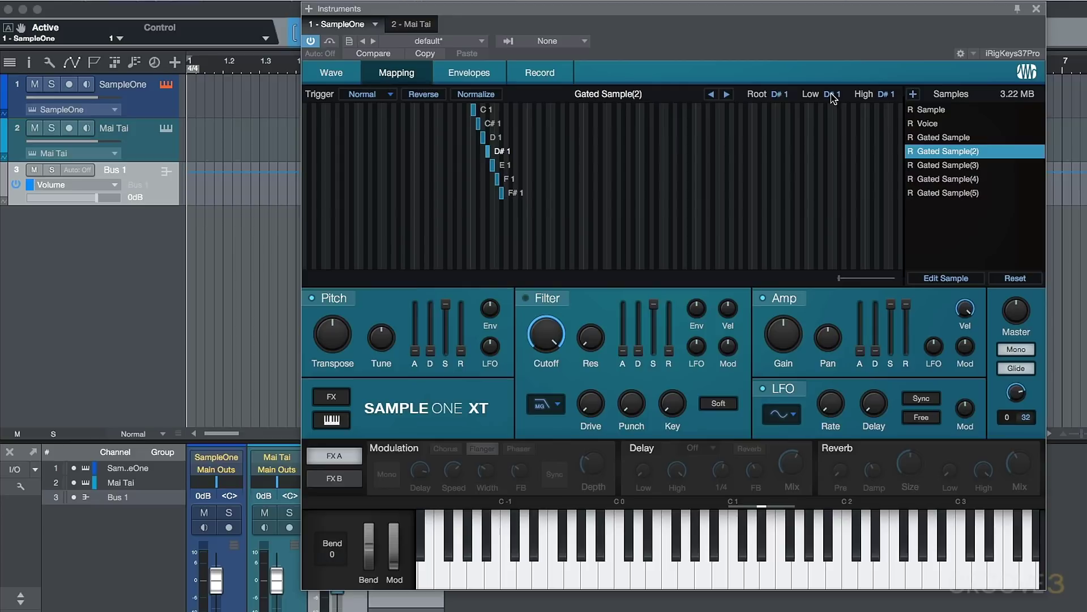
drag(832, 97, 832, 120)
drag(887, 99, 893, 71)
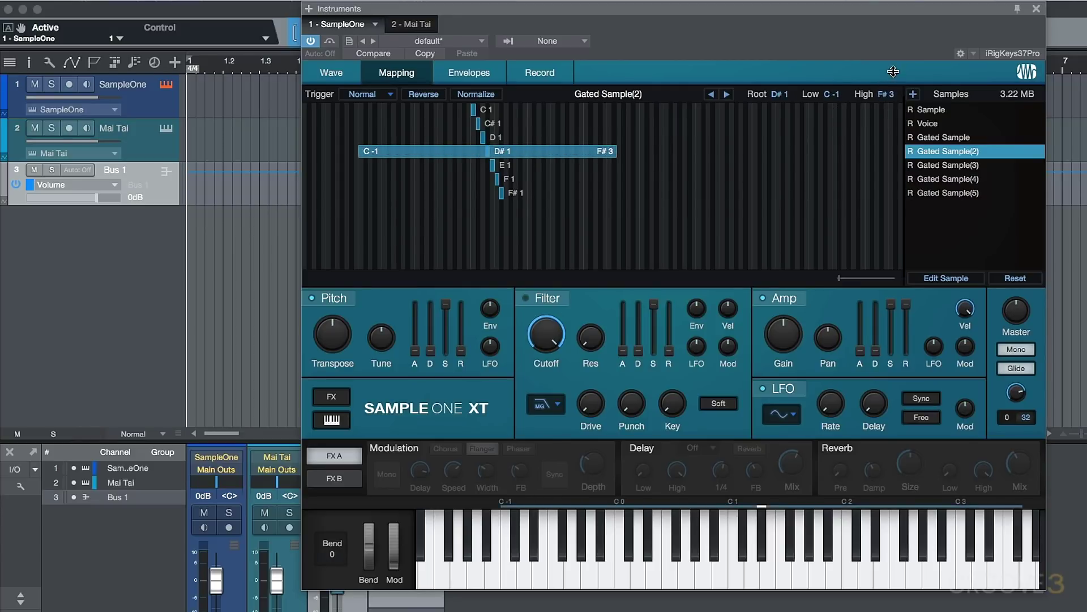
click(765, 548)
- Remove Sample, Voice, Gated Sample and Gated Sample(3)–(5), then test the remaining sample
drag(523, 111, 462, 143)
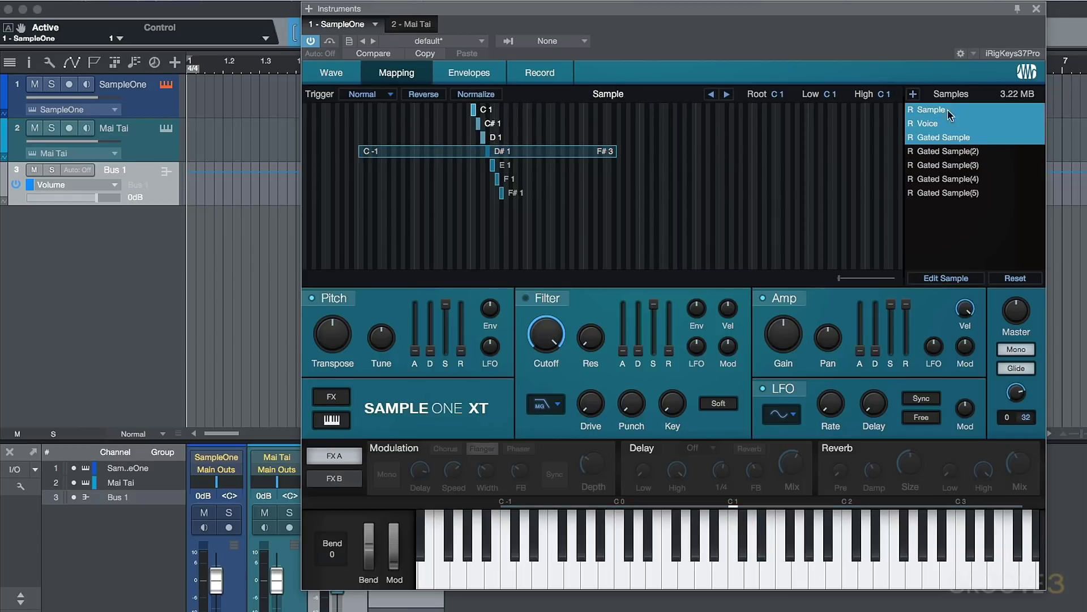
right_click(956, 116)
click(1007, 135)
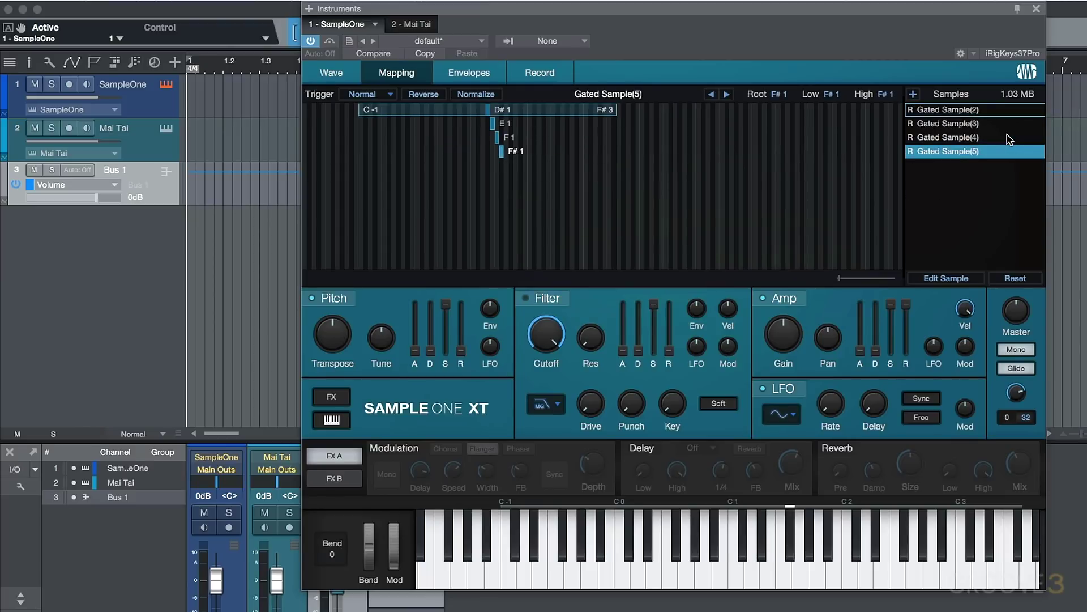
click(943, 124)
shift+click(954, 151)
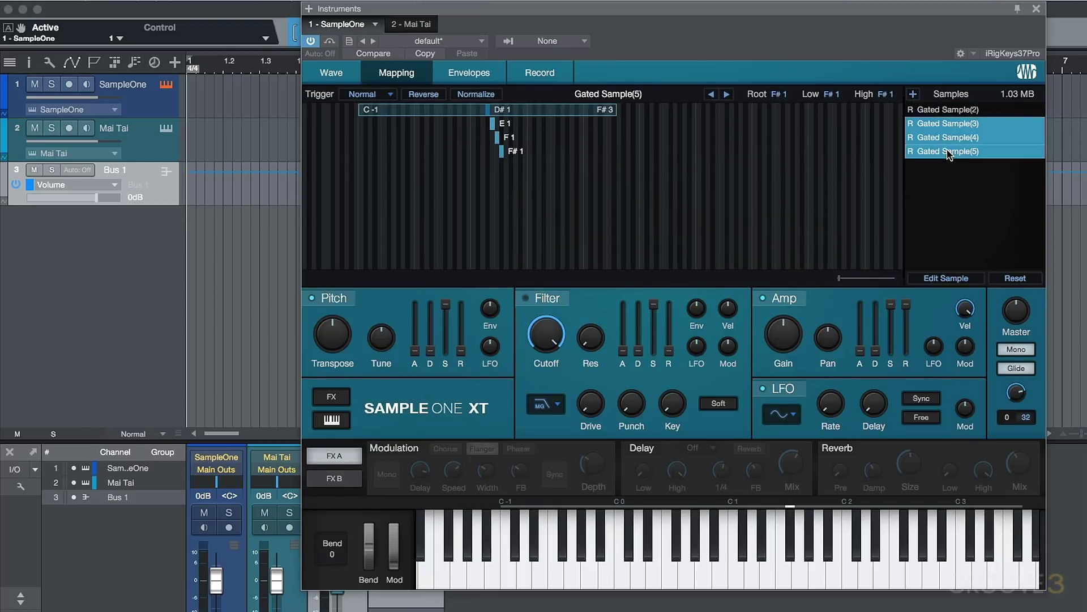
right_click(955, 131)
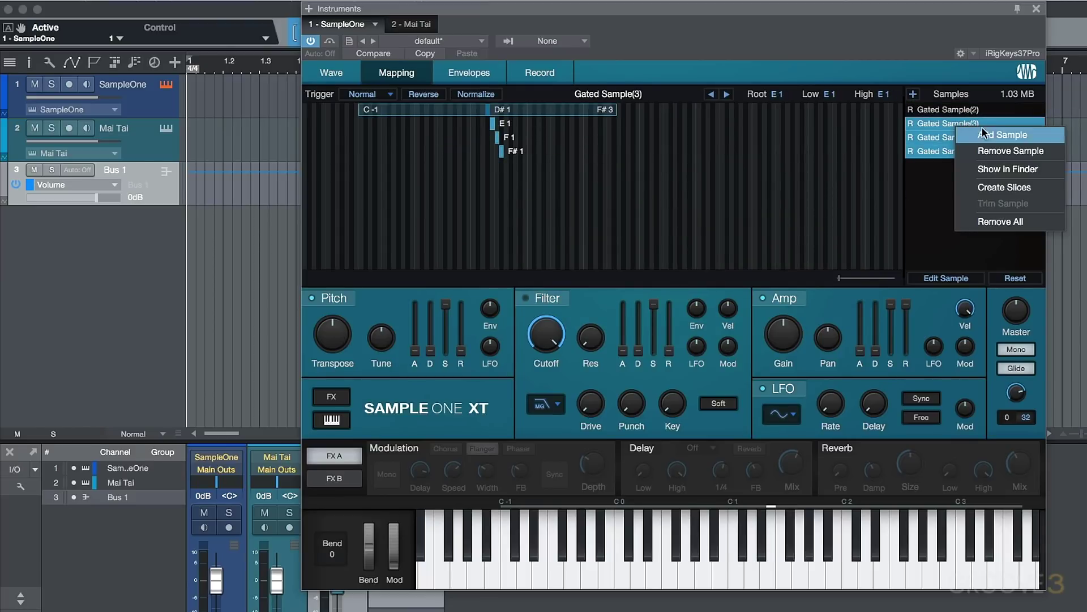
click(1001, 149)
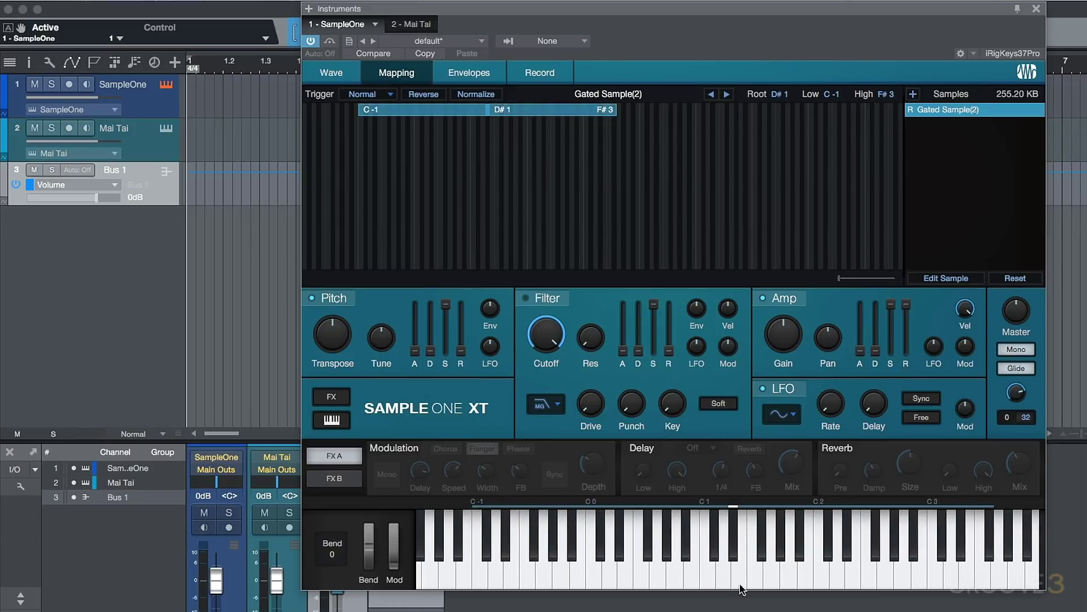
click(734, 554)
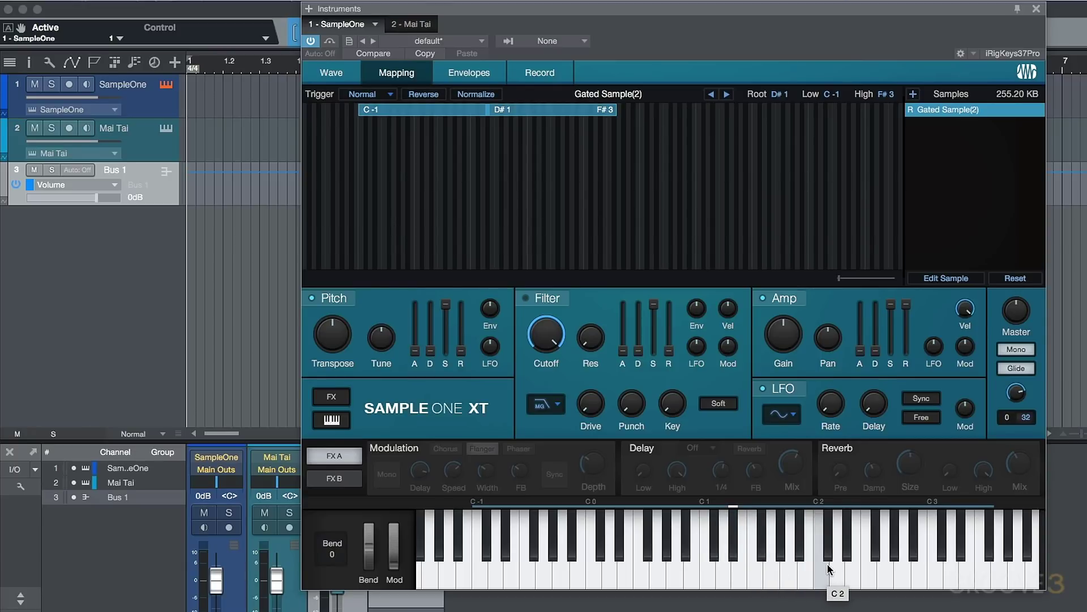
click(871, 576)
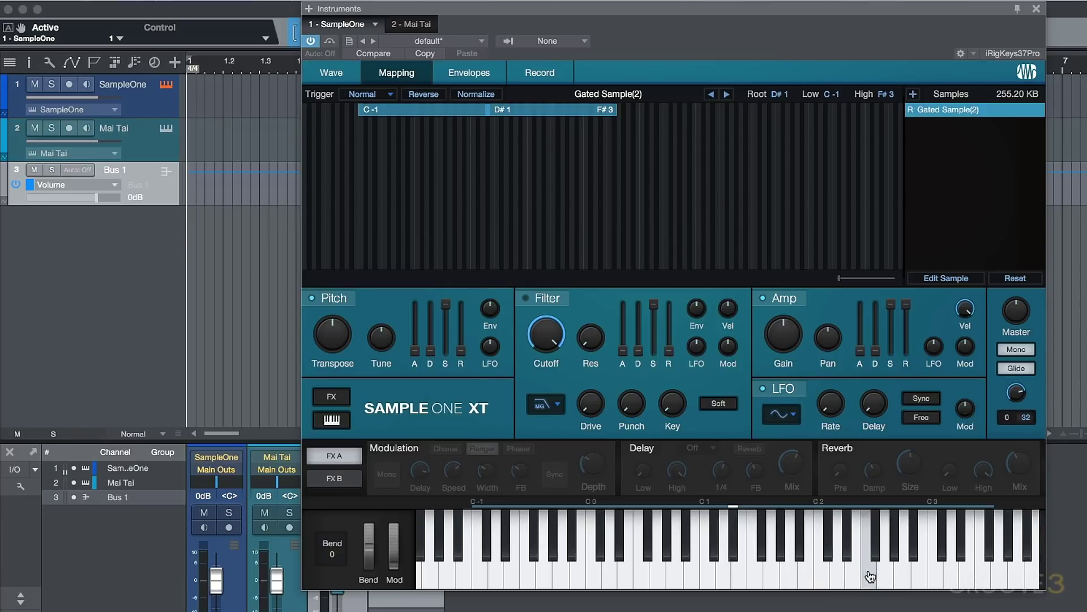
click(871, 576)
click(597, 577)
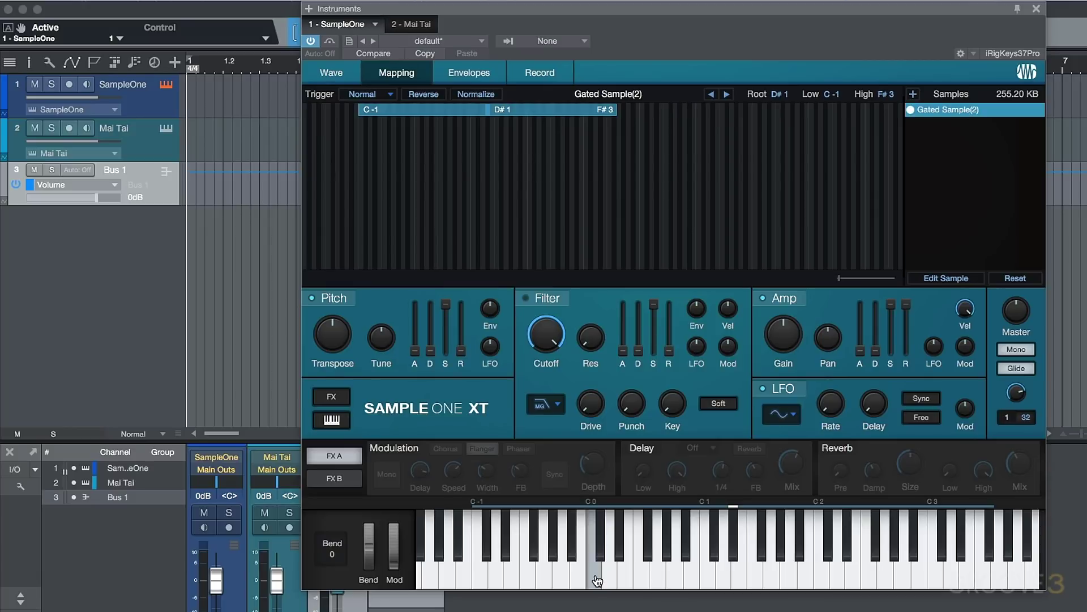
click(596, 576)
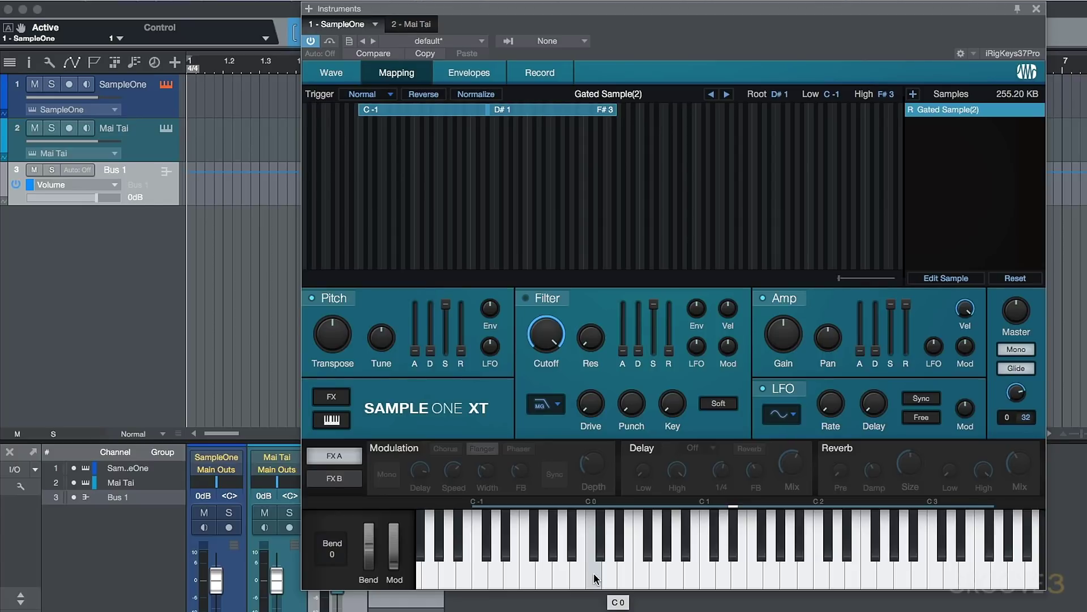
- Return to the waveform, turn on Follow Song Tempo, and audition the sample near C2
click(348, 74)
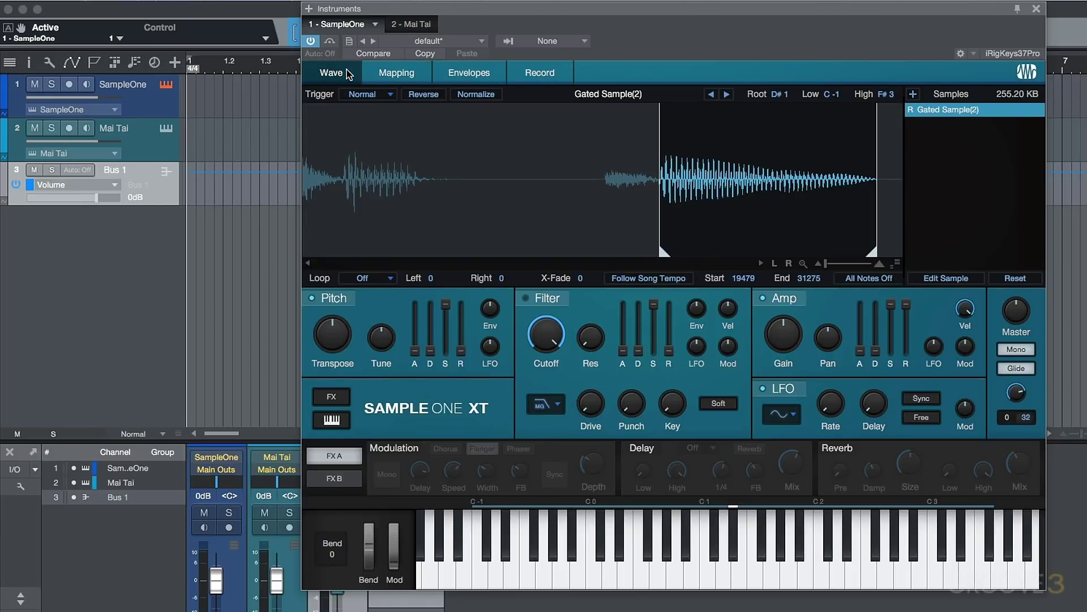
click(660, 278)
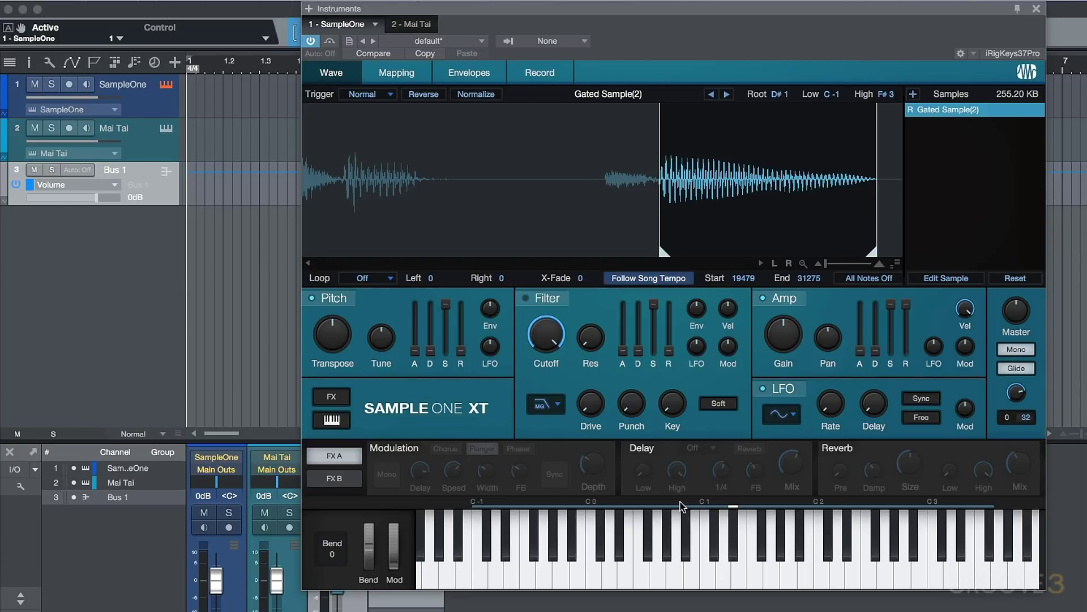
click(734, 547)
click(821, 581)
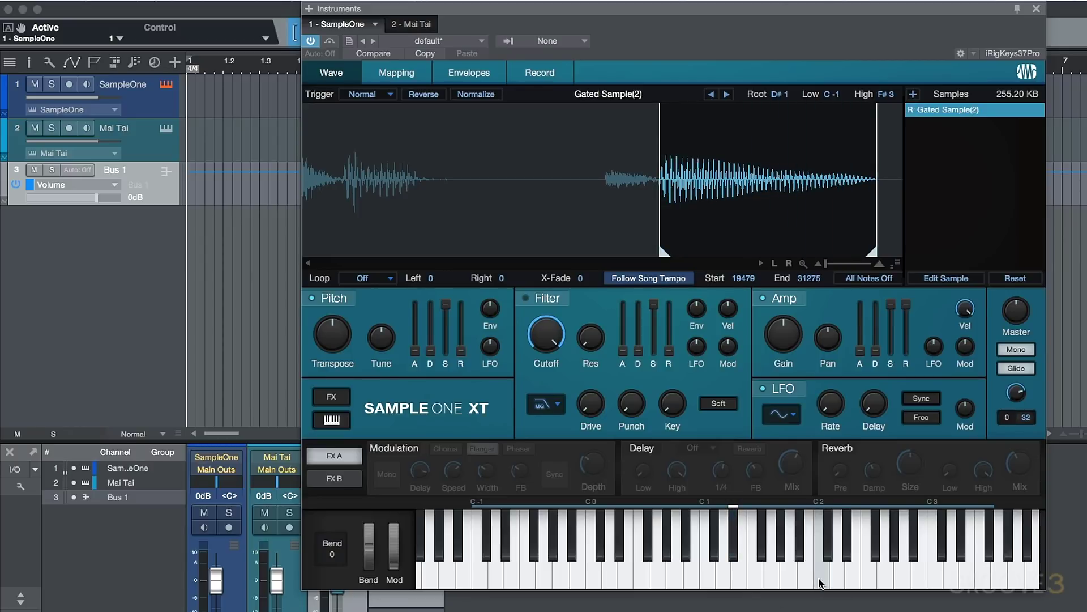
click(822, 582)
- Restore the sample end to 32665 and audition notes across the keyboard
drag(873, 251, 994, 247)
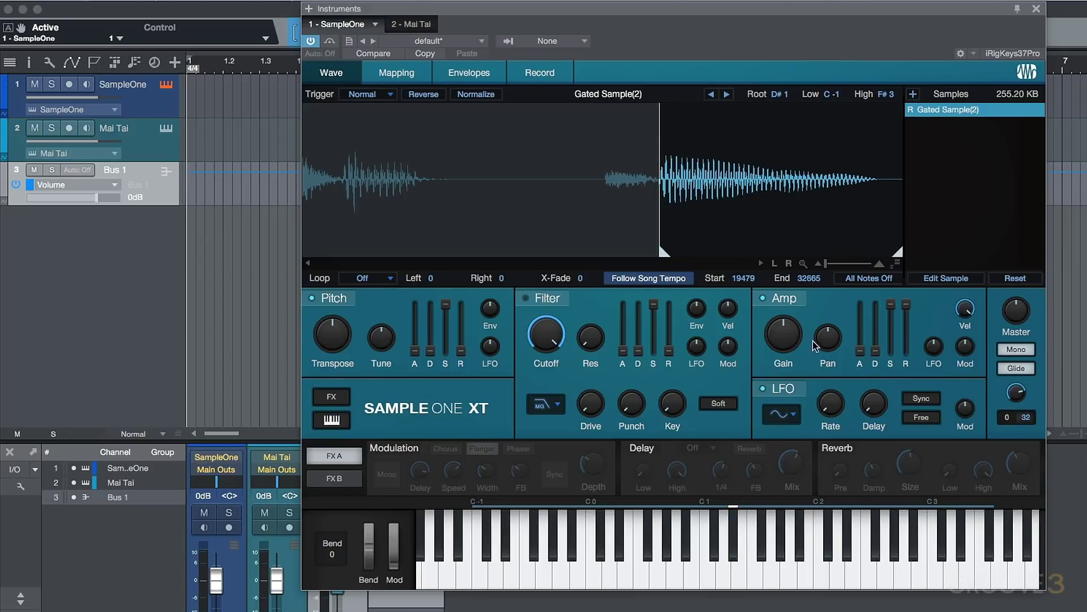
click(858, 581)
click(858, 582)
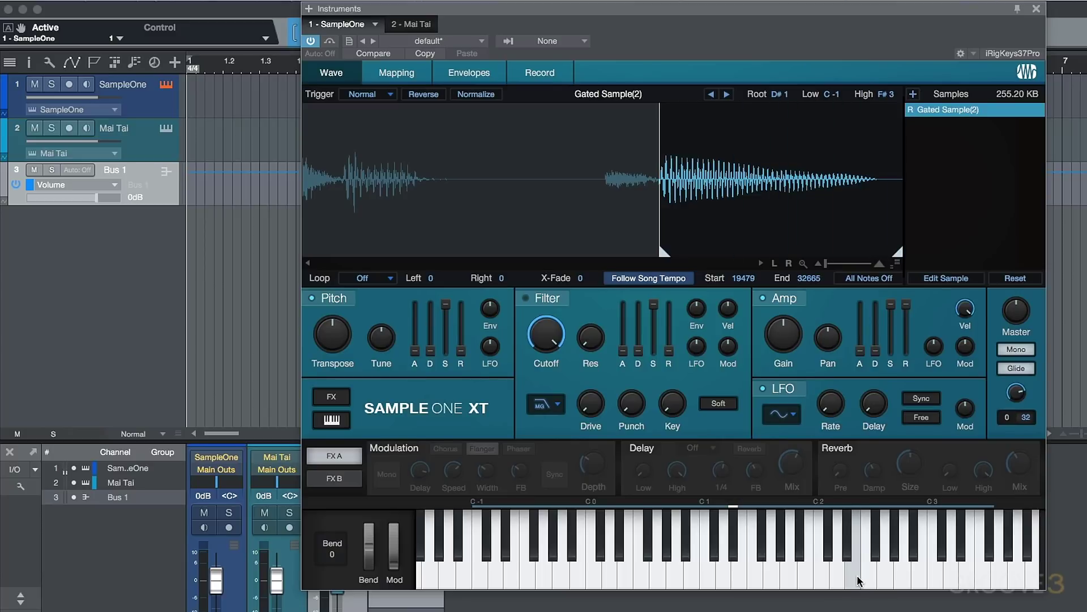
click(859, 582)
click(935, 578)
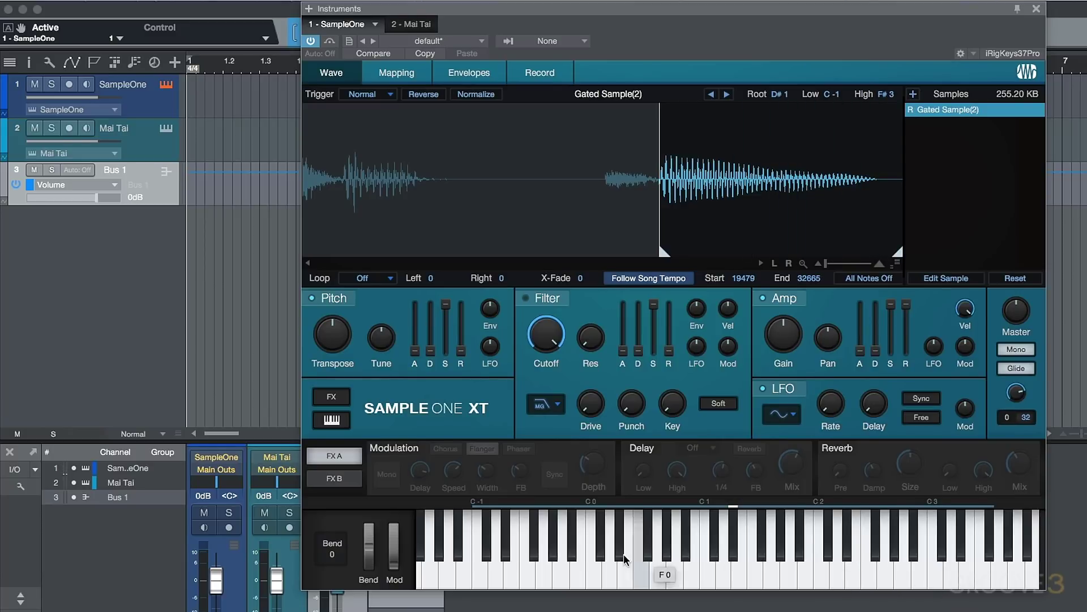
click(595, 577)
click(757, 574)
click(673, 578)
click(639, 578)
click(636, 579)
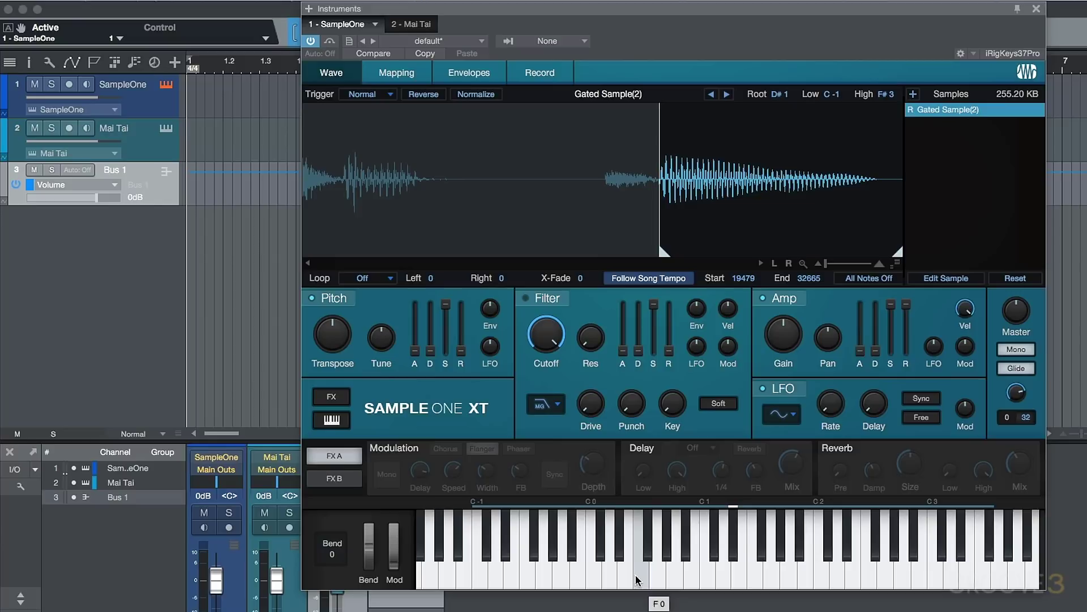
click(636, 579)
click(637, 575)
click(644, 556)
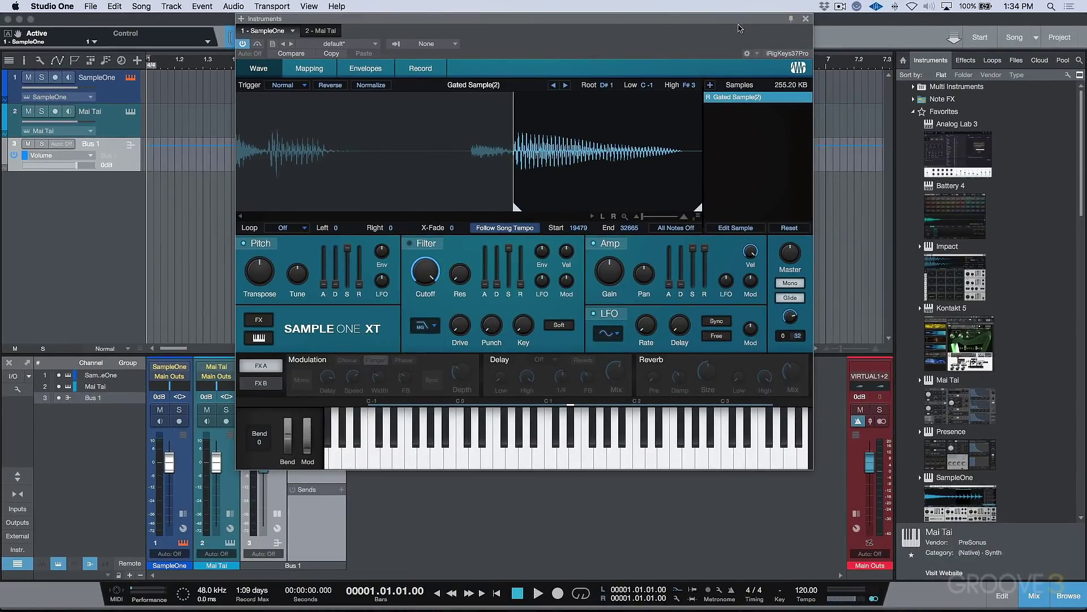
- Add a fourth SampleOne track with an empty Sample One XT, then show the Loops browser
click(806, 19)
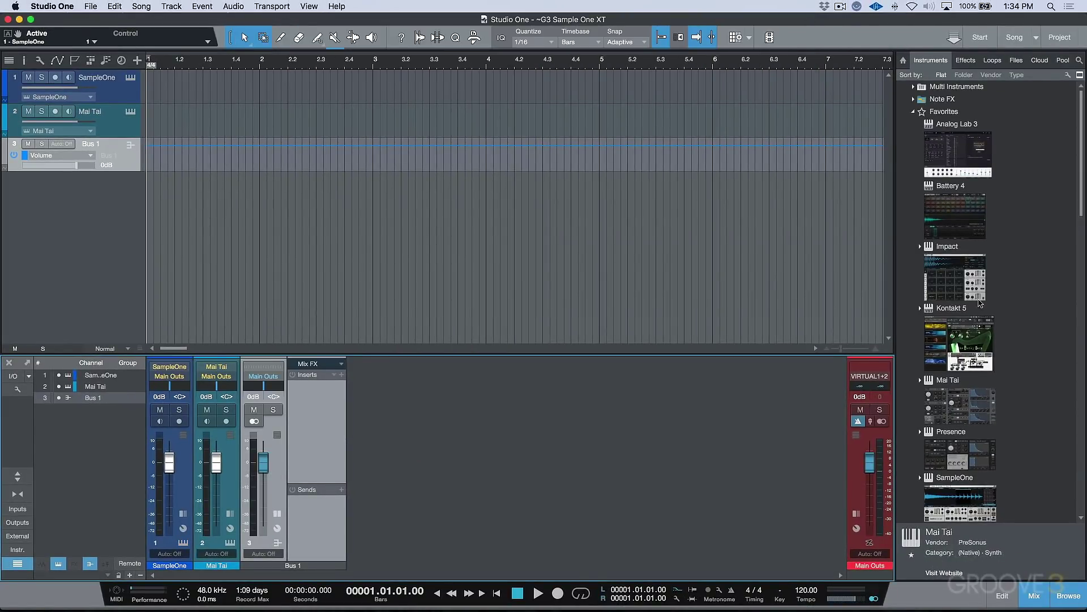
scroll(965, 272, down, 3)
drag(967, 443, 629, 243)
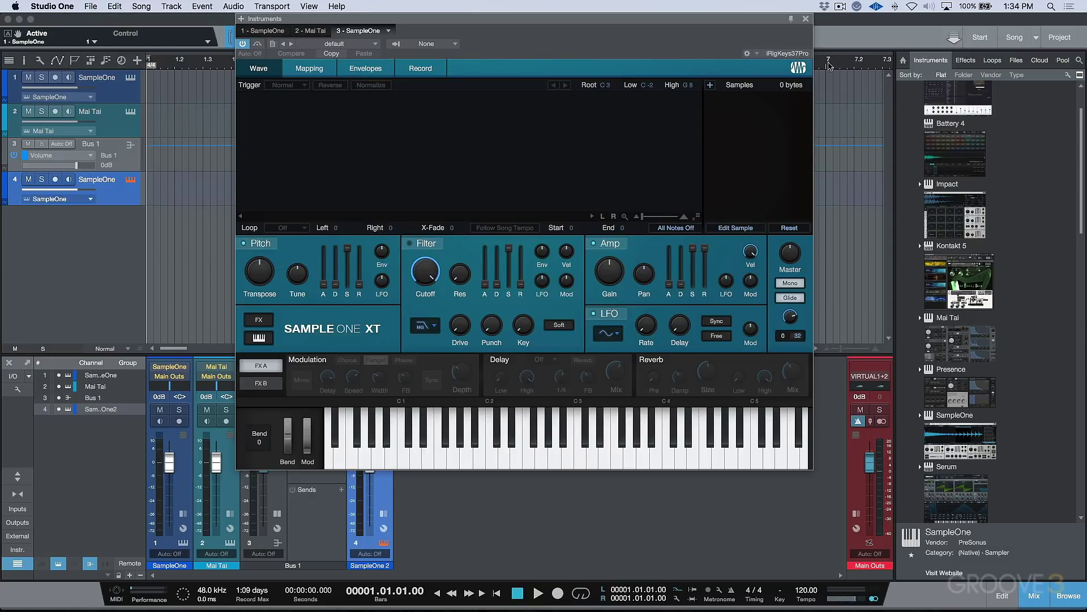
click(1017, 61)
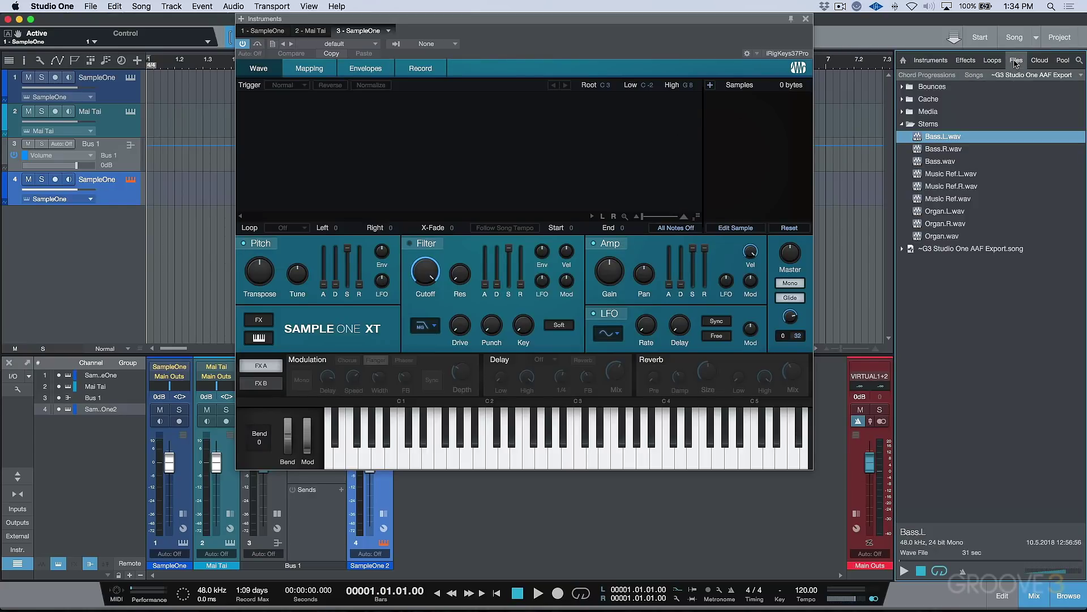
click(993, 62)
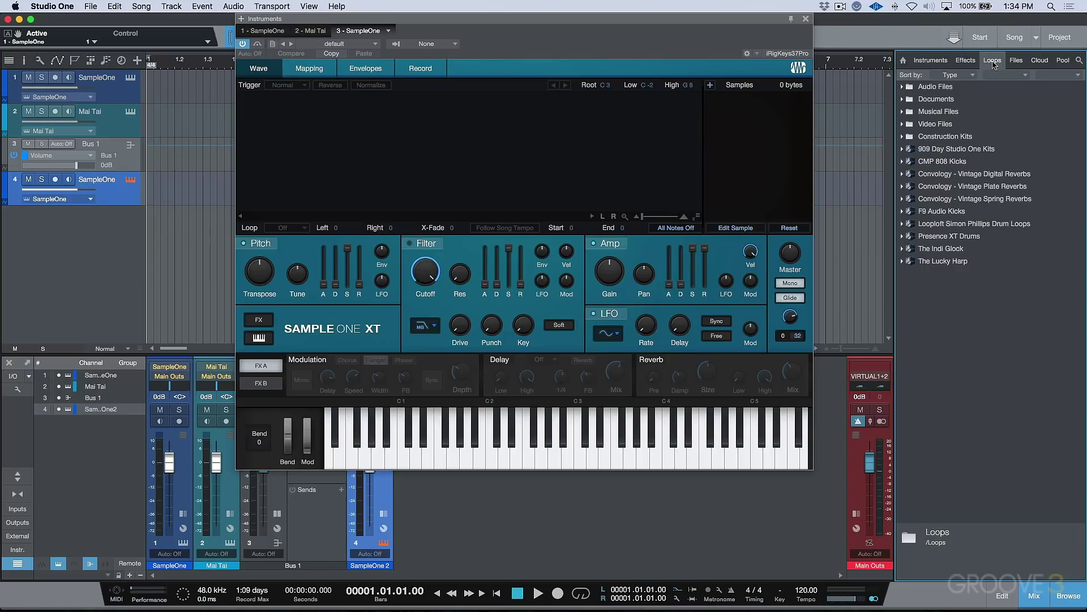
- Browse to Celso Alberti Vol2 > loop > Caboclinho 130 bpm and preview CABOCLINHO_01_130BPM
click(1017, 61)
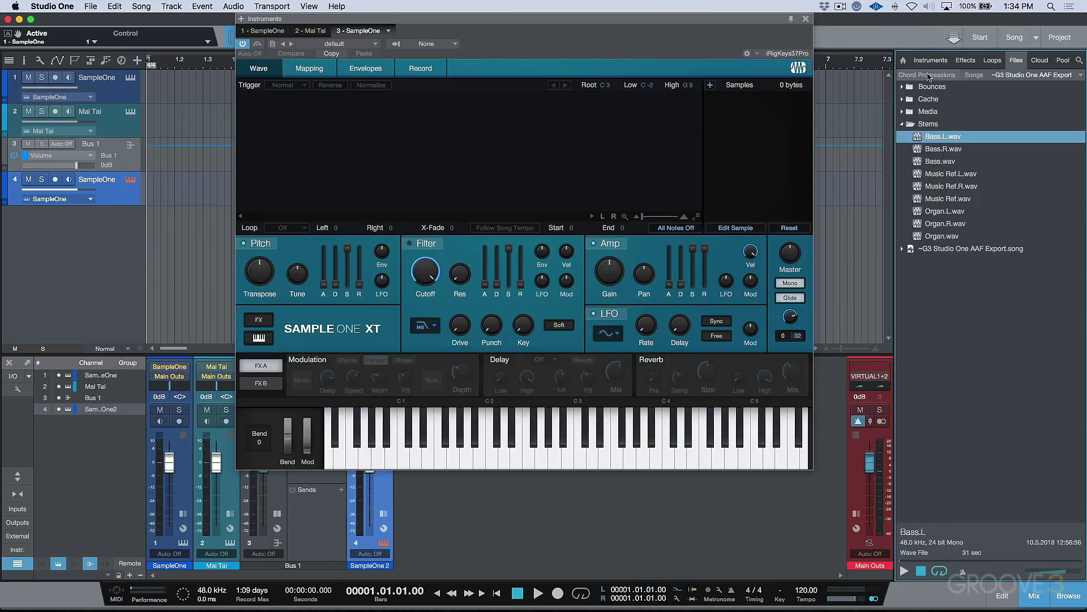
click(923, 77)
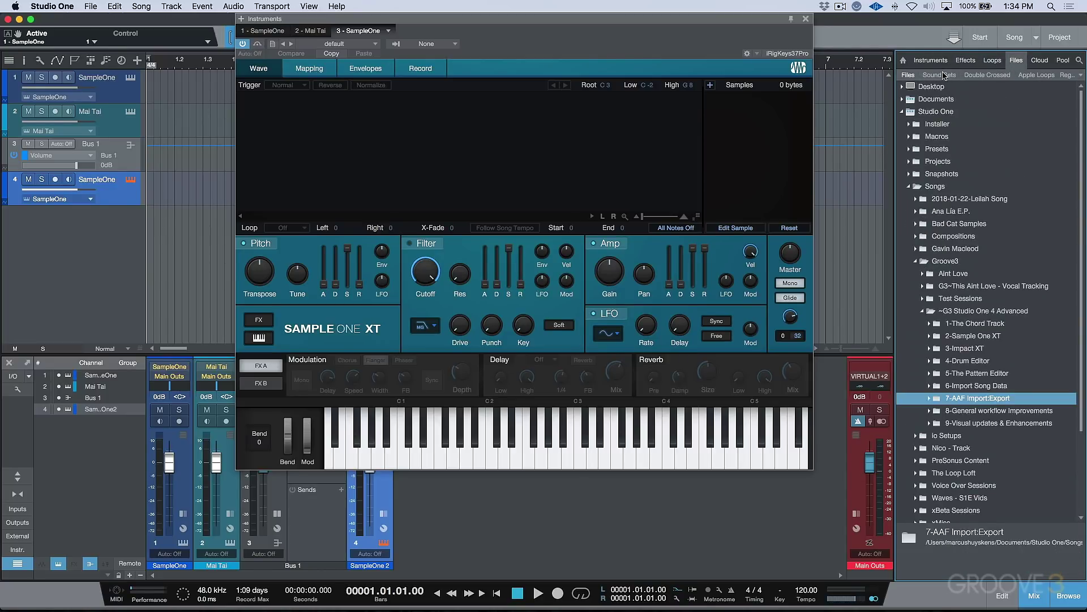
click(941, 76)
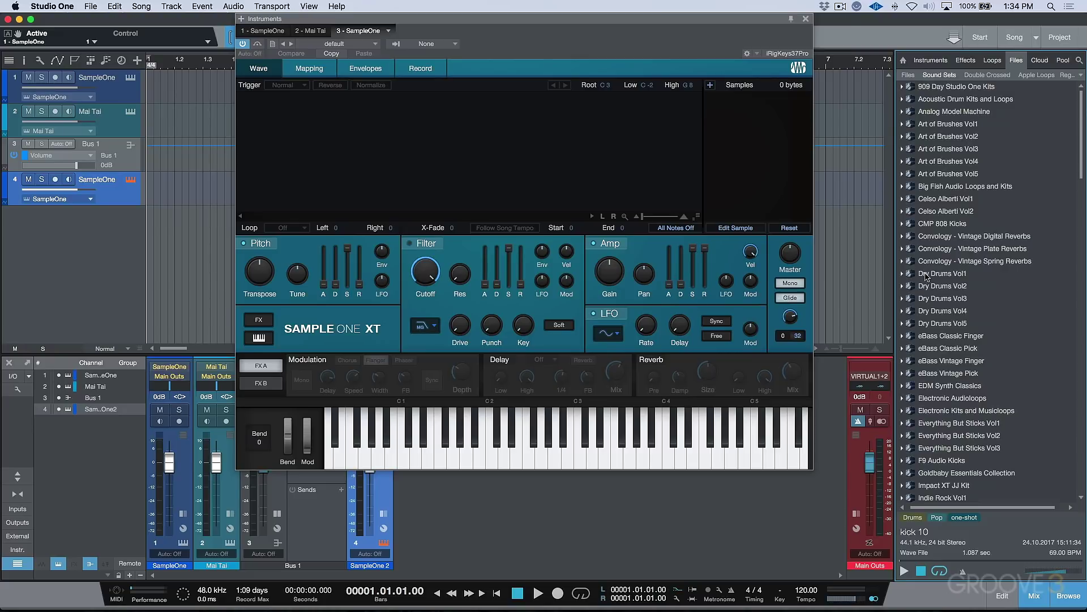
click(902, 212)
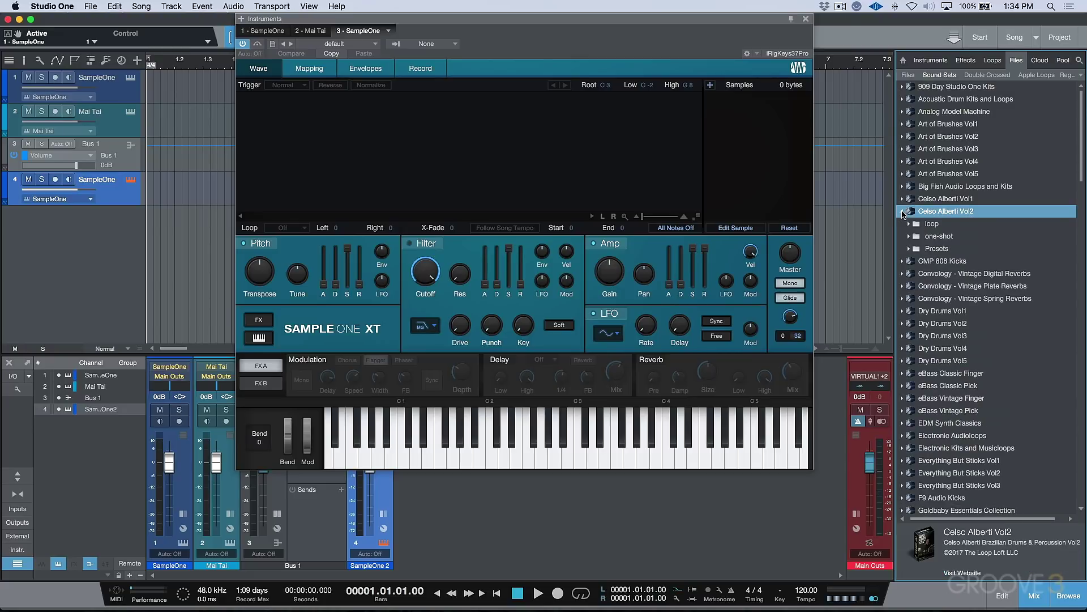
click(910, 225)
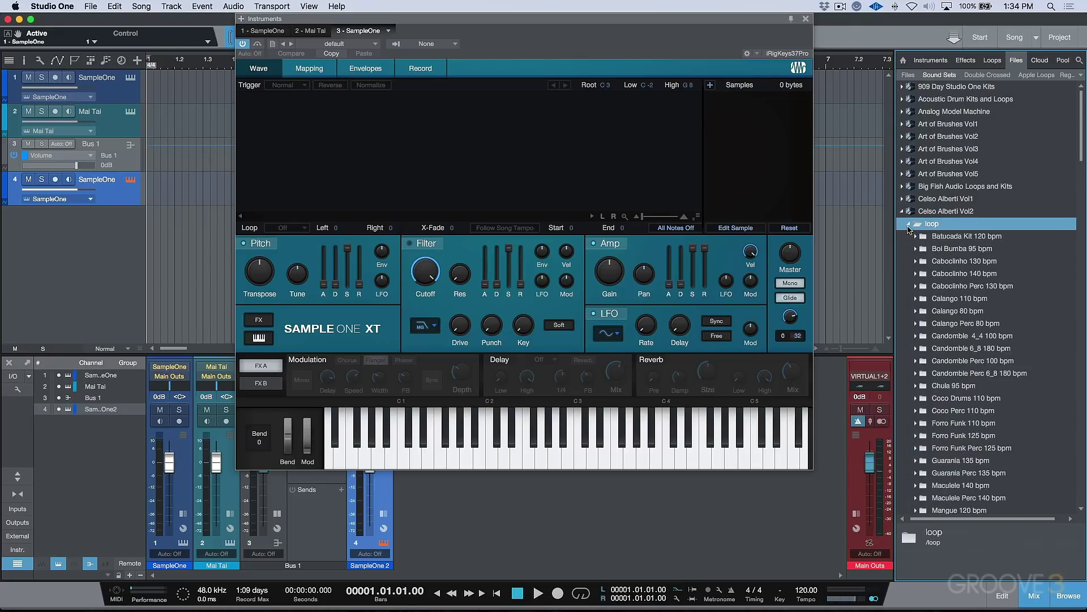
click(917, 262)
click(943, 273)
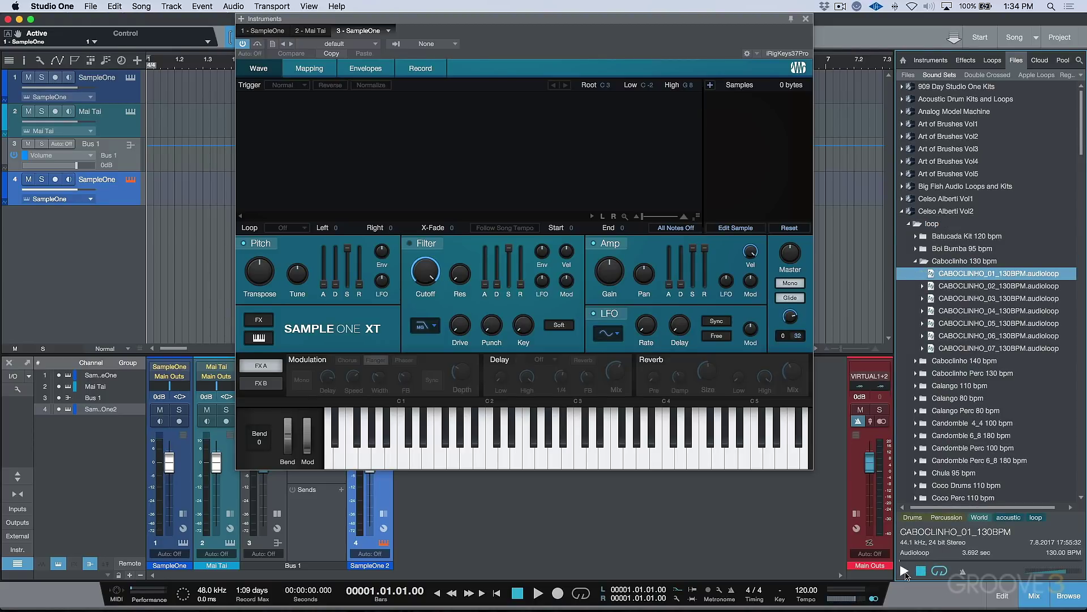
click(905, 571)
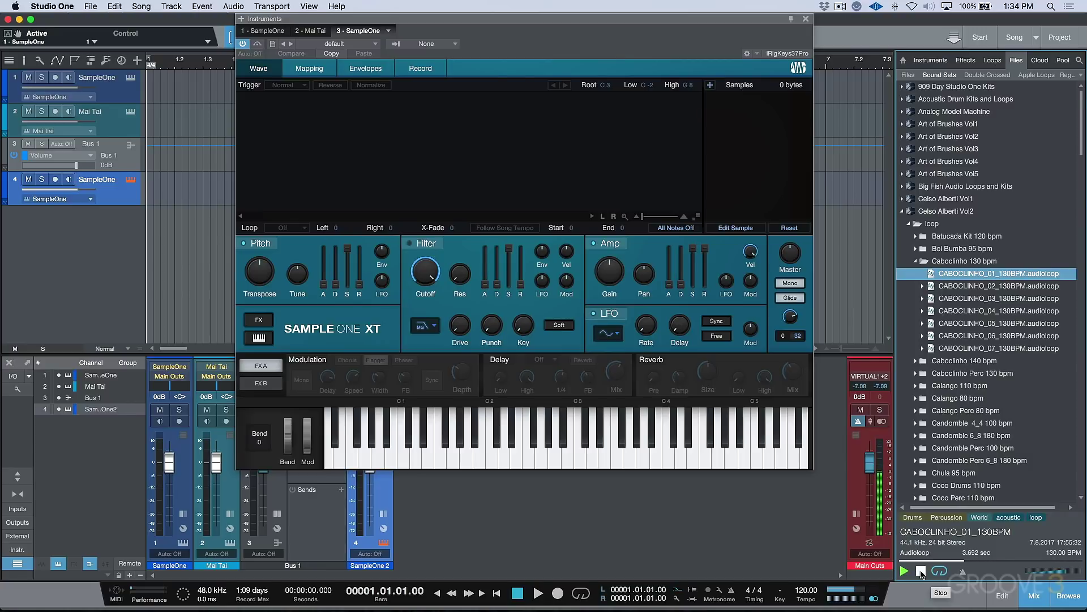
click(921, 572)
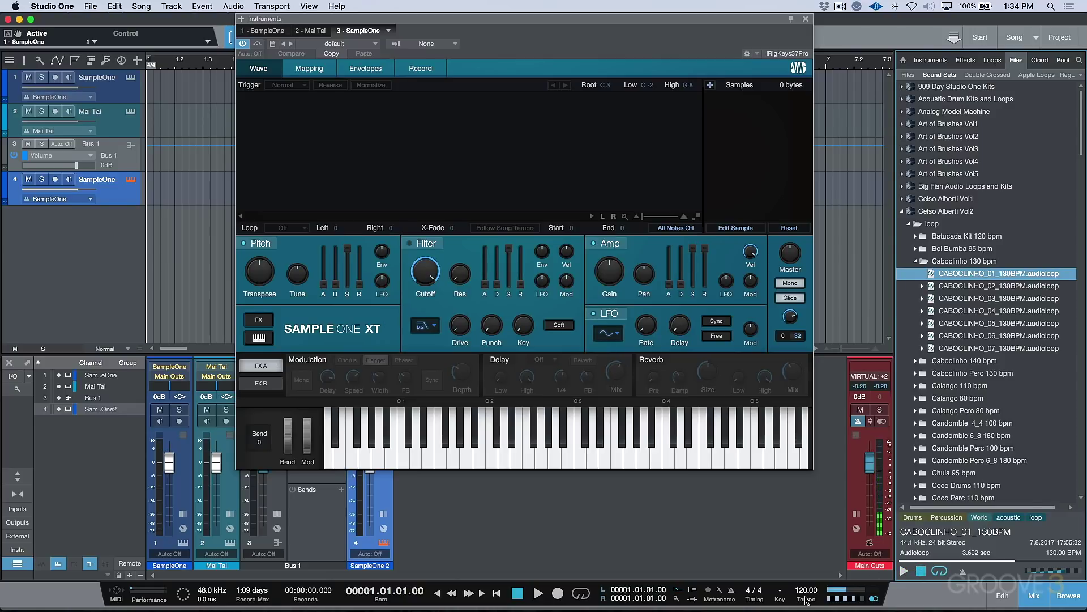
- Load CABOCLINHO_01_130BPM into Sample One XT, audition C3, C4 and G3, then enable Follow Song Tempo
drag(932, 276, 528, 164)
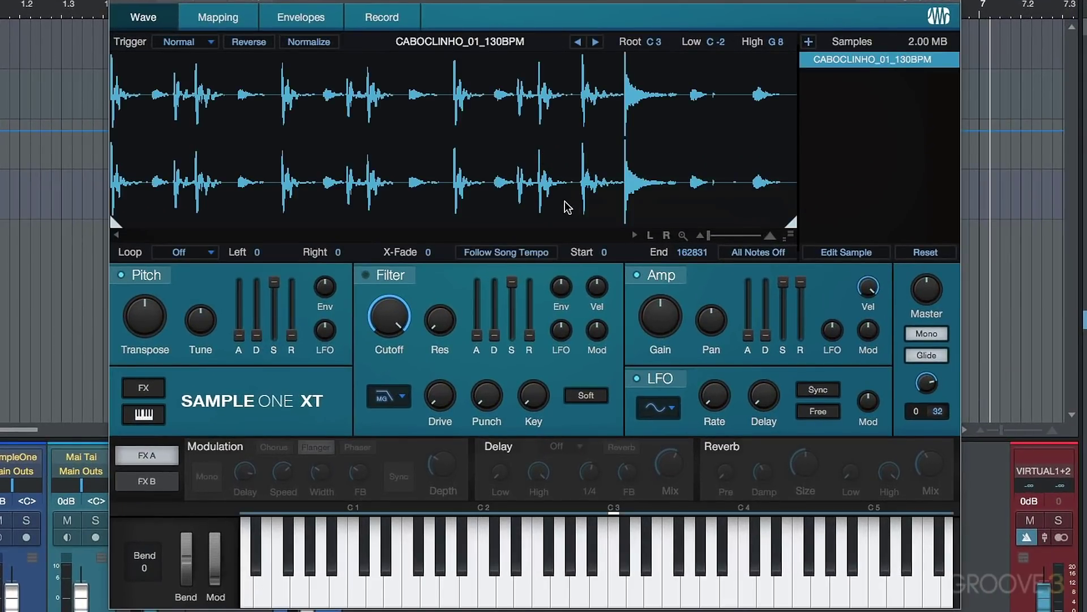
click(612, 594)
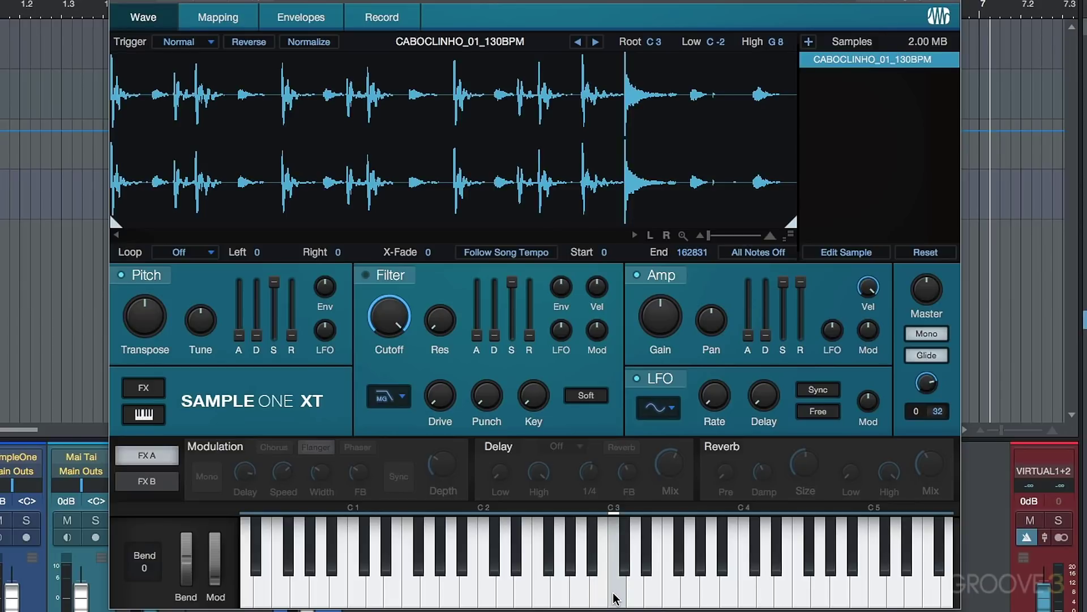
click(615, 598)
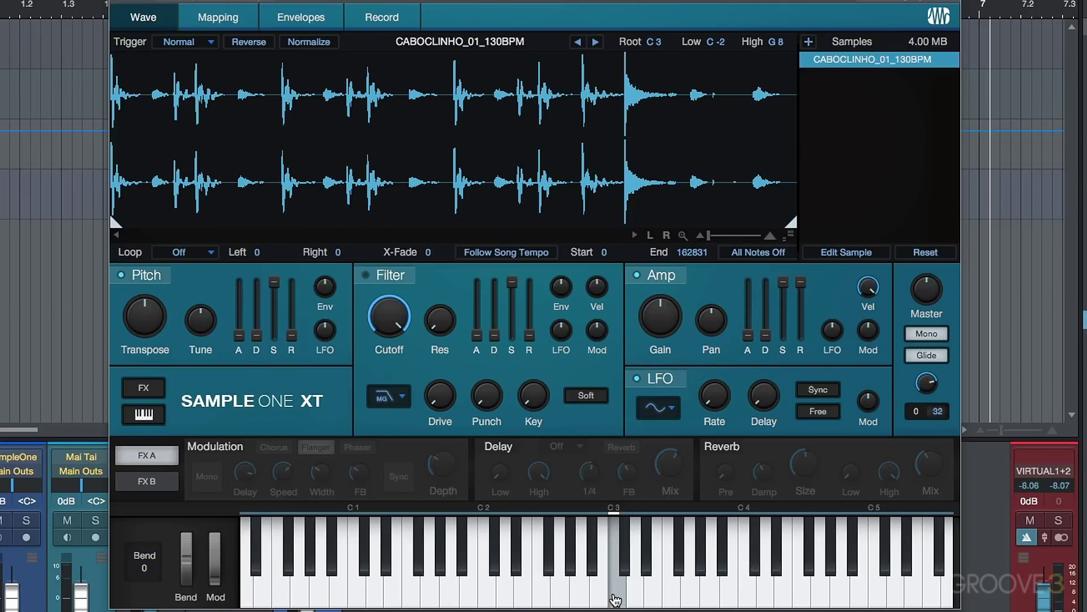
click(729, 595)
click(747, 596)
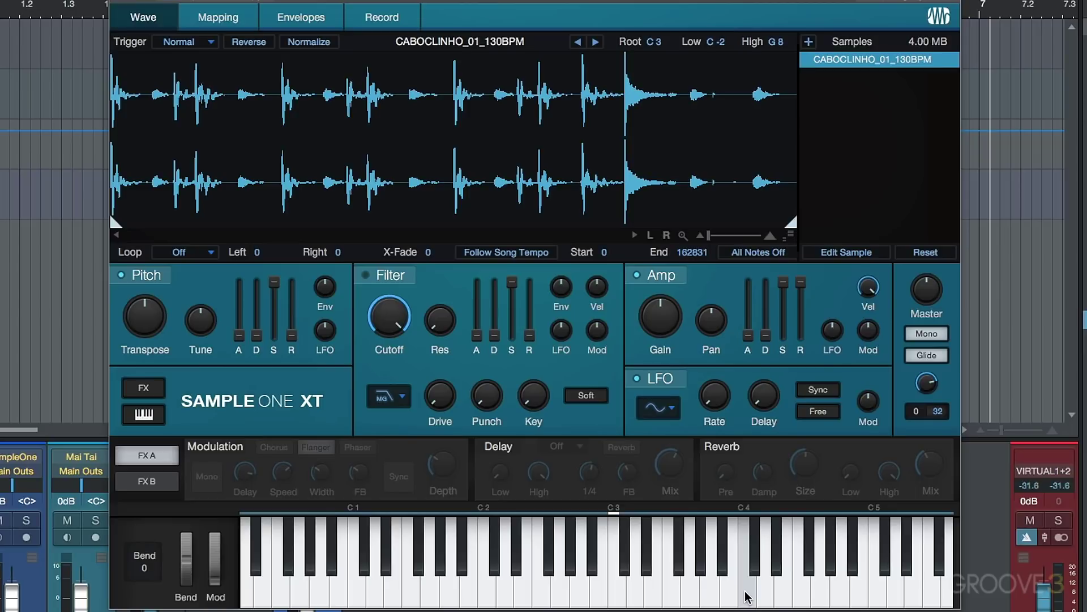
click(746, 596)
click(694, 534)
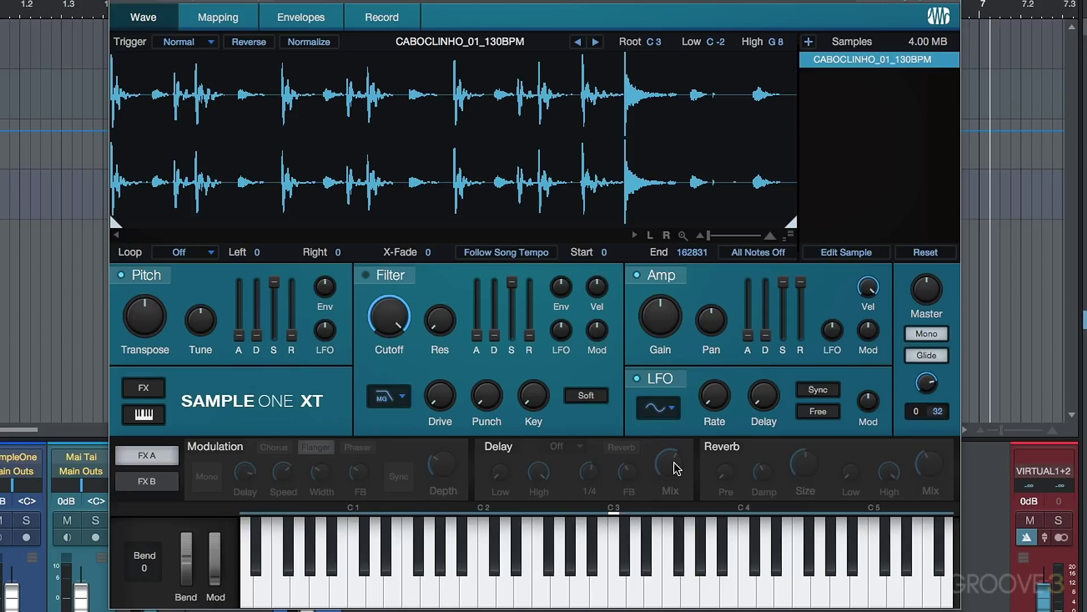
click(535, 253)
click(746, 599)
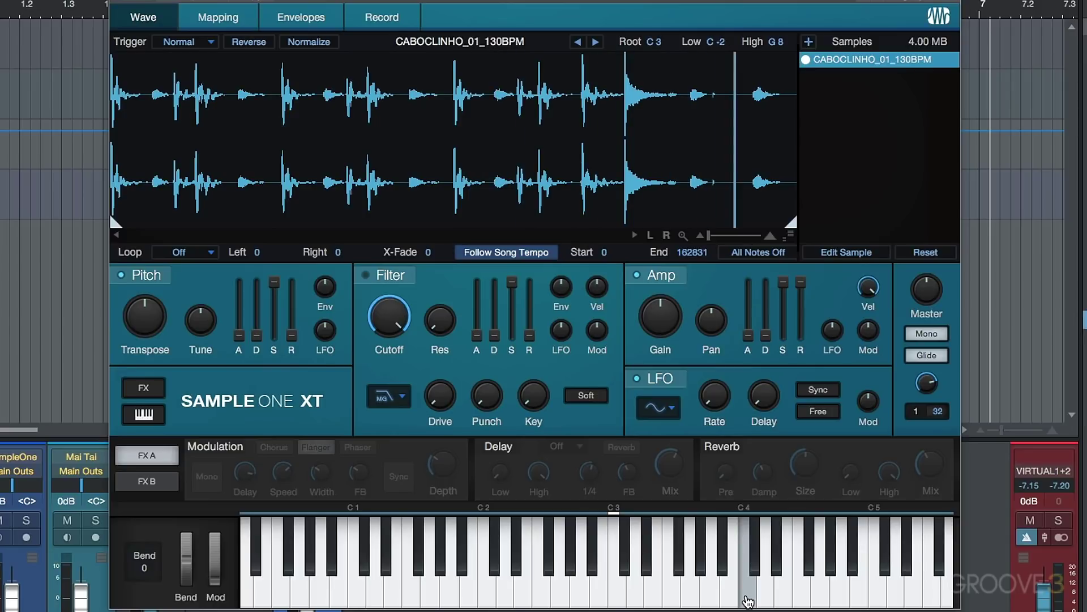
- Set the loop mode to Sustain, test it with held notes, silence all notes, then go to Record
click(201, 254)
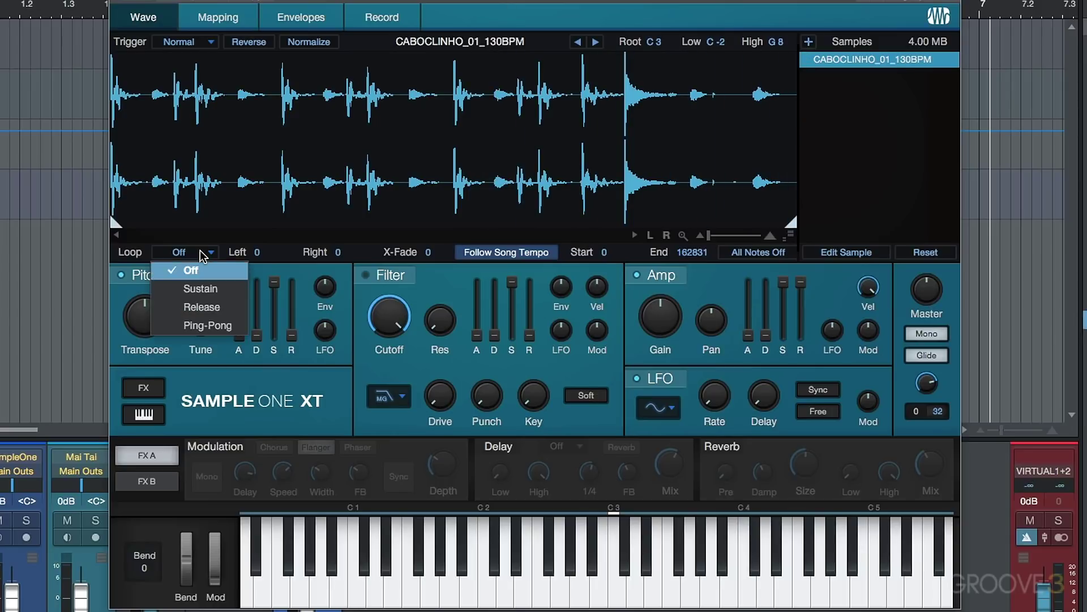
click(204, 289)
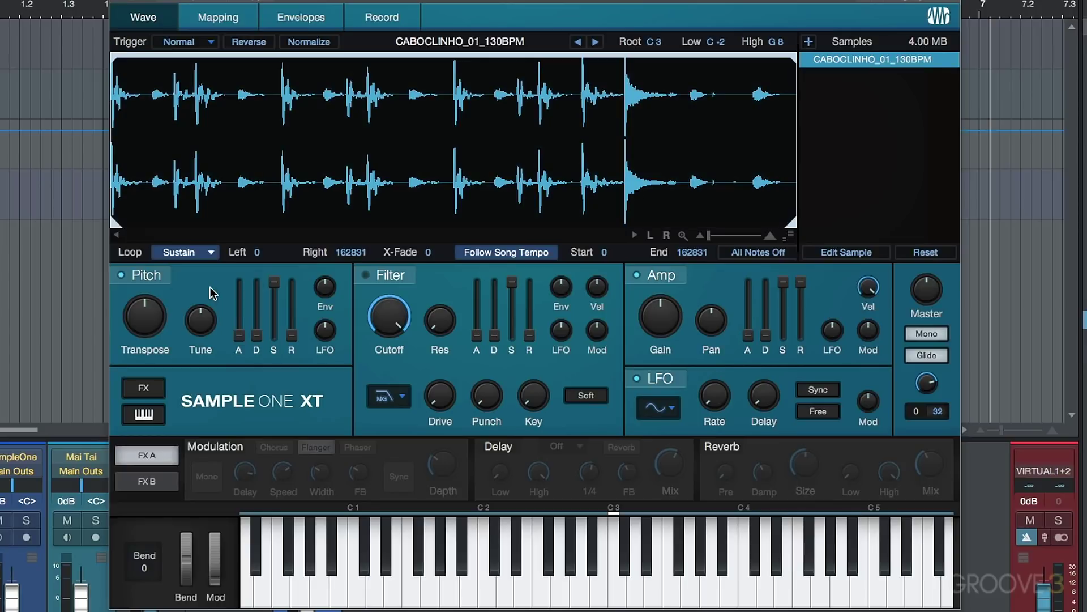
click(651, 569)
click(621, 597)
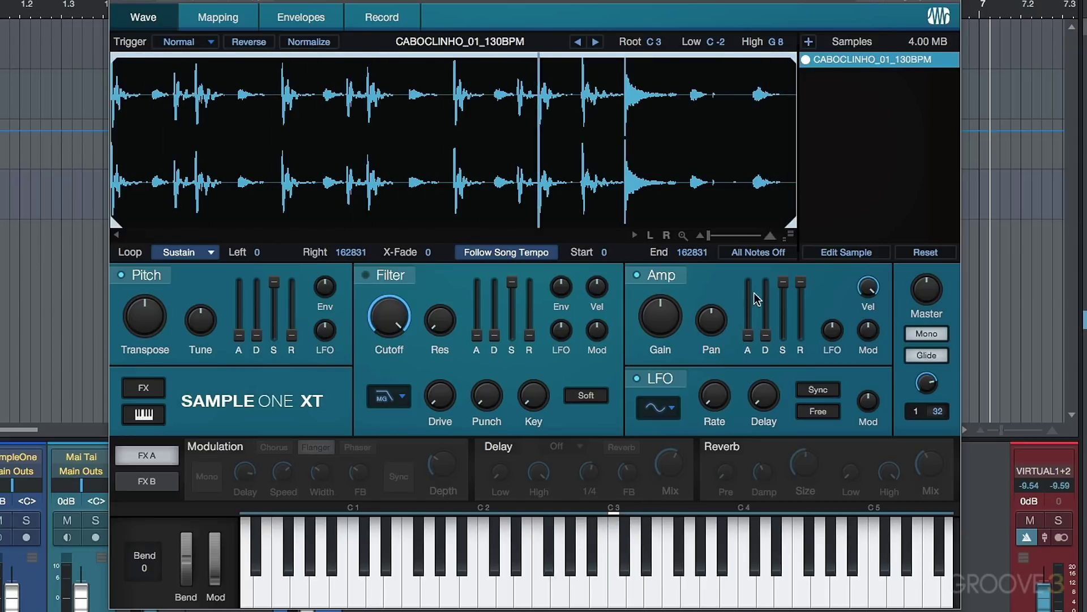
click(575, 596)
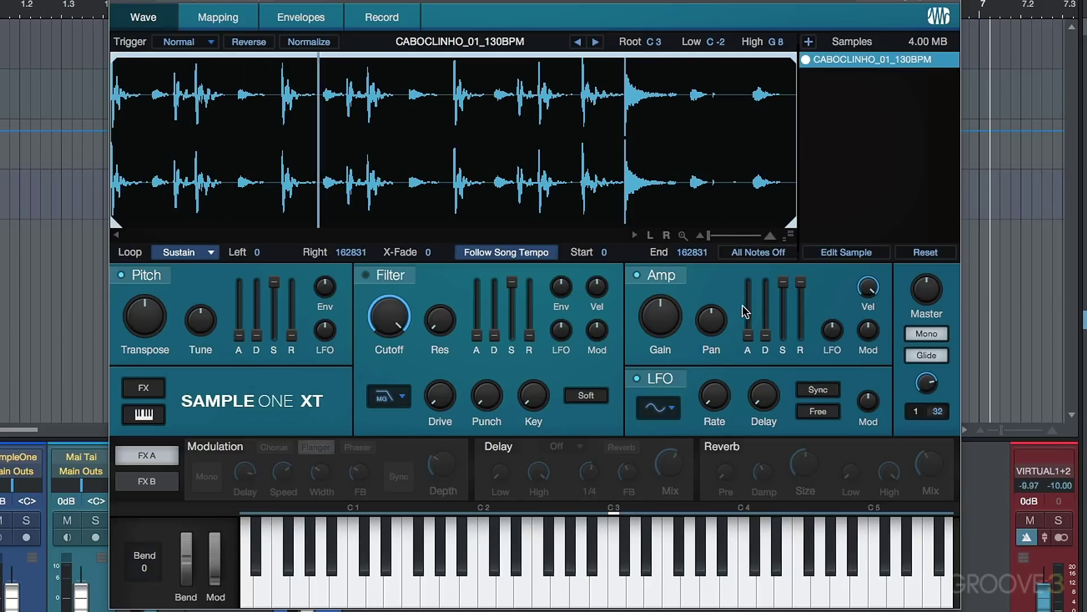
click(771, 253)
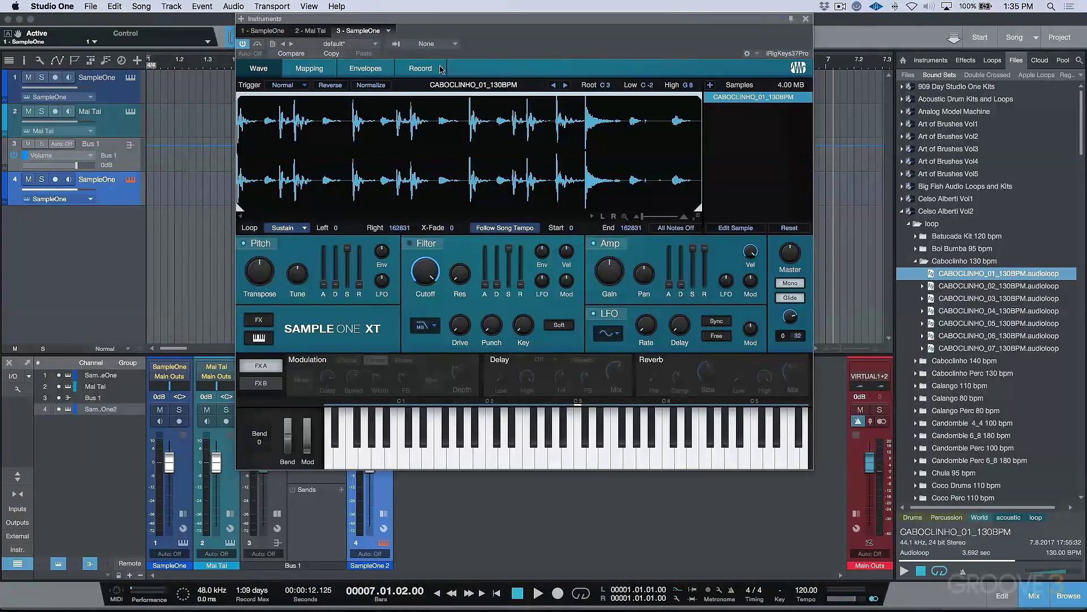
click(407, 18)
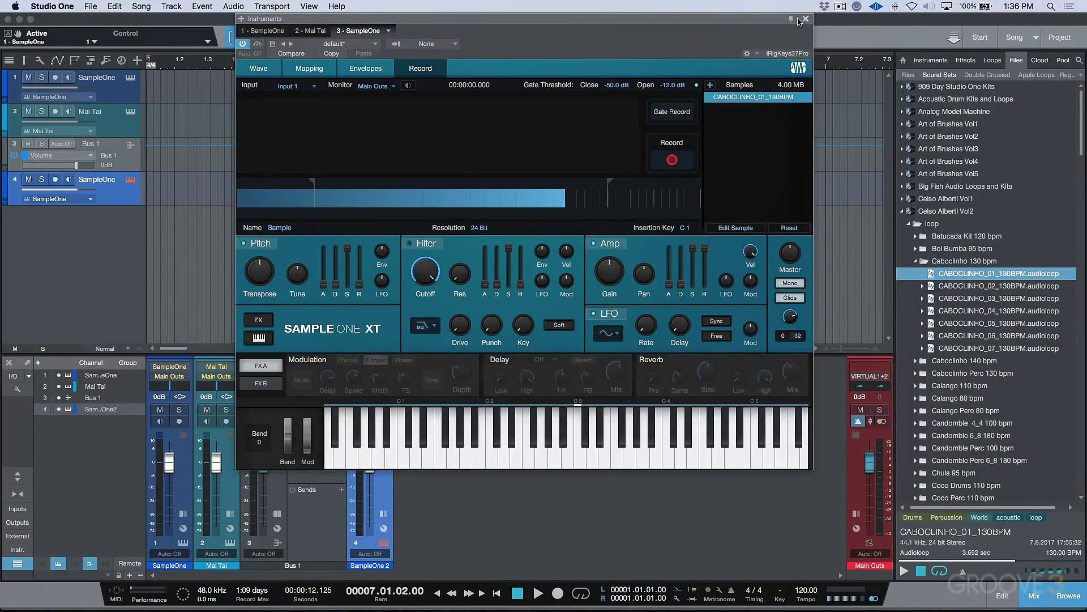
- Arm the Mai Tai track, create a part spanning bars 1–4, and draw a C3 note to bar 3
click(807, 19)
click(121, 126)
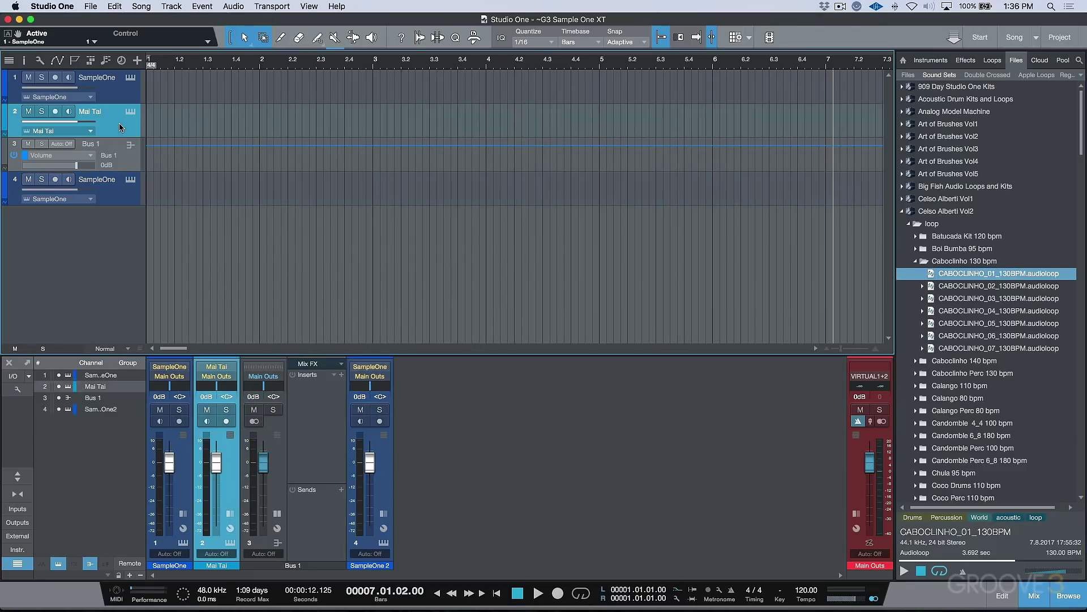
click(55, 111)
double_click(207, 131)
drag(260, 124, 486, 138)
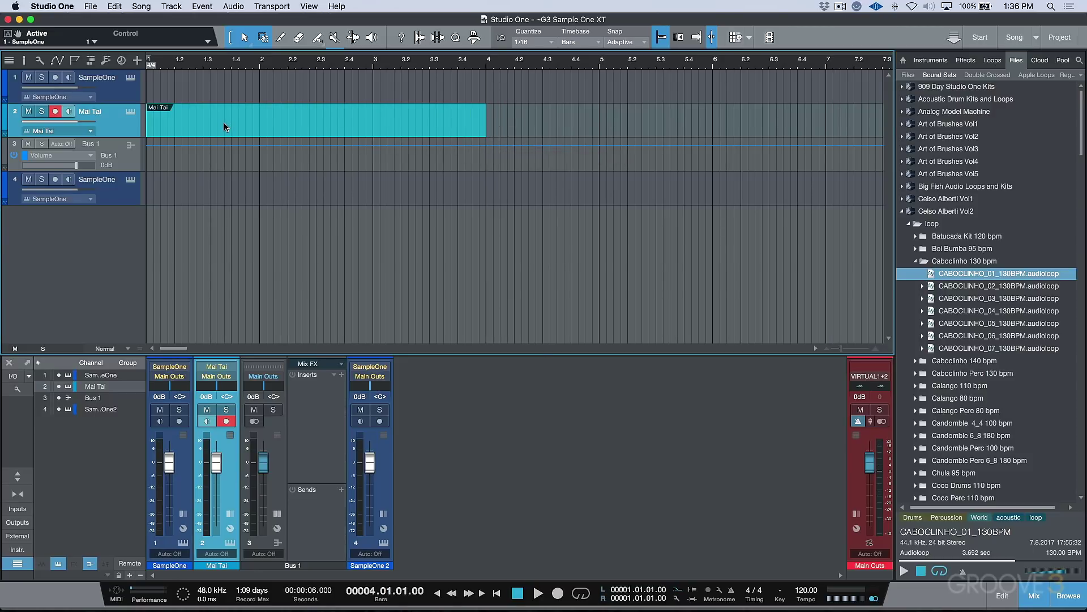
double_click(225, 127)
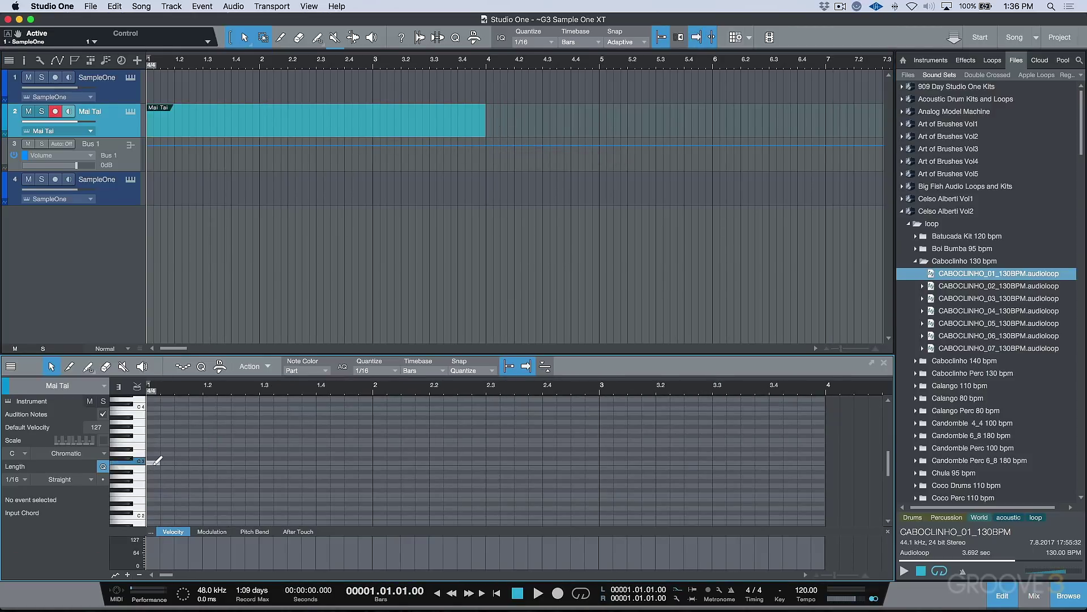
mouse_move(156, 462)
mouse_down()
mouse_move(604, 462)
mouse_move(599, 475)
mouse_up()
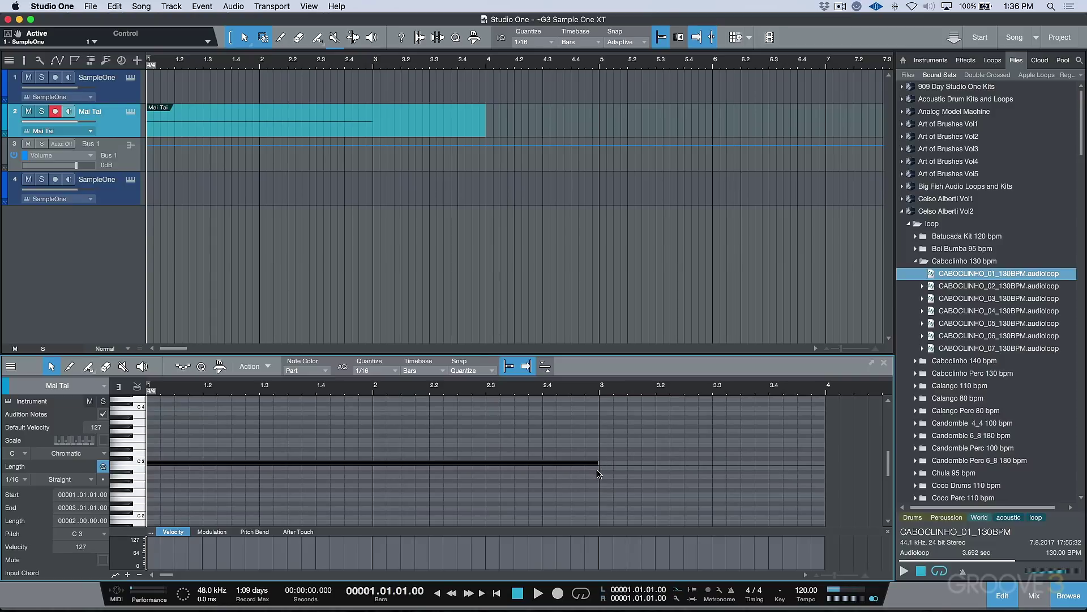
- Set Sample One XT's recording input to the Mai Tai instrument
click(131, 180)
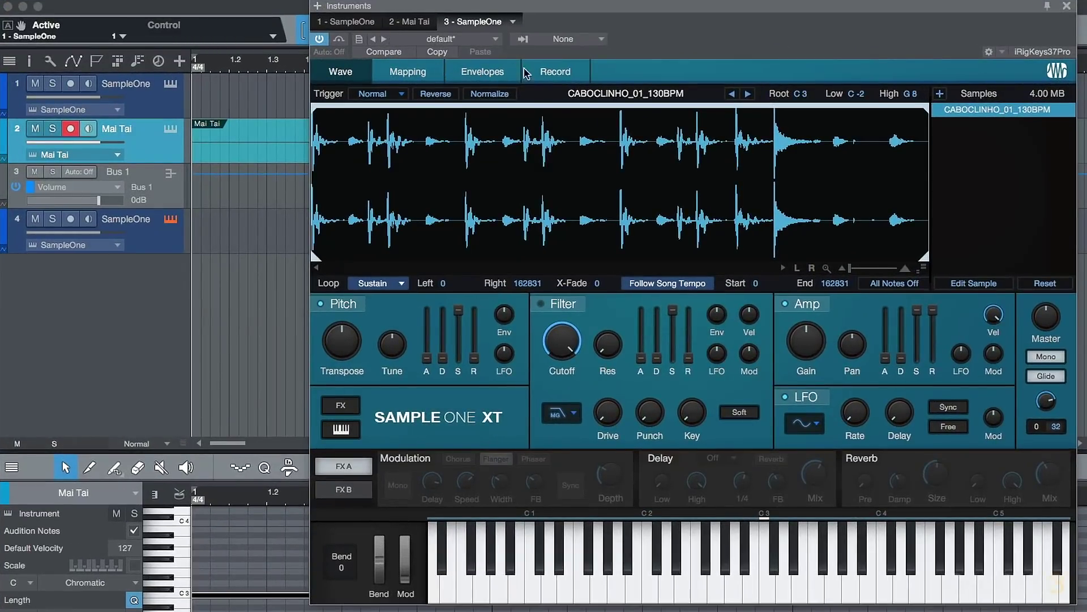
click(407, 72)
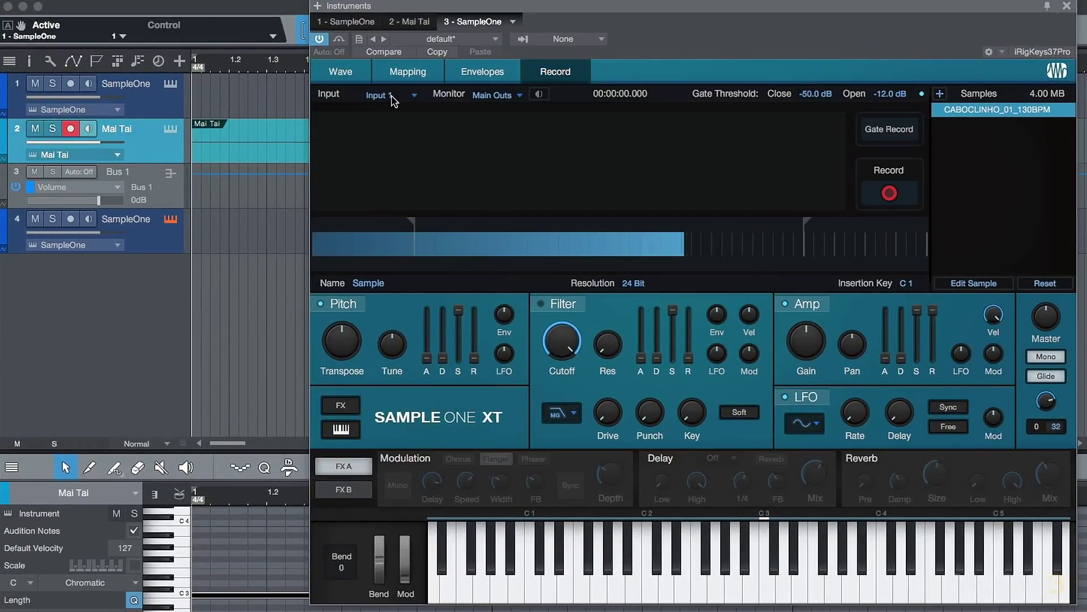
click(385, 96)
click(369, 263)
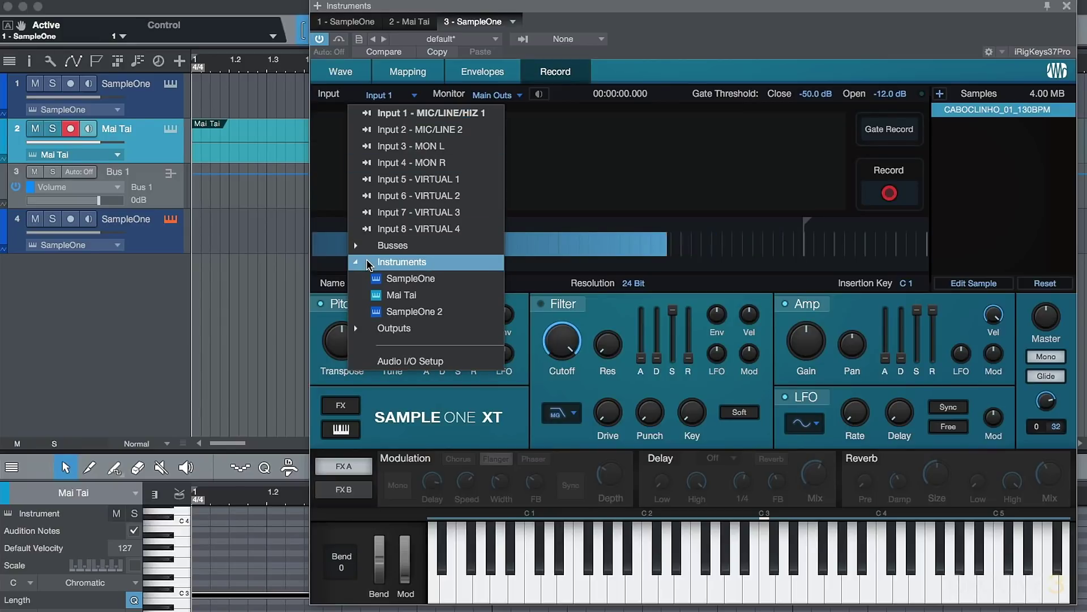
click(399, 295)
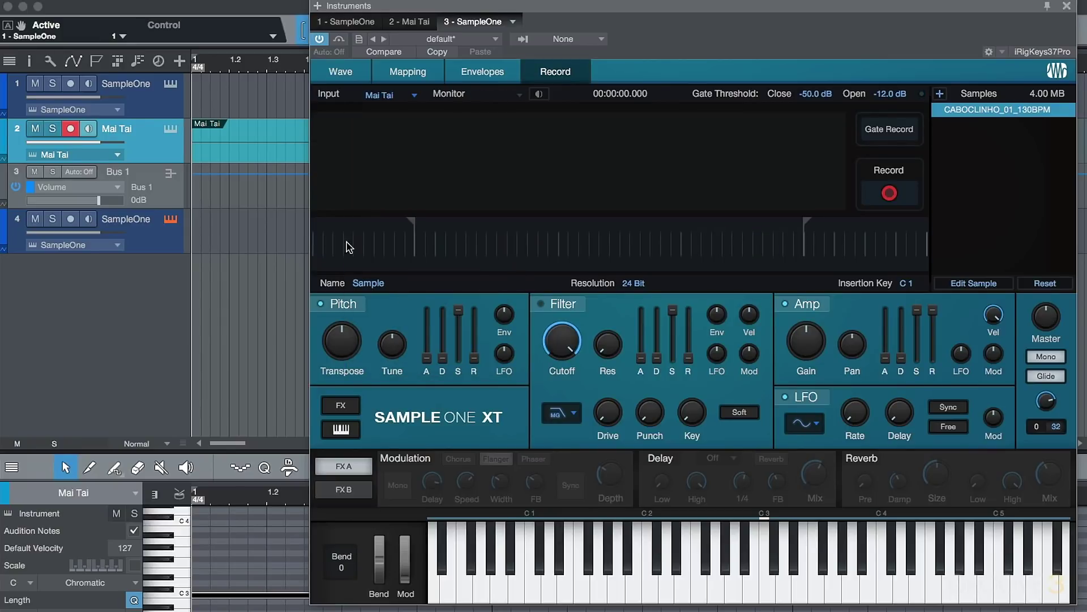
click(71, 129)
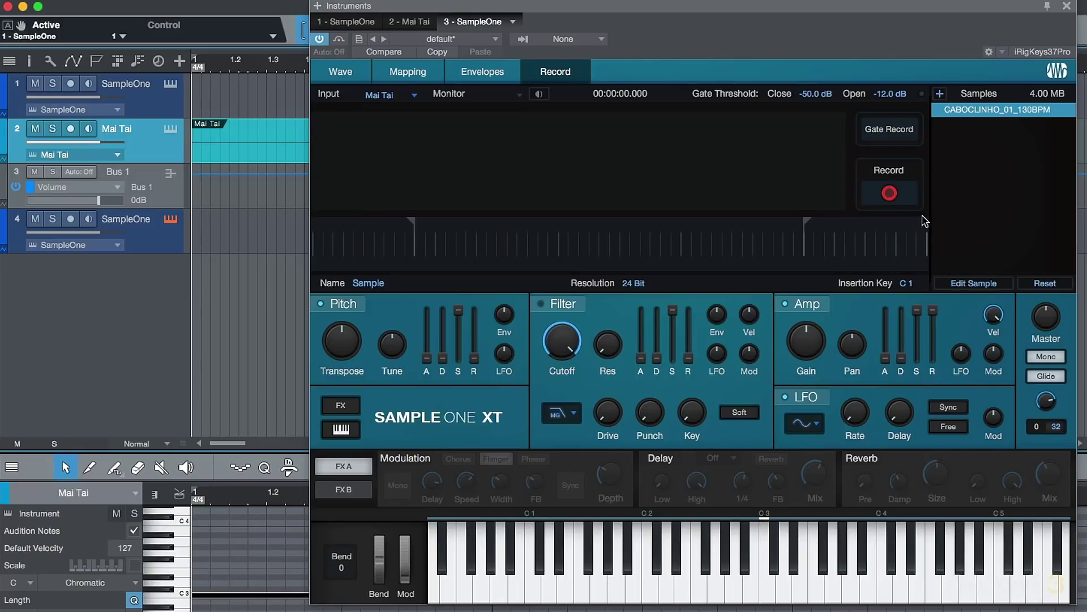
- Name the new sample 'Mai Tai Sample' and keep the resolution at 24 Bit
double_click(374, 283)
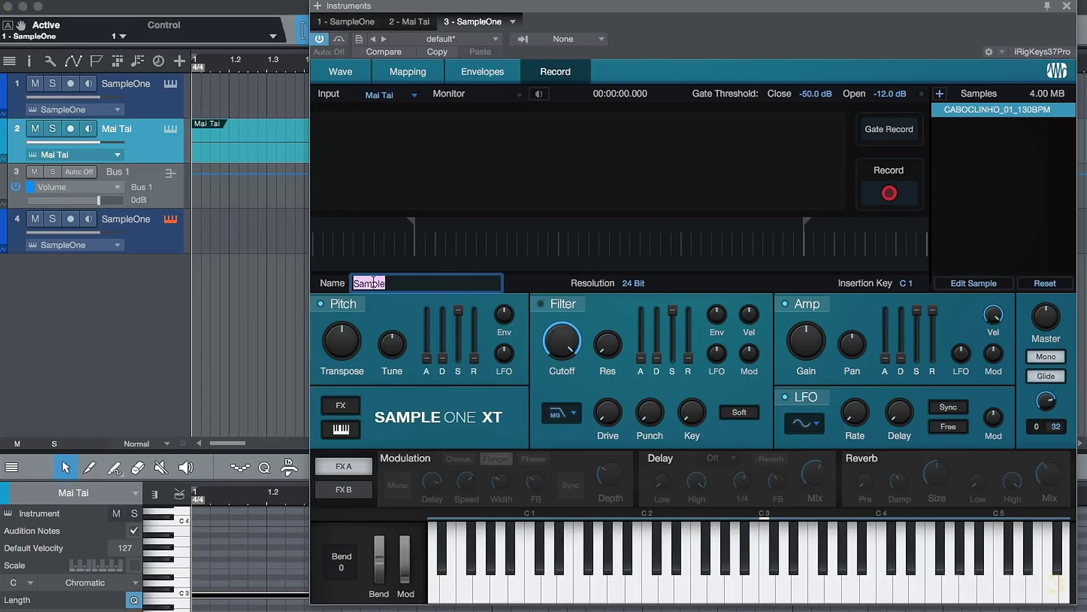
text(Mai Tai Samp)
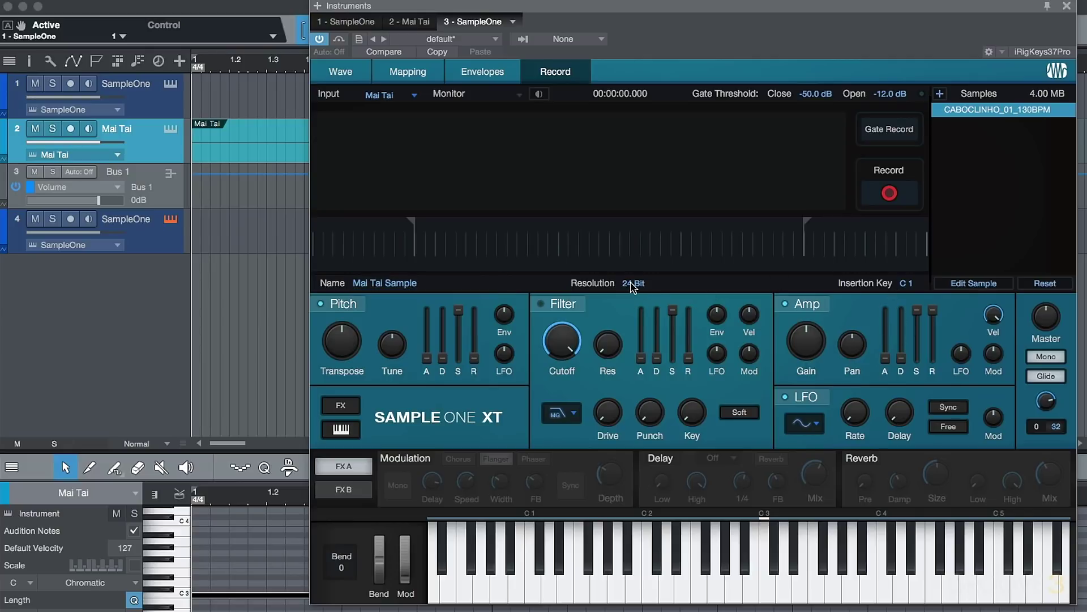
click(633, 283)
click(661, 318)
- Record about 12.6 seconds of the Mai Tai input as Mai Tai Sample
click(889, 193)
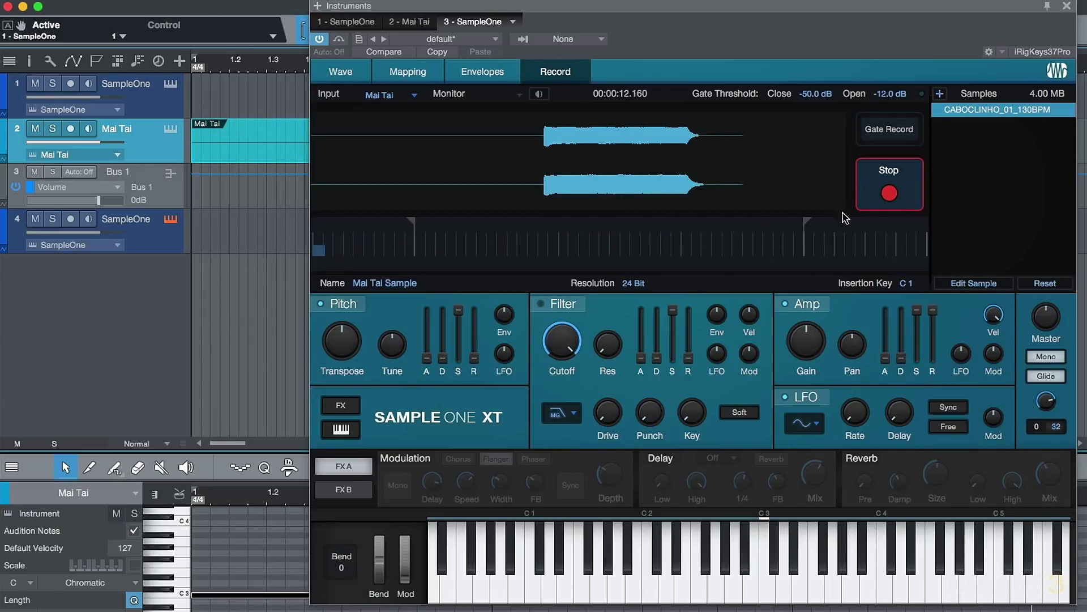
click(867, 195)
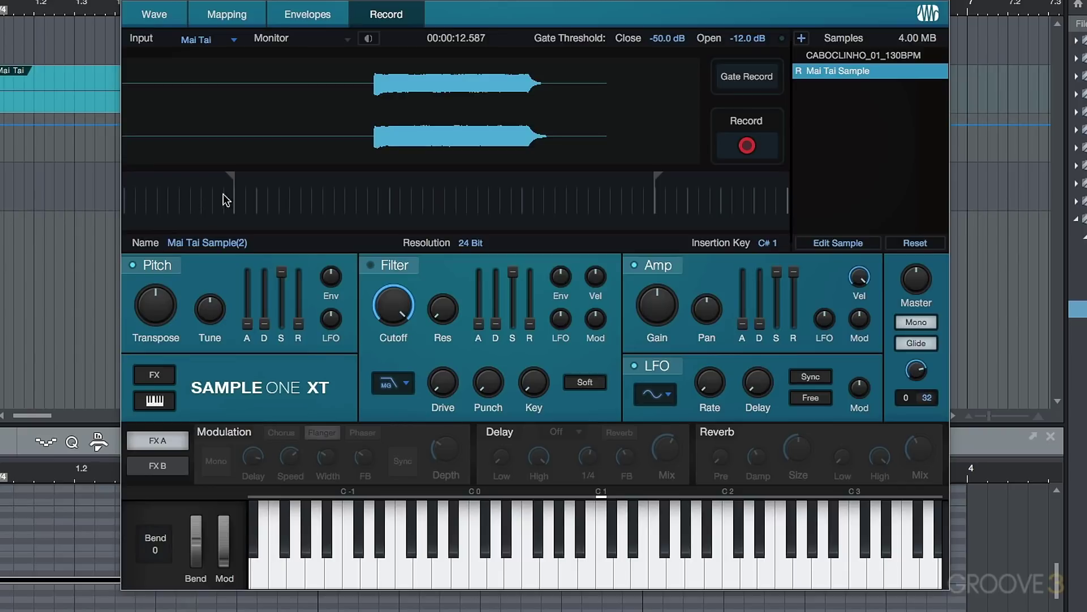
- Trim Mai Tai Sample's start to 314481, past the silent lead-in, and audition it at C1
click(149, 15)
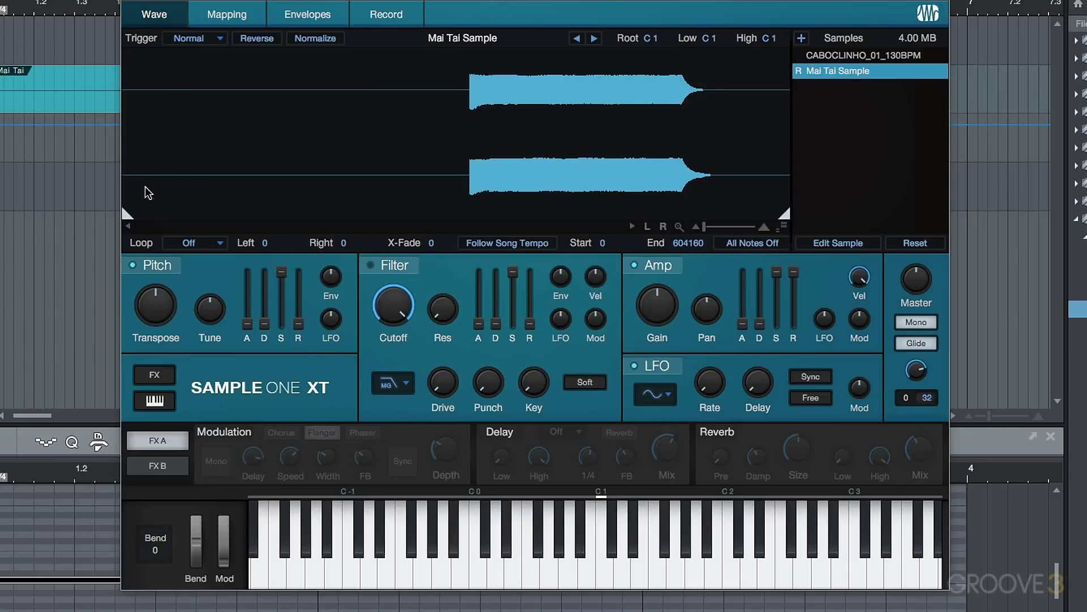
mouse_move(131, 214)
mouse_down()
mouse_move(475, 200)
mouse_move(481, 151)
mouse_up()
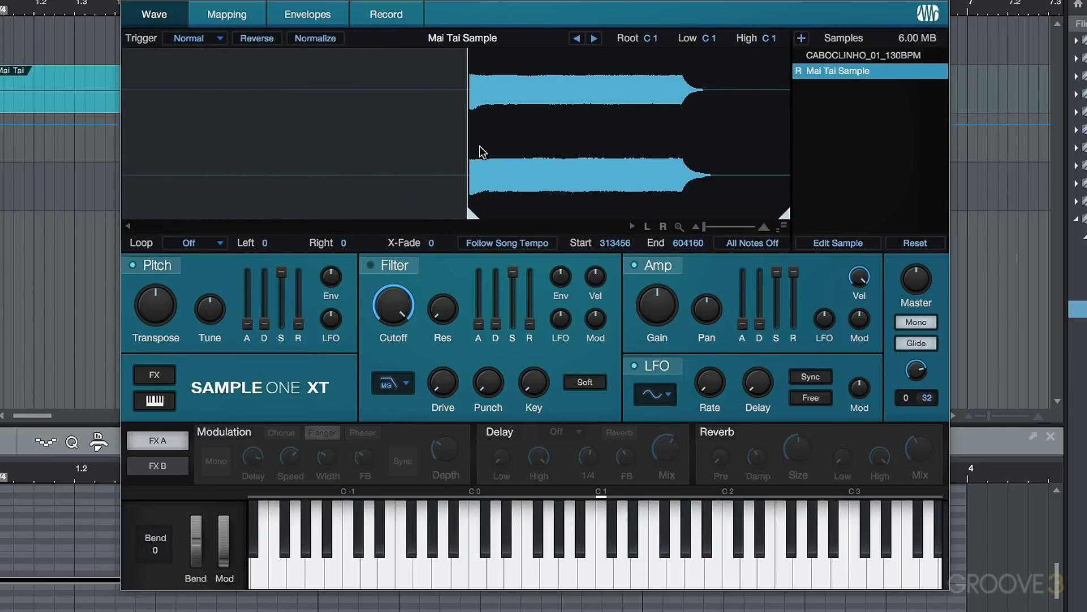
scroll(481, 150, up, 5)
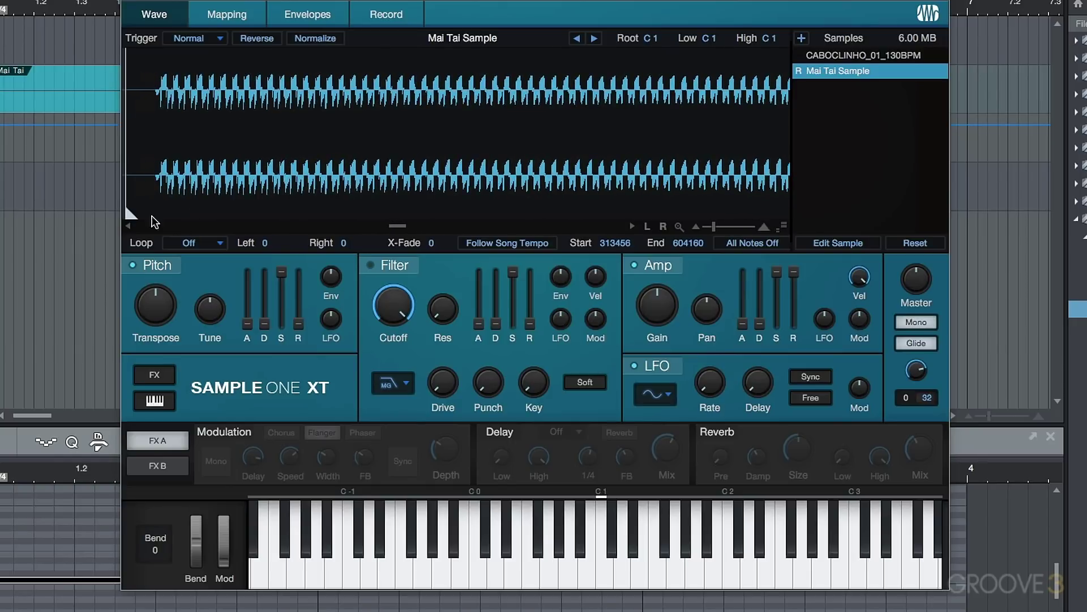
drag(131, 214, 170, 210)
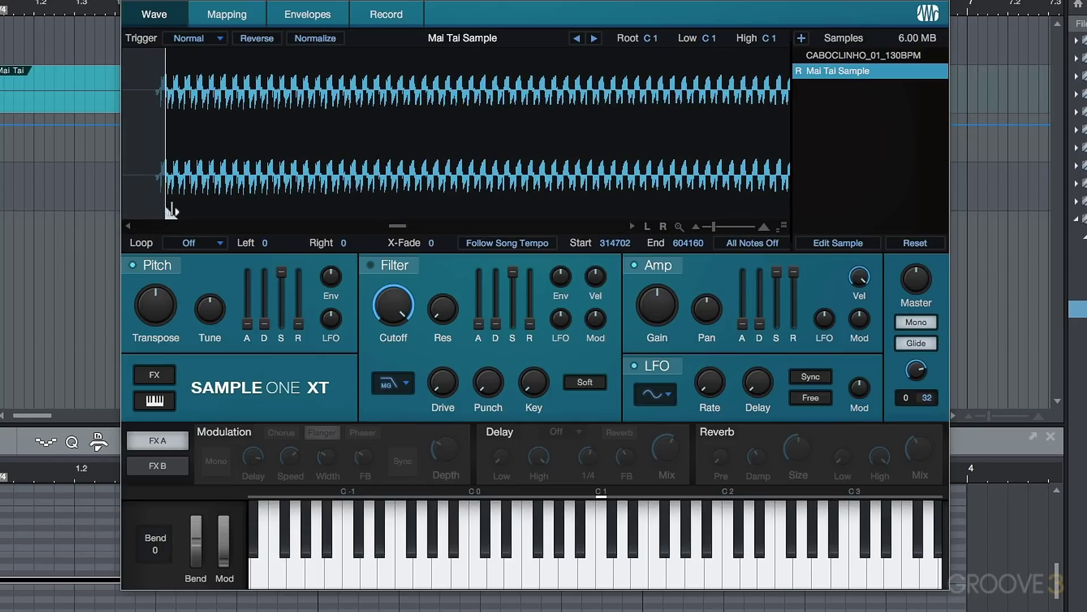
scroll(176, 177, up, 3)
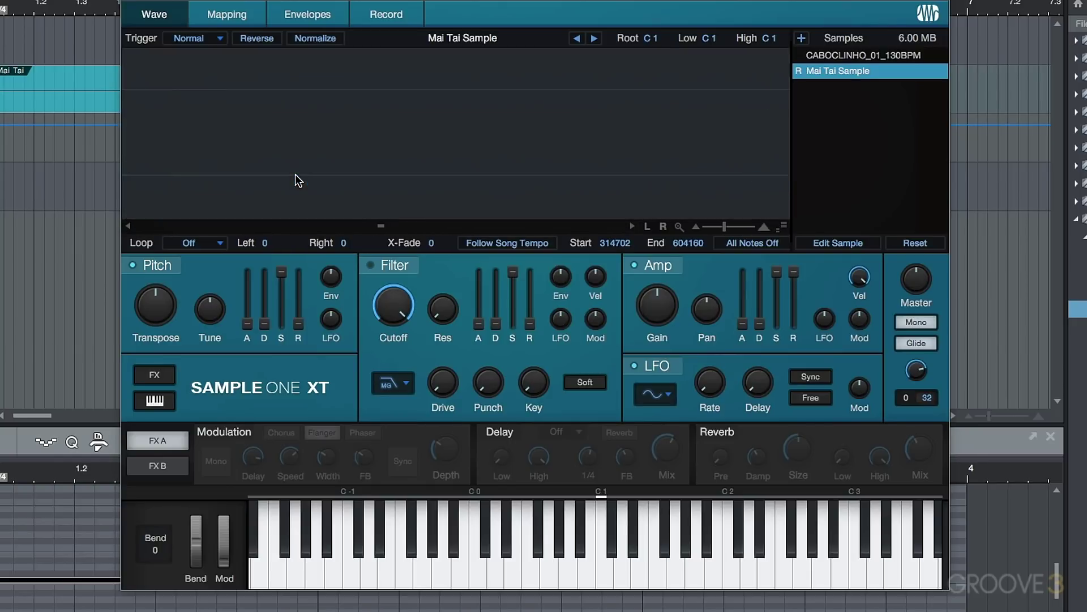
scroll(546, 170, up, 3)
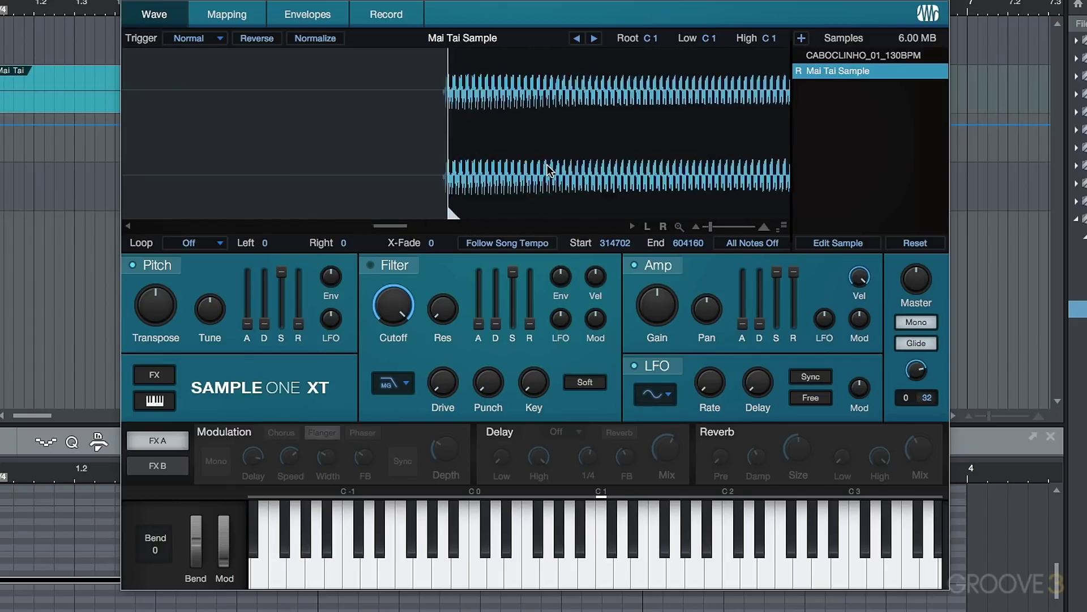
drag(346, 213, 339, 214)
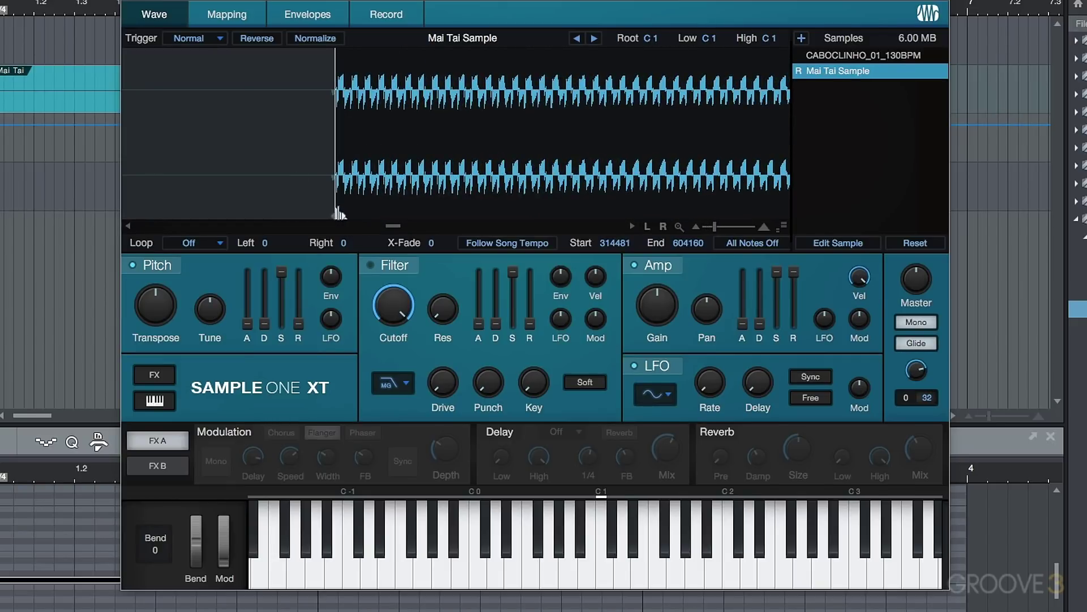
click(605, 544)
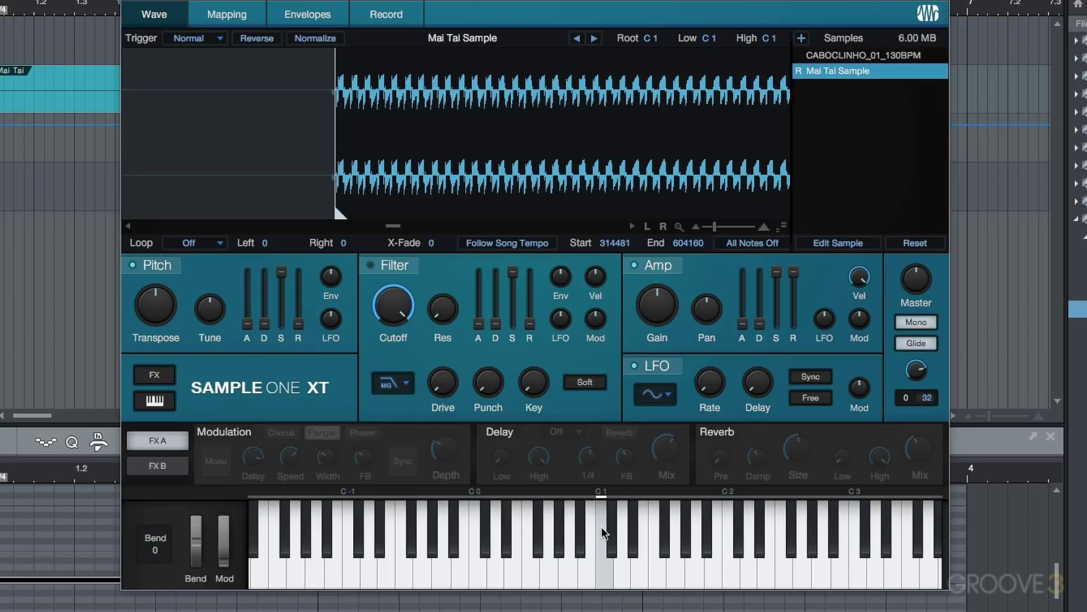
click(600, 581)
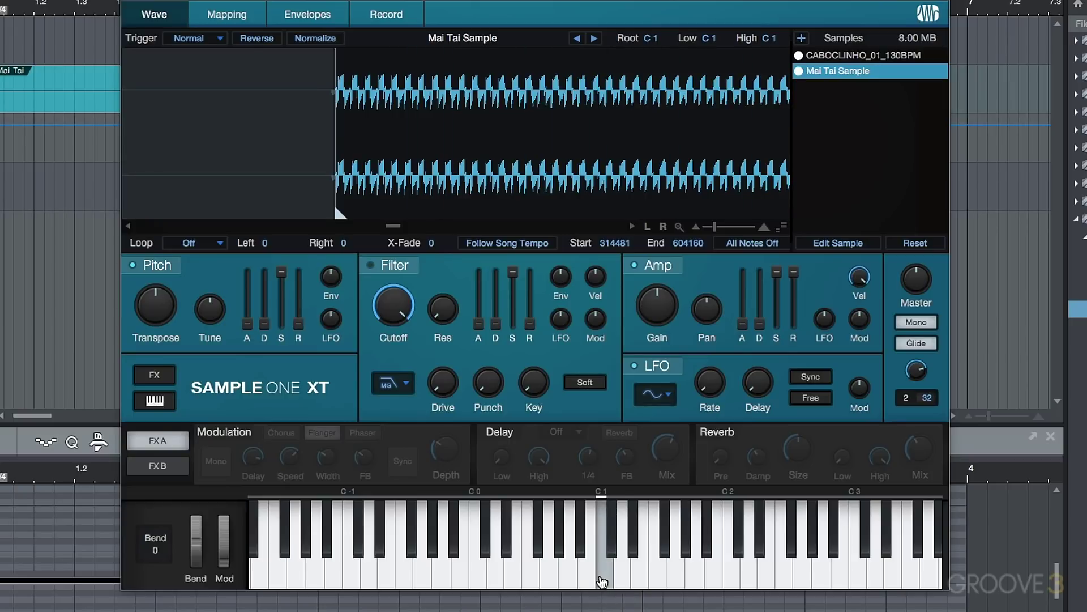
- Silence all notes and remove the CABOCLINHO_01_130BPM sample
click(743, 244)
click(868, 55)
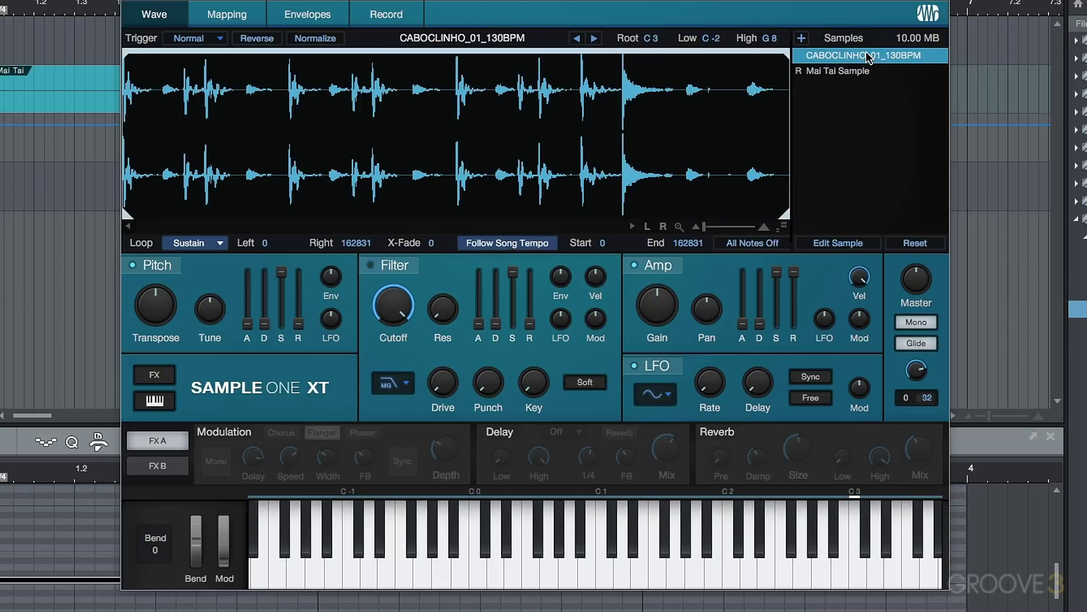
right_click(868, 56)
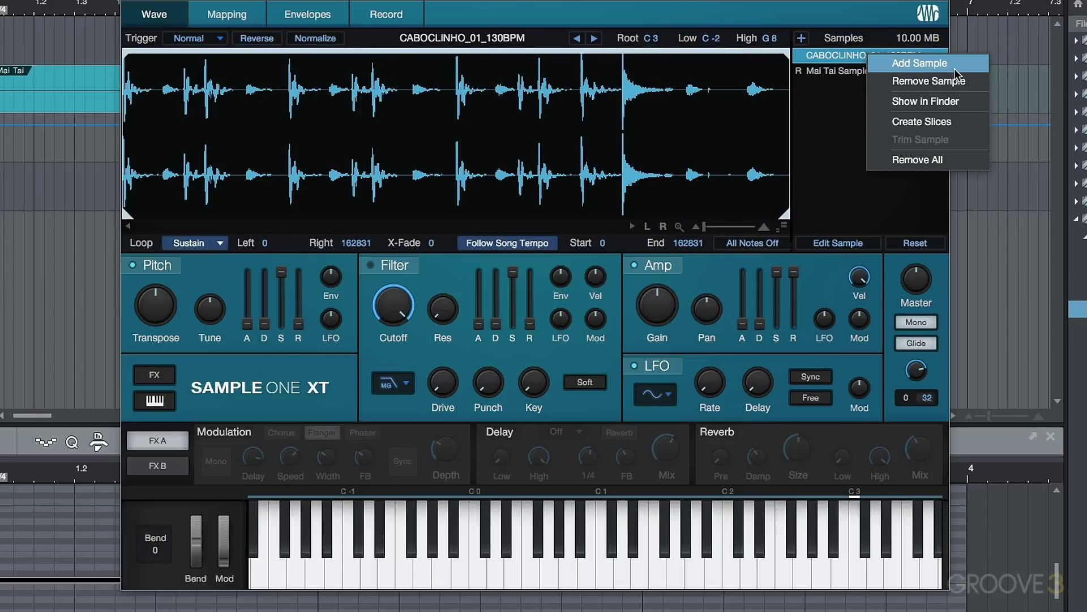
click(942, 81)
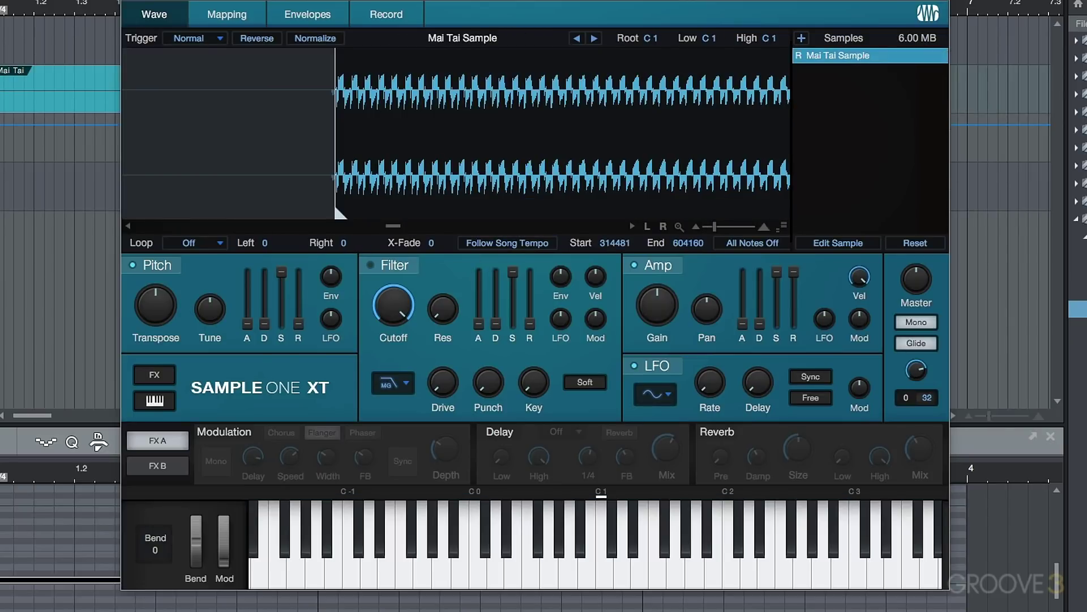
- Audition C1, keep the Normal trigger mode and lower the Amp R slider
click(603, 572)
click(205, 39)
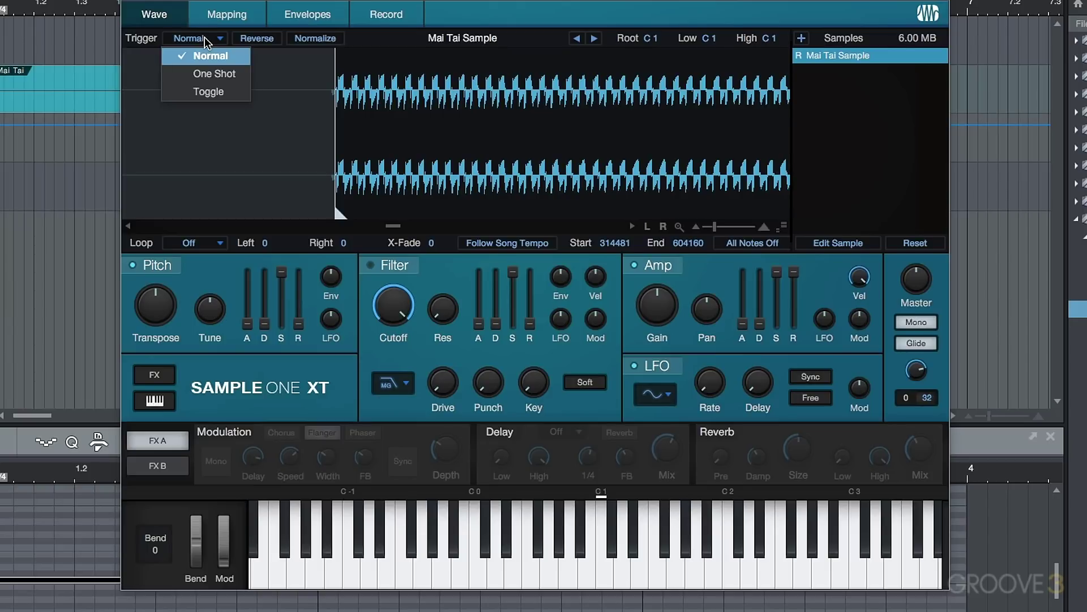
click(824, 278)
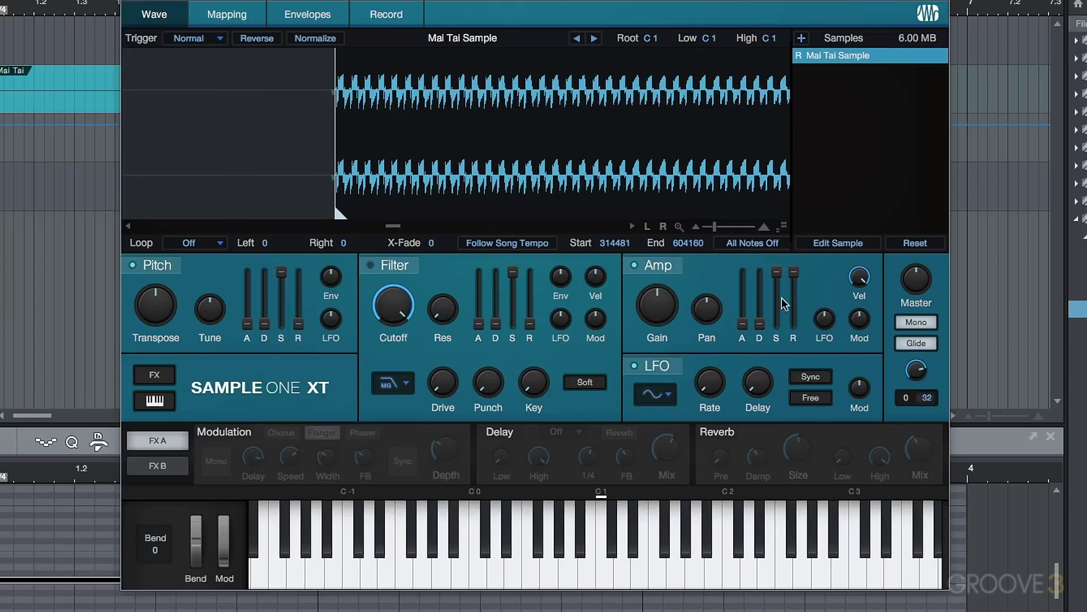
drag(795, 273, 795, 396)
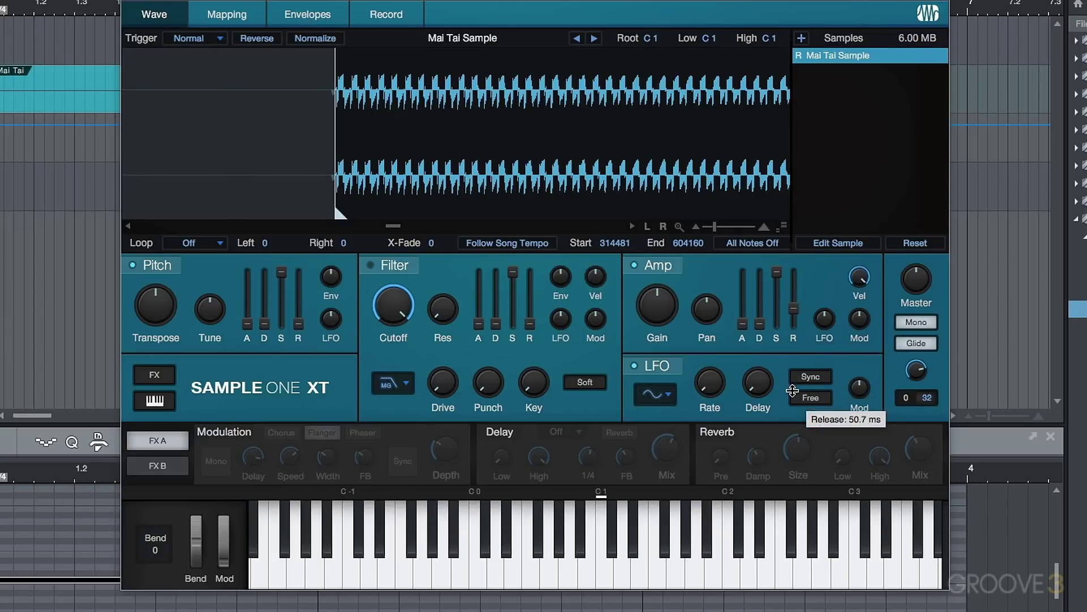
- Pull the amplitude envelope release in to 15.6 ms and audition it across several keys
click(316, 15)
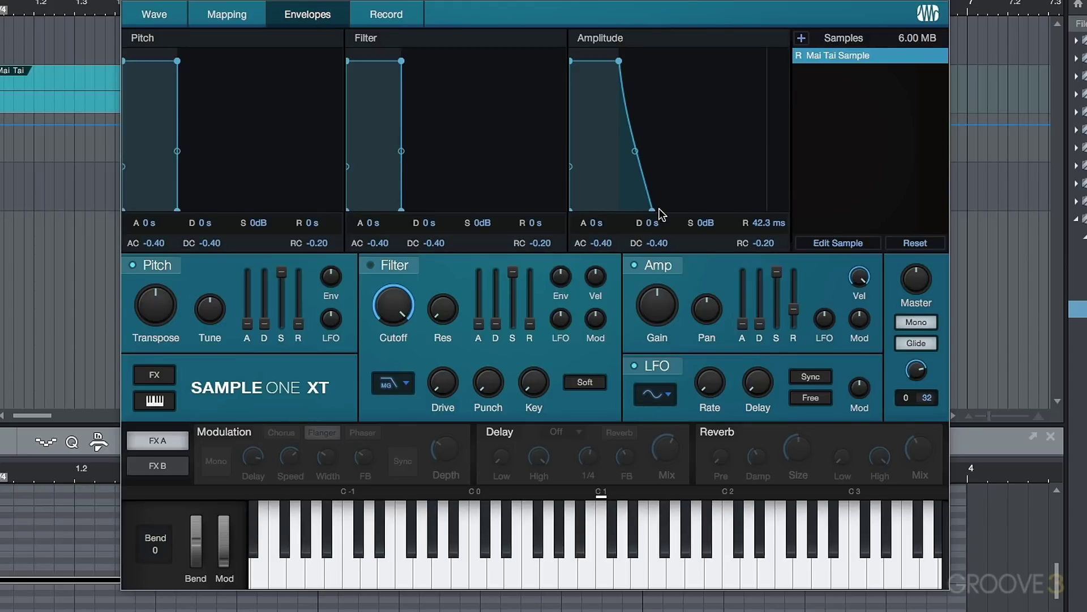
mouse_move(650, 213)
mouse_down()
mouse_move(703, 211)
mouse_move(632, 214)
mouse_up()
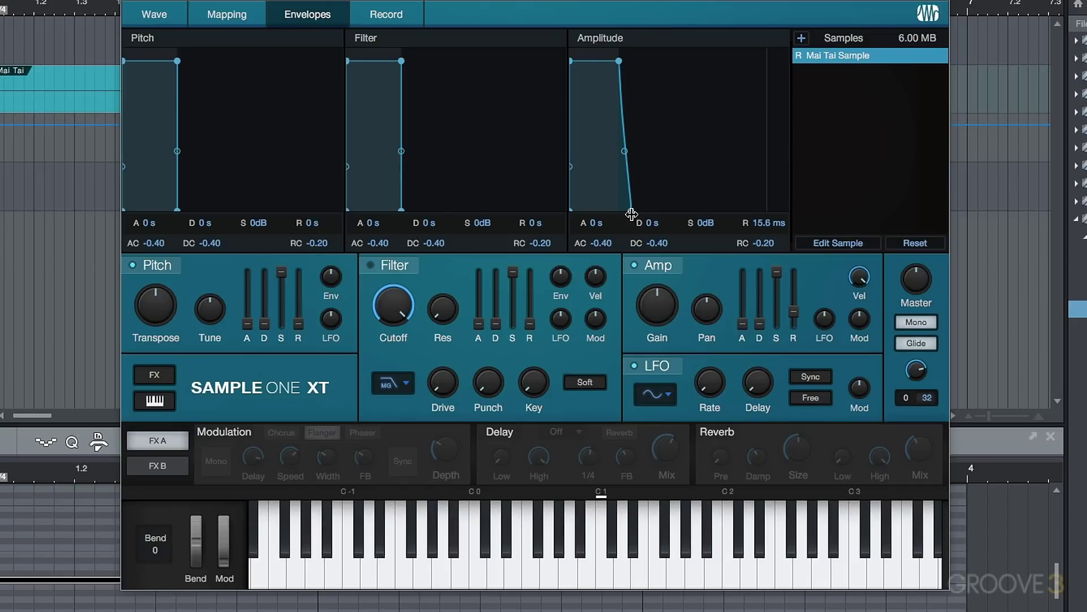
drag(659, 566, 607, 581)
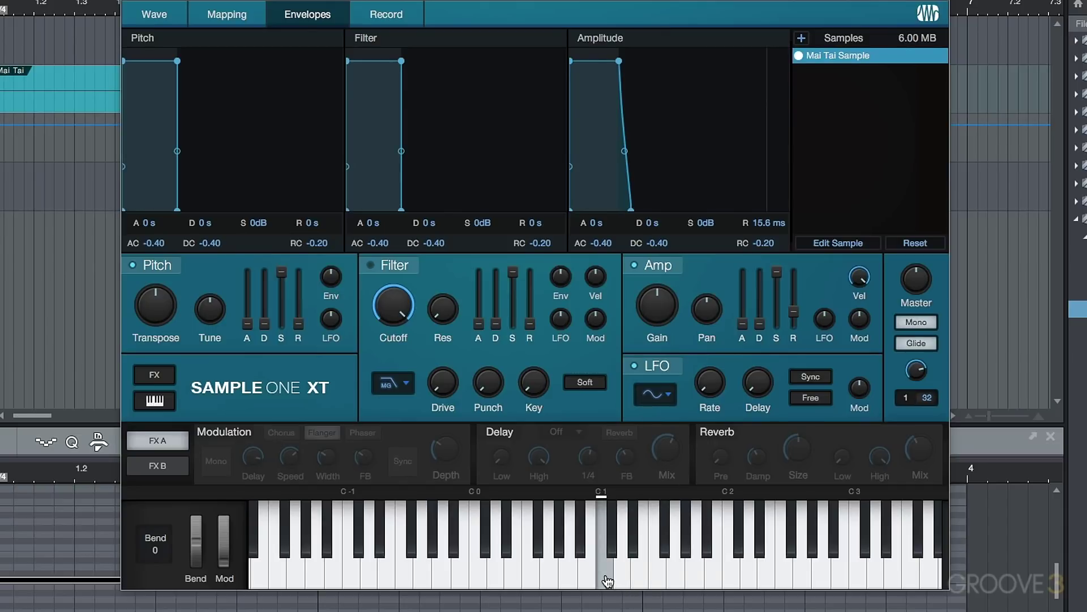
click(608, 580)
- On the Wave page, set the loop mode to Sustain and move the loop start to 316757
click(173, 14)
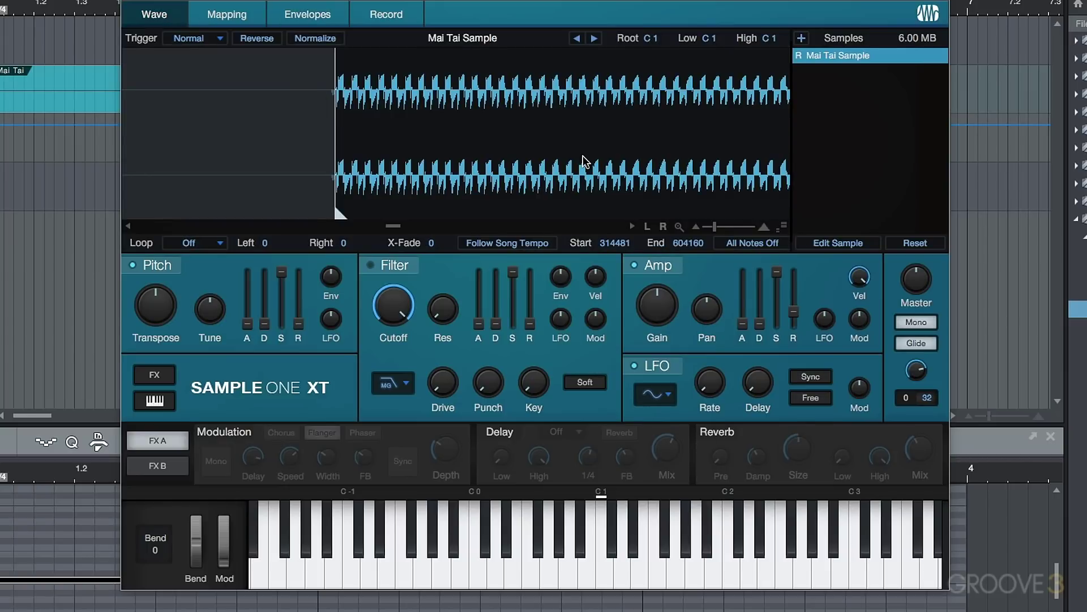
click(213, 243)
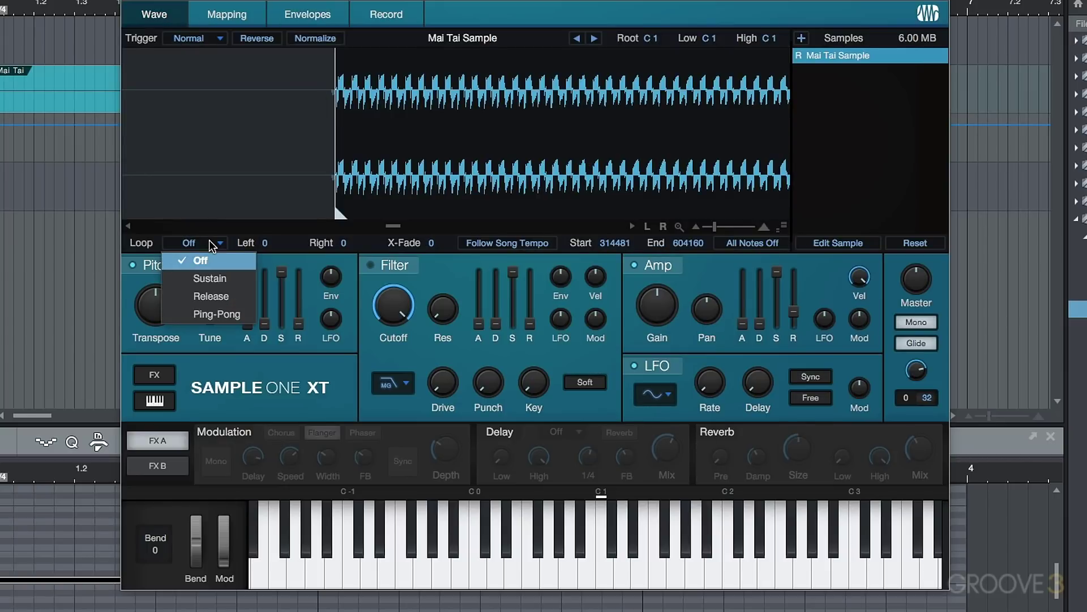
click(216, 278)
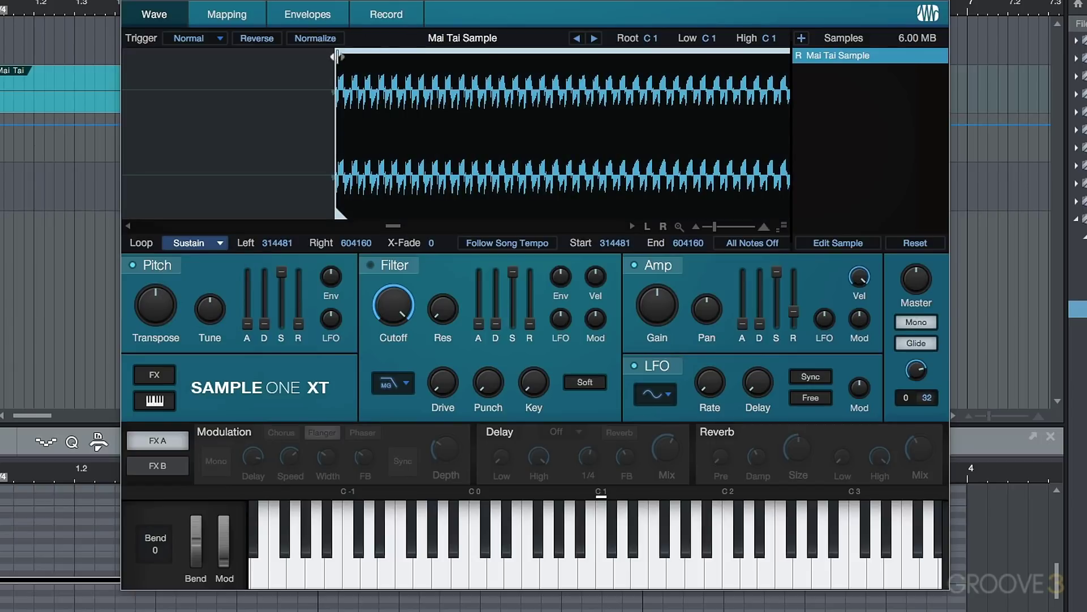
mouse_move(339, 57)
mouse_down()
mouse_move(416, 79)
mouse_move(289, 86)
mouse_move(434, 102)
mouse_move(395, 105)
mouse_up()
- Bring the loop end in to 353837 and move the loop start to 343195
scroll(419, 83, up, 3)
scroll(426, 96, down, 5)
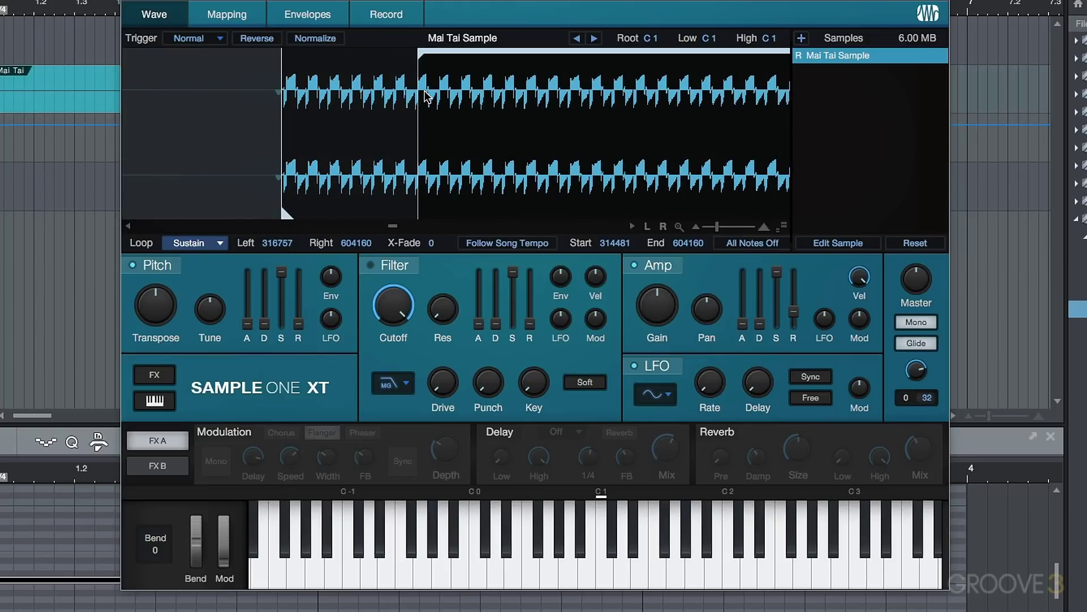
scroll(454, 96, down, 3)
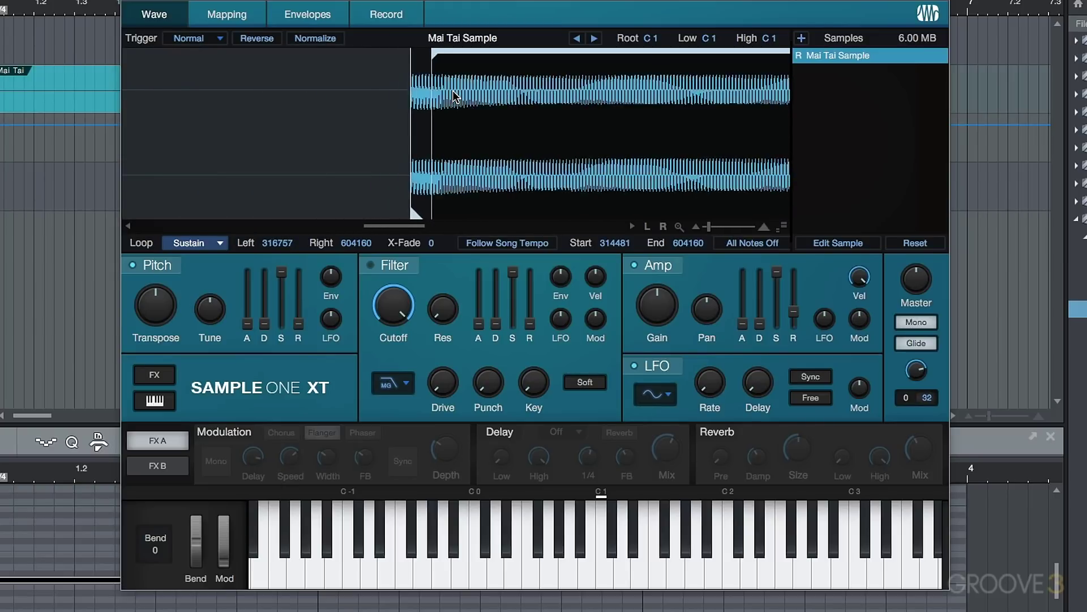
scroll(604, 91, down, 4)
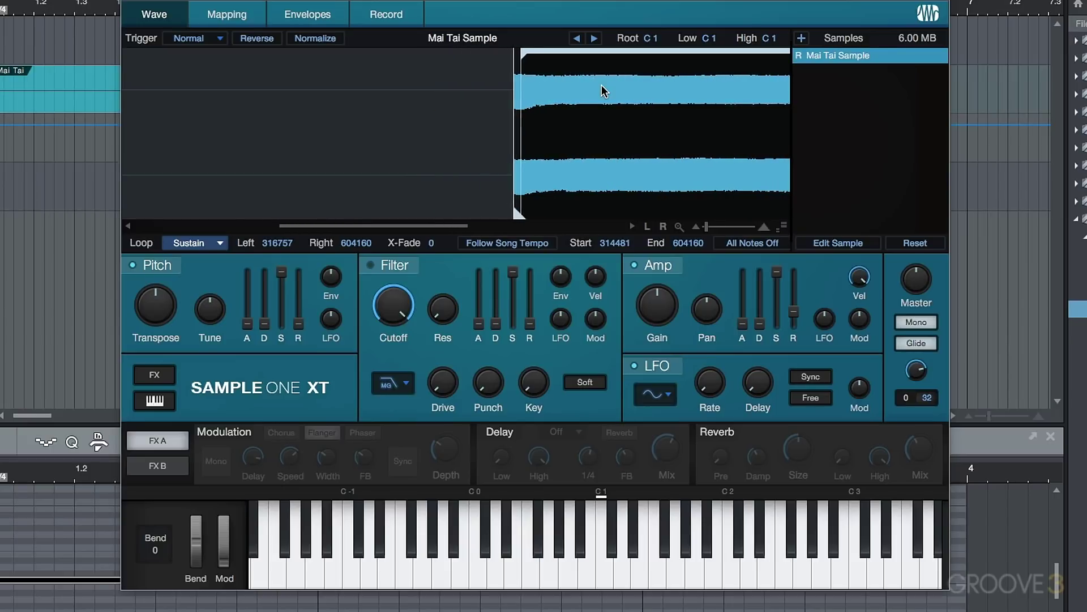
scroll(625, 151, right, 6)
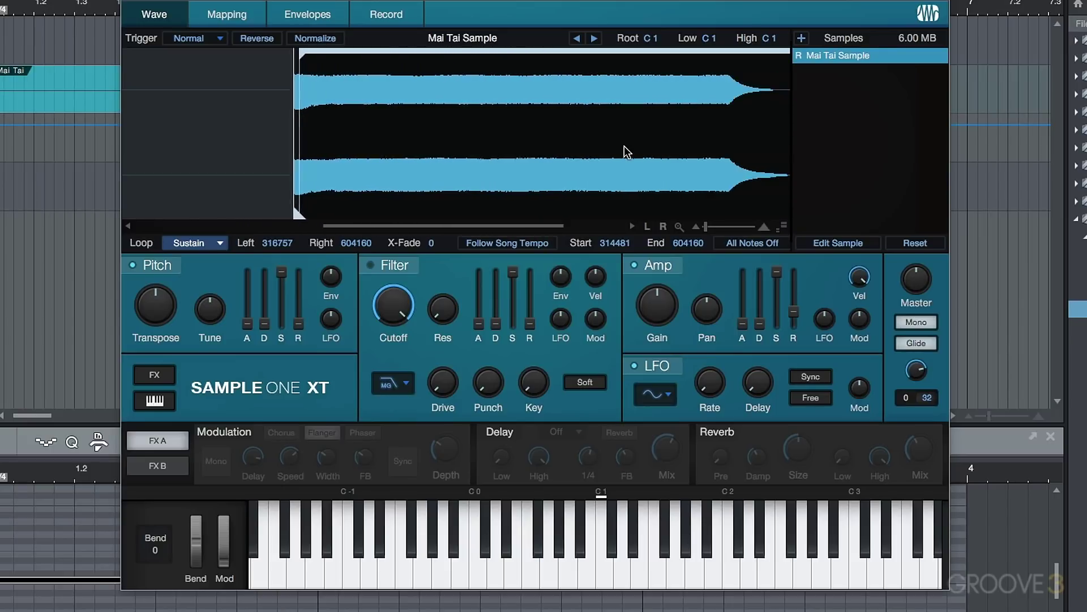
scroll(657, 115, down, 3)
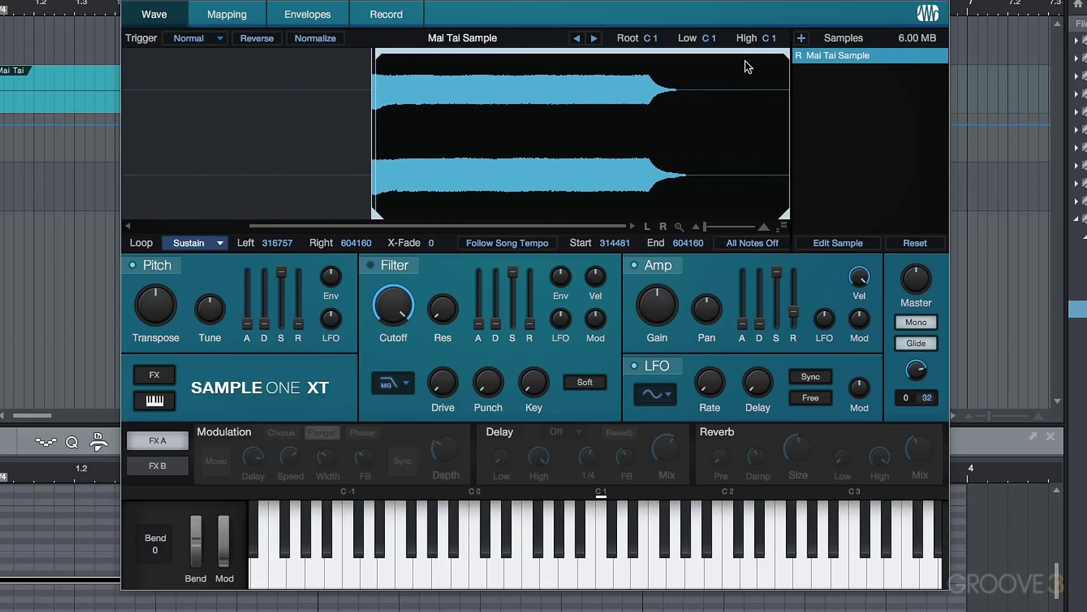
mouse_move(784, 53)
mouse_down()
mouse_move(401, 112)
mouse_move(425, 112)
mouse_up()
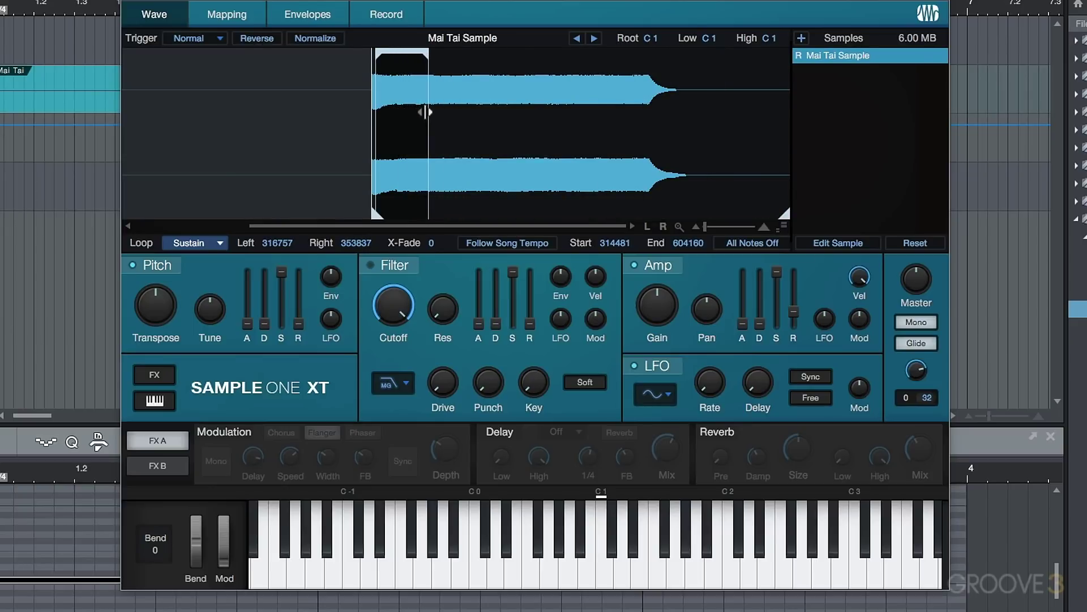
drag(381, 54, 412, 54)
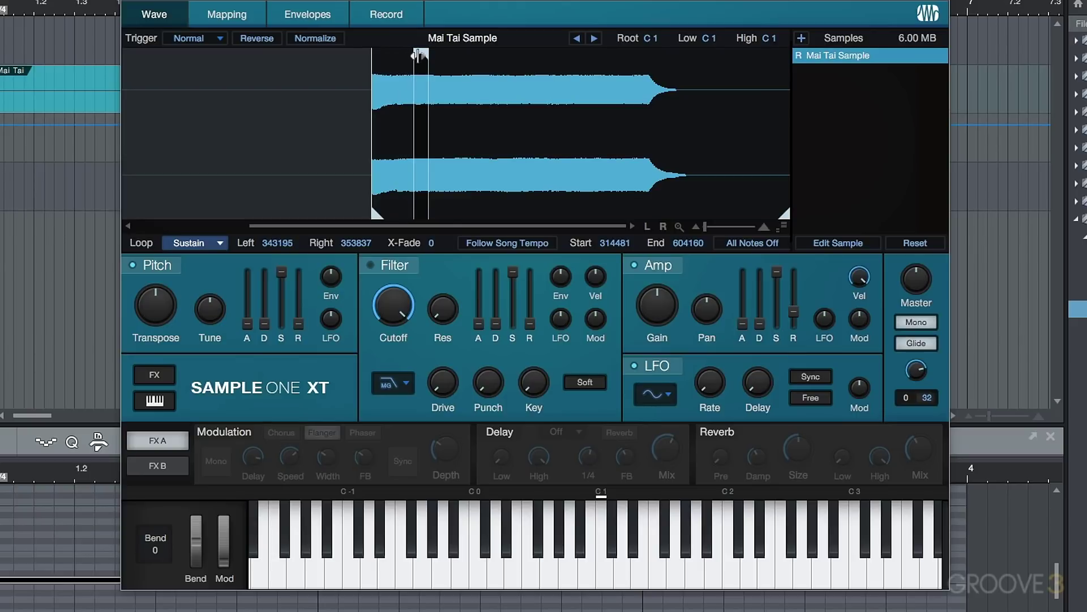
scroll(427, 77, up, 2)
scroll(427, 76, up, 4)
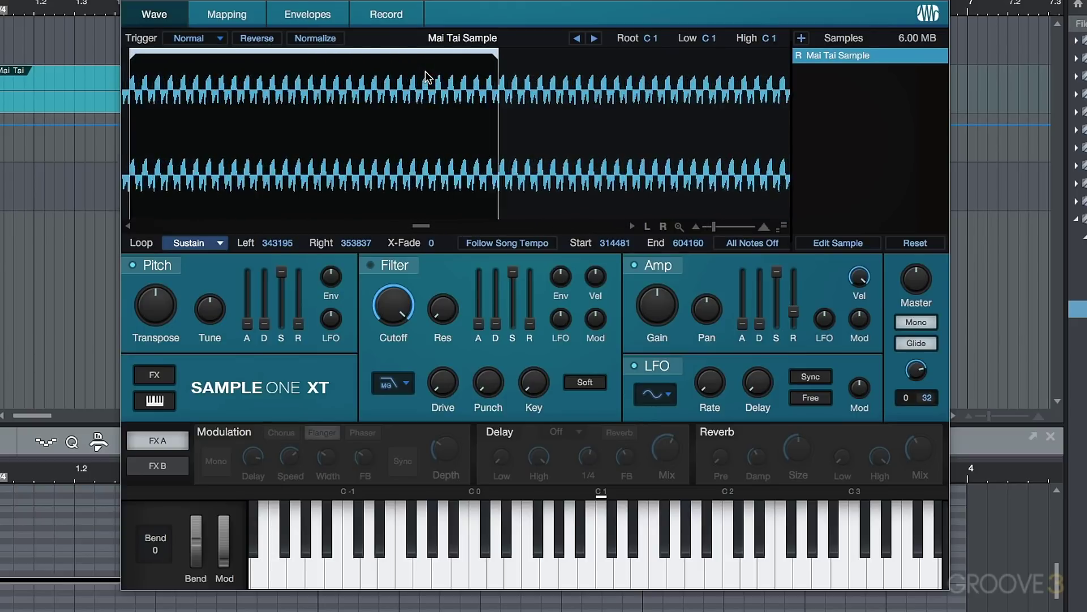
scroll(466, 87, left, 5)
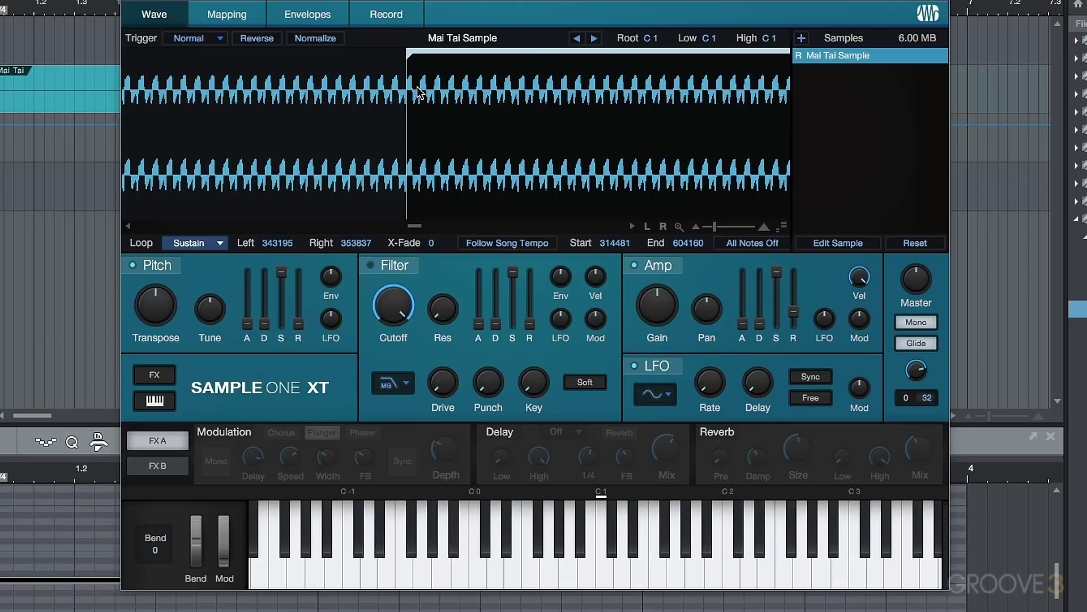
scroll(418, 91, right, 5)
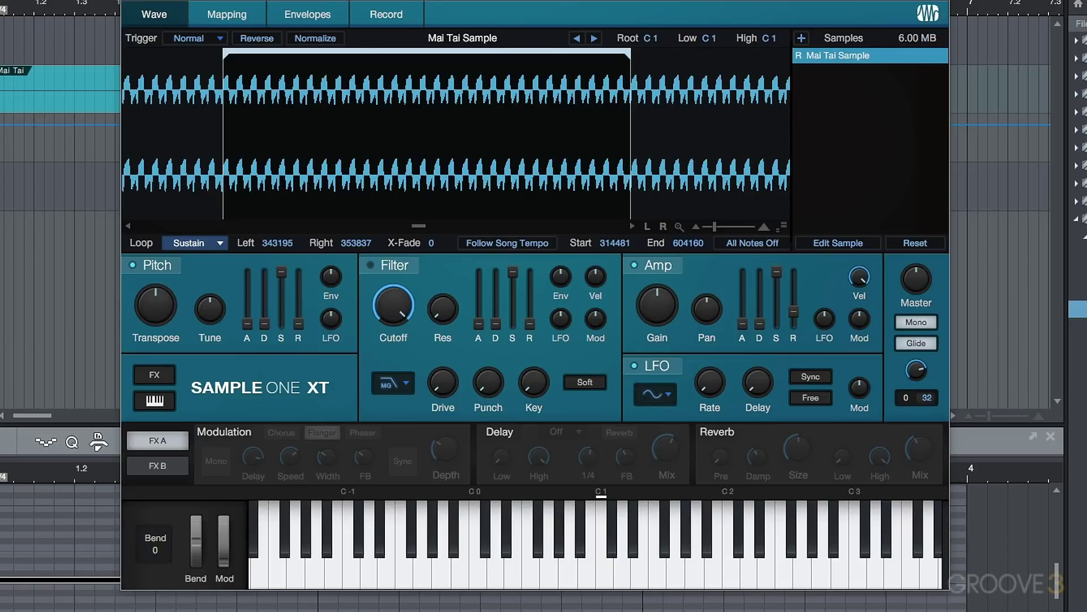
scroll(456, 164, down, 5)
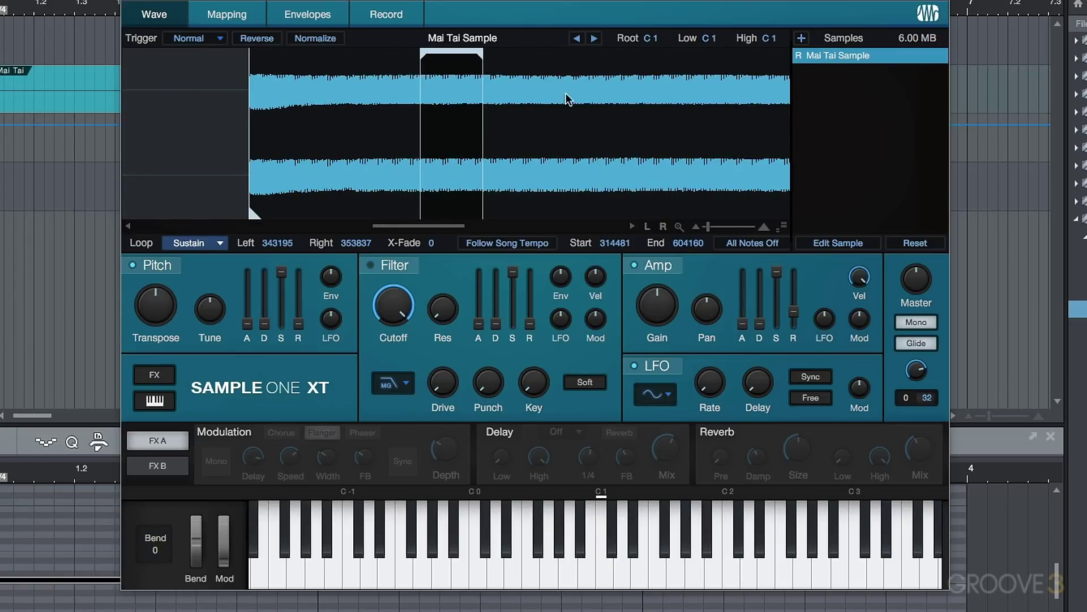
- Drag the sustain loop's end out to 381722, auditioning C1 along the way
click(603, 579)
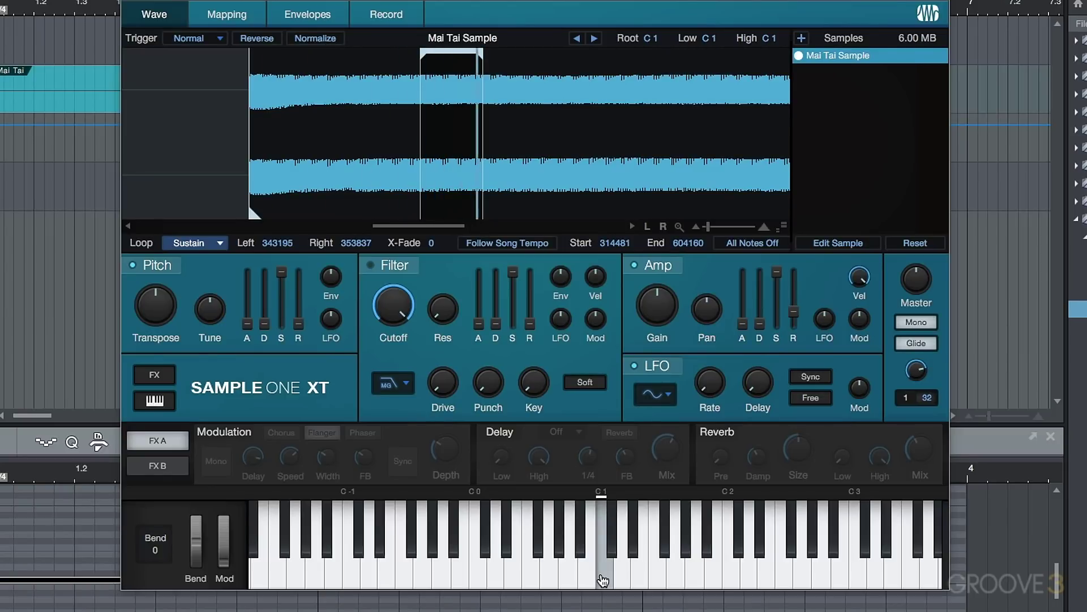
drag(602, 579, 604, 573)
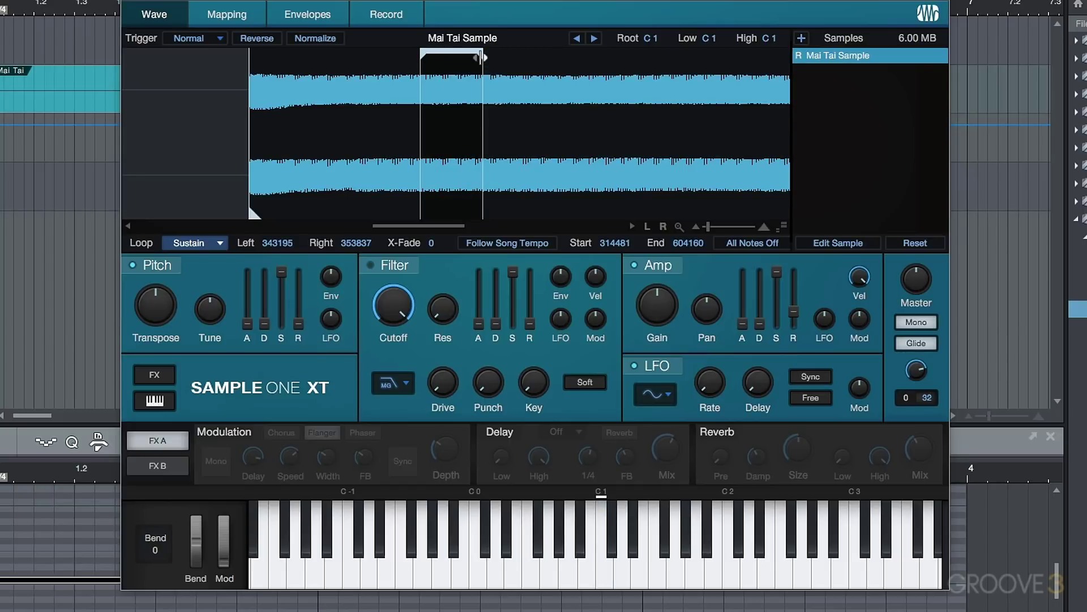
drag(481, 57, 553, 56)
click(590, 564)
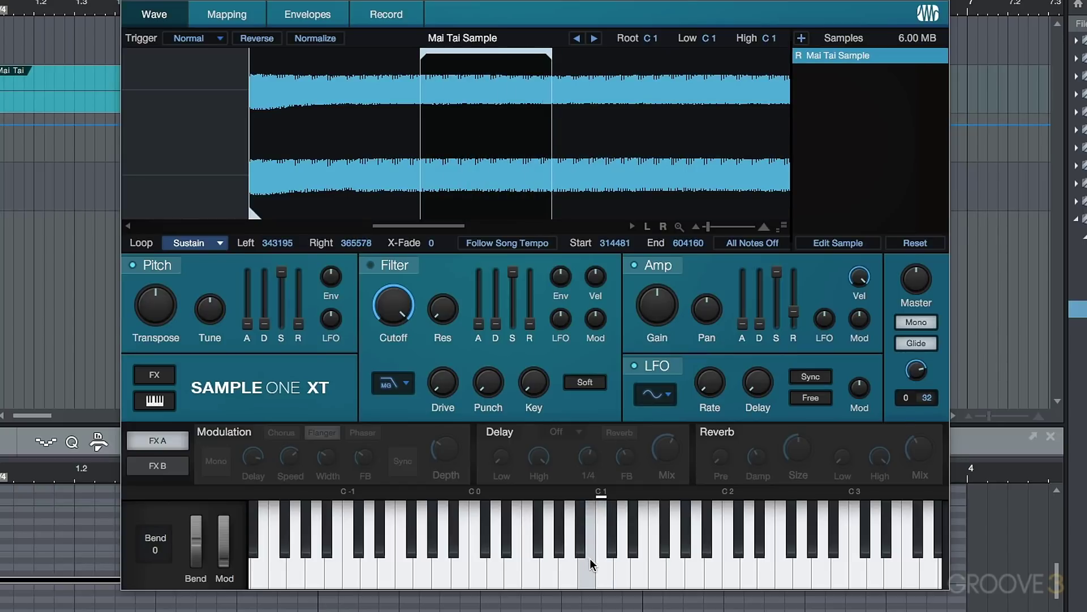
click(605, 571)
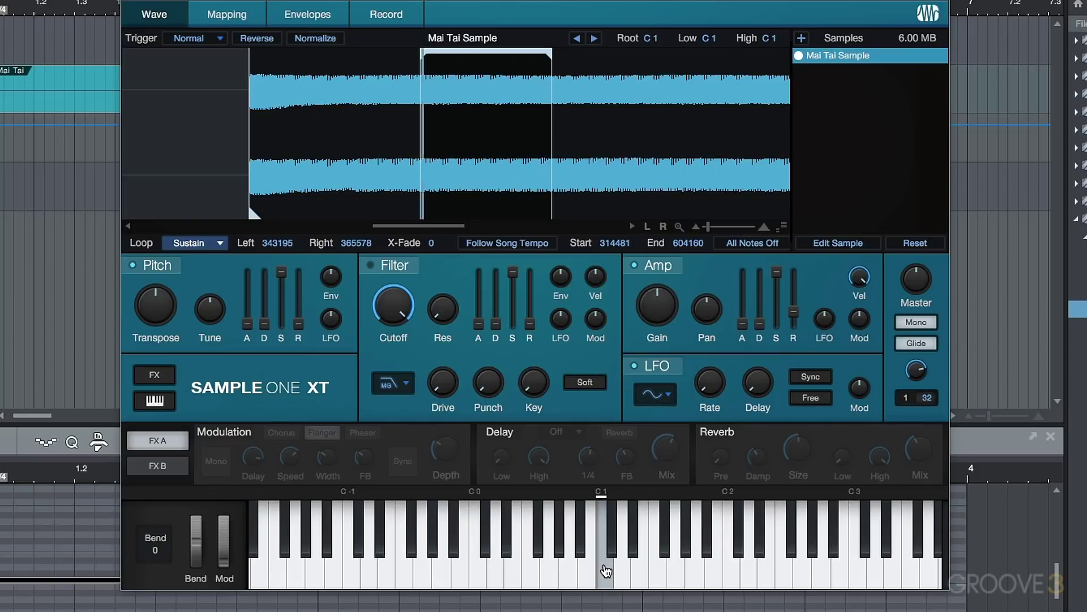
drag(606, 571, 606, 571)
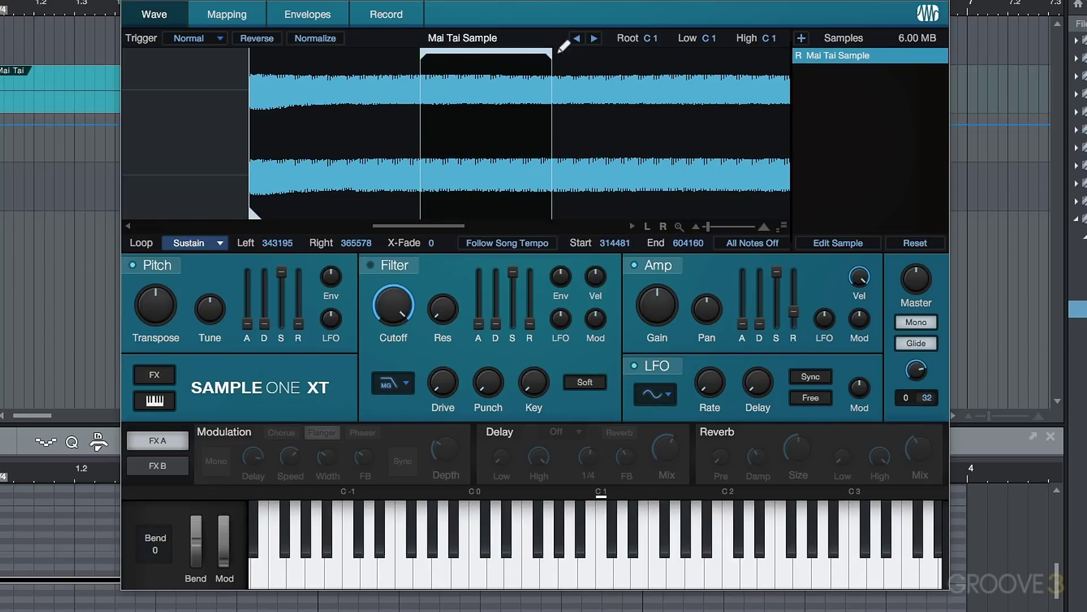
drag(551, 54, 641, 129)
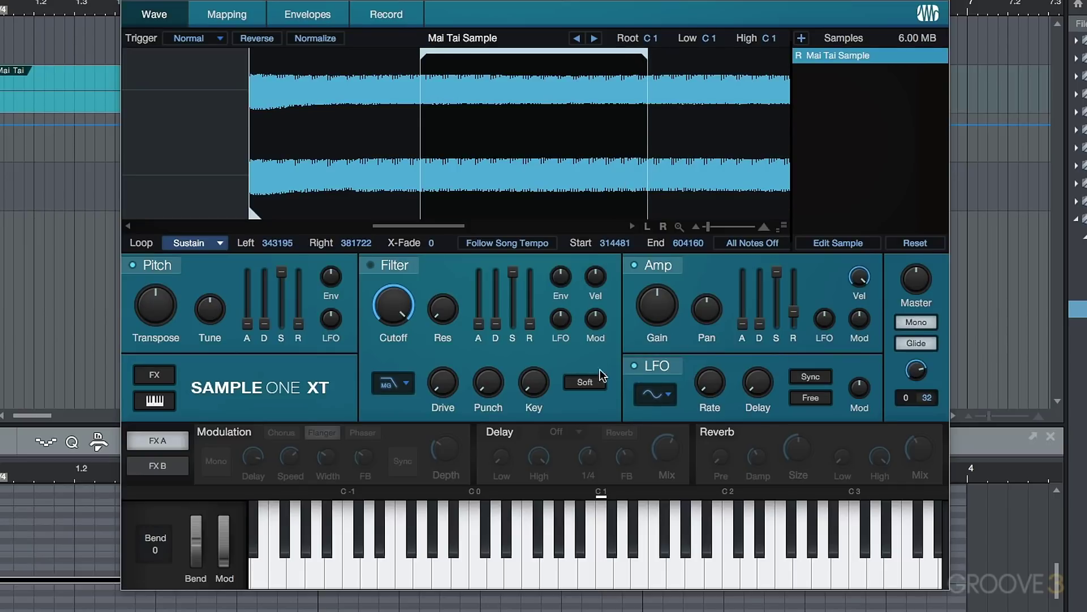
click(605, 564)
- Zoom in, check the loop start and end points with the L/R buttons, and play C1
scroll(610, 117, up, 4)
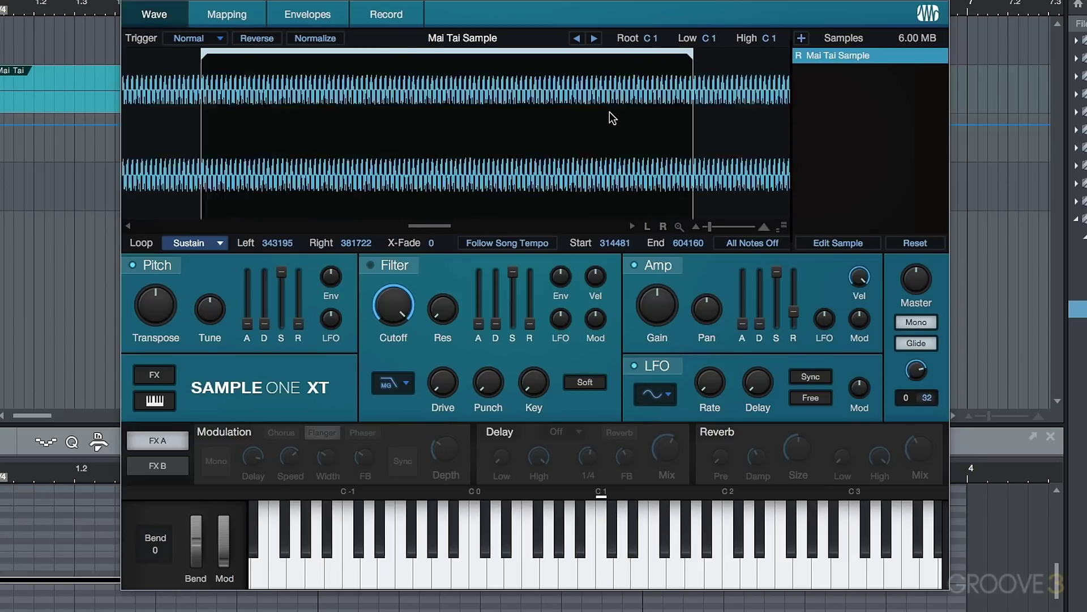
scroll(762, 110, up, 4)
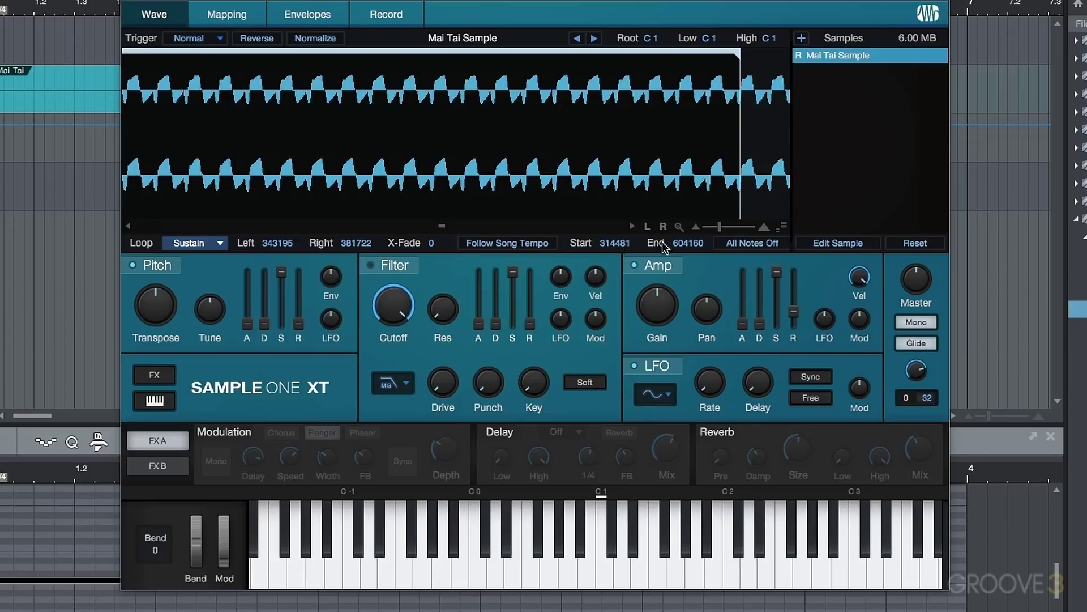
click(648, 227)
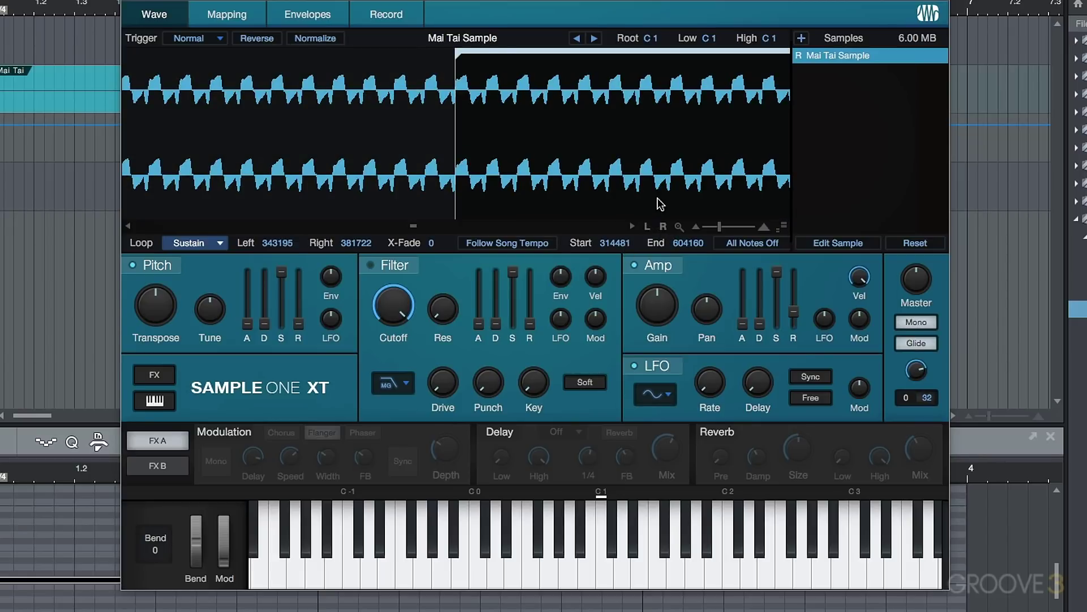
click(664, 226)
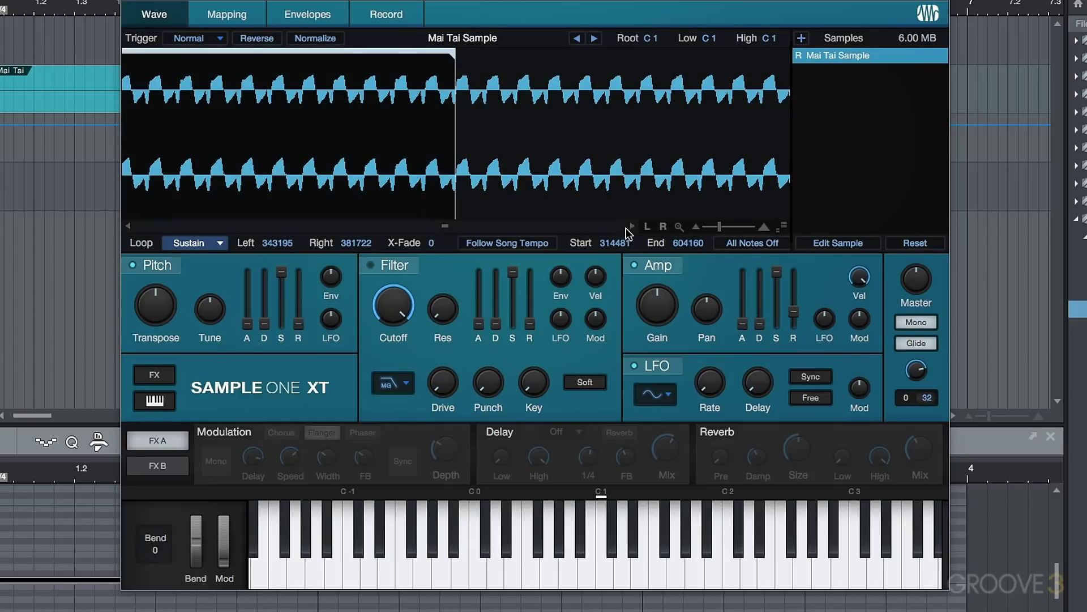
click(648, 226)
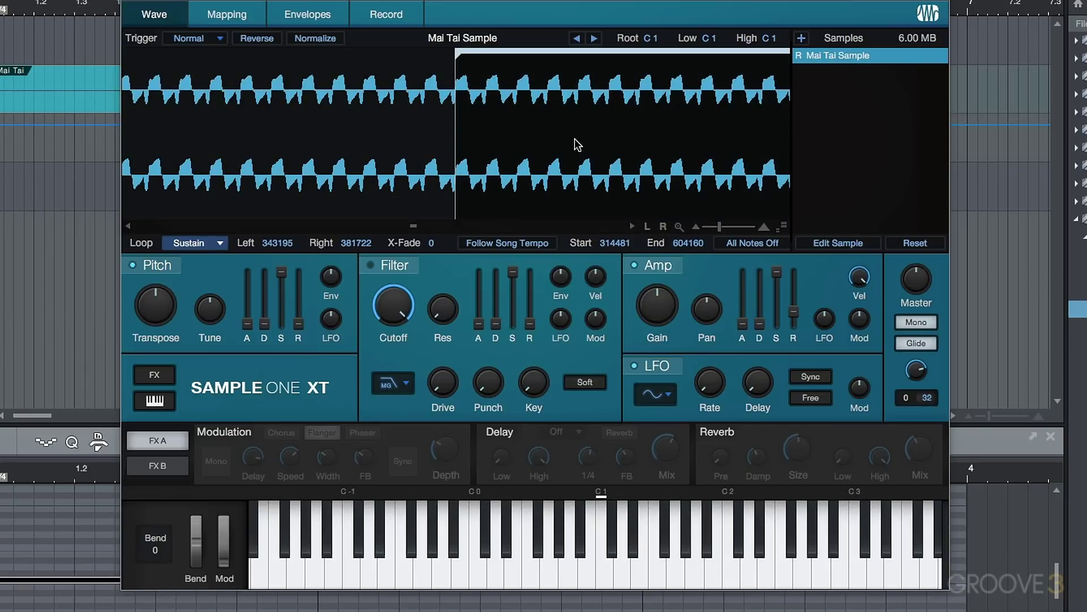
scroll(574, 144, down, 6)
click(666, 543)
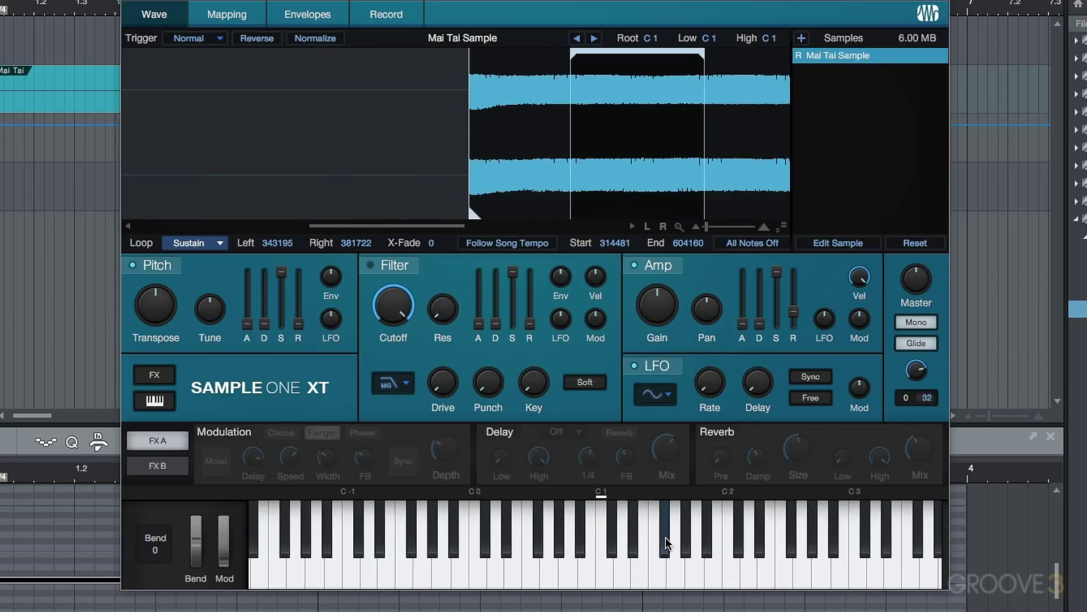
click(640, 569)
click(602, 569)
click(605, 576)
- In FX B, enable the Distortion effect with the Soft Tube type
click(160, 375)
click(160, 375)
click(164, 466)
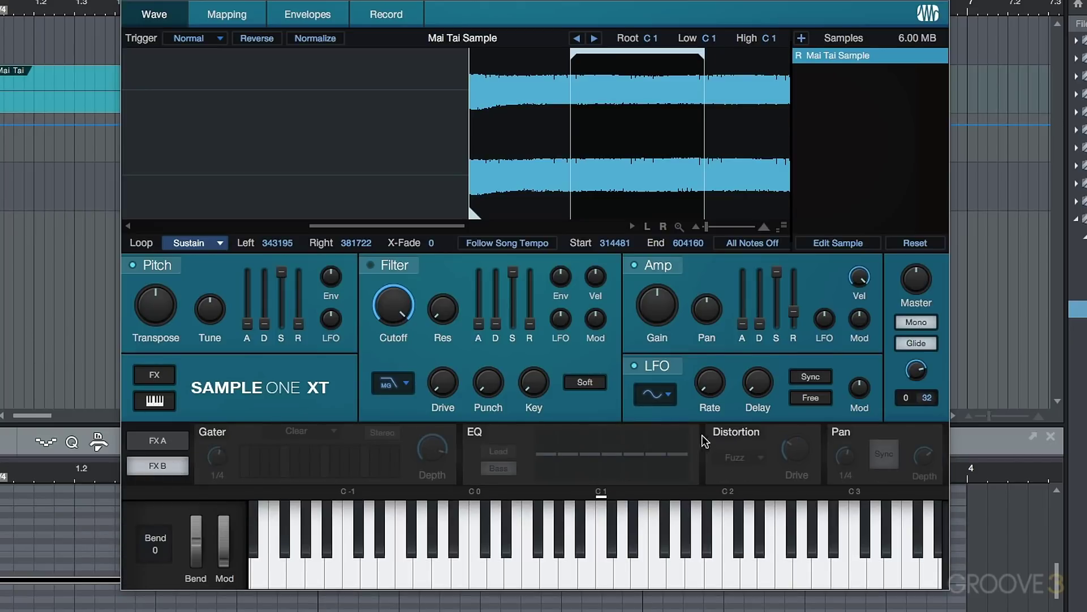
click(735, 432)
click(742, 456)
click(736, 490)
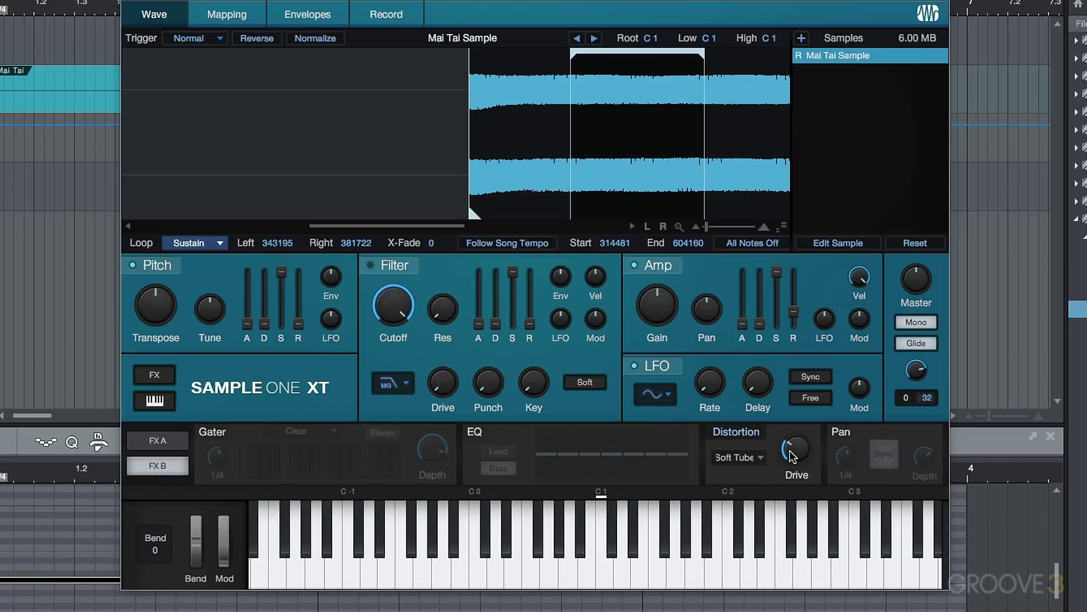
- Audition C1, then lower the filter cutoff and add filter drive
click(601, 576)
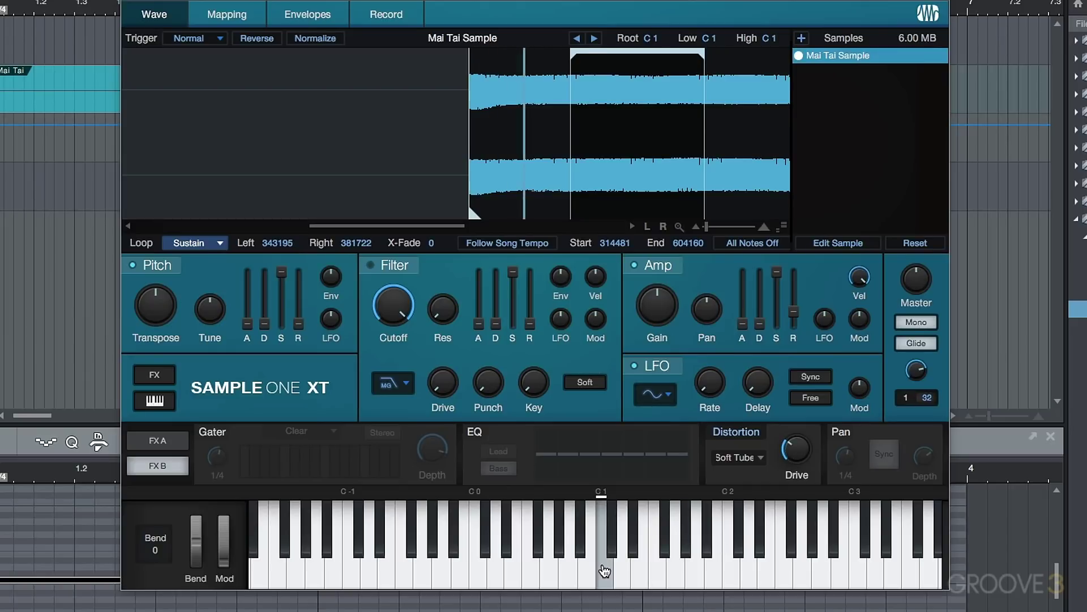
click(605, 578)
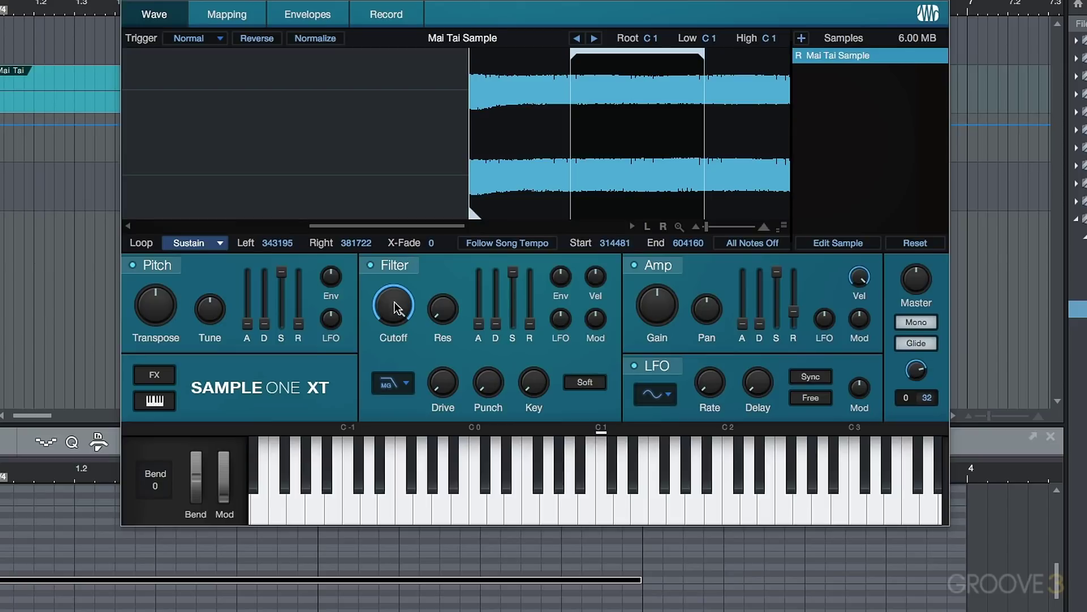
drag(396, 303, 453, 343)
click(603, 510)
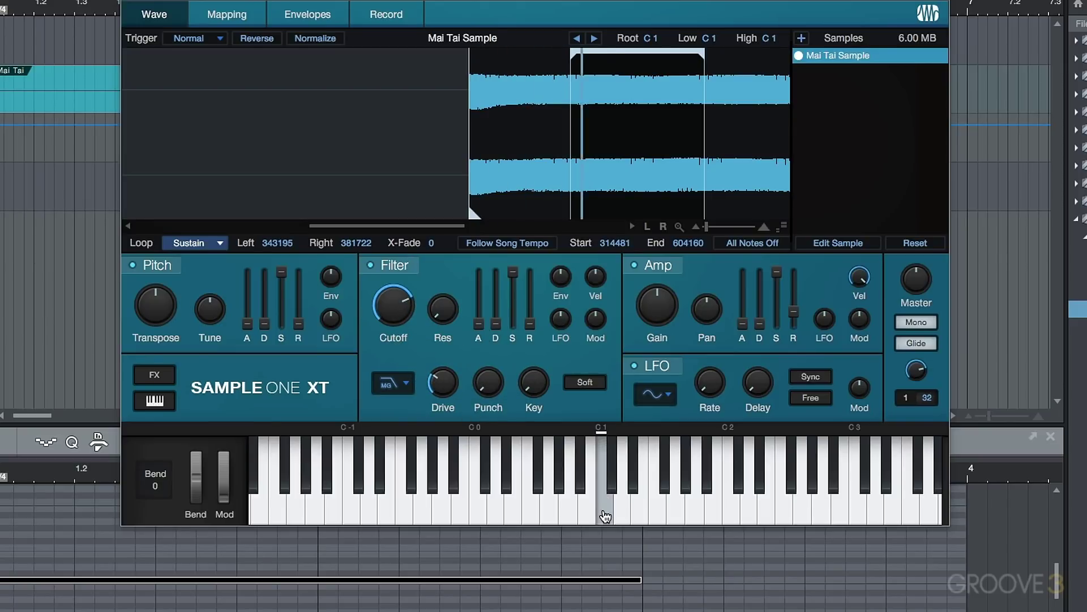
- In FX A, compare the Chorus and Flanger modulation on C1, settling on Flanger
click(157, 374)
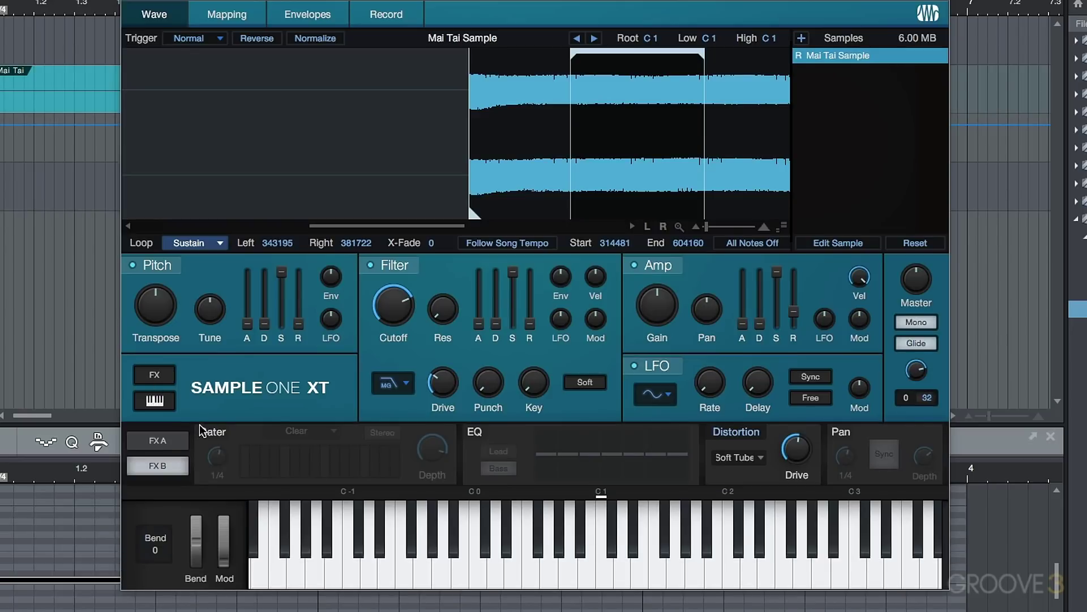
click(165, 445)
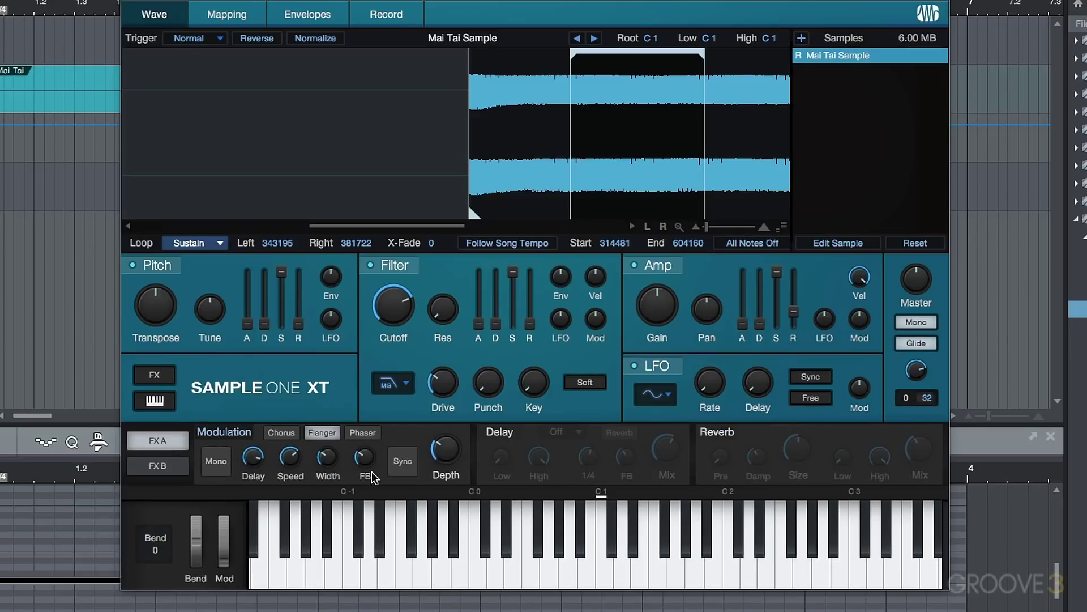
click(290, 438)
click(601, 574)
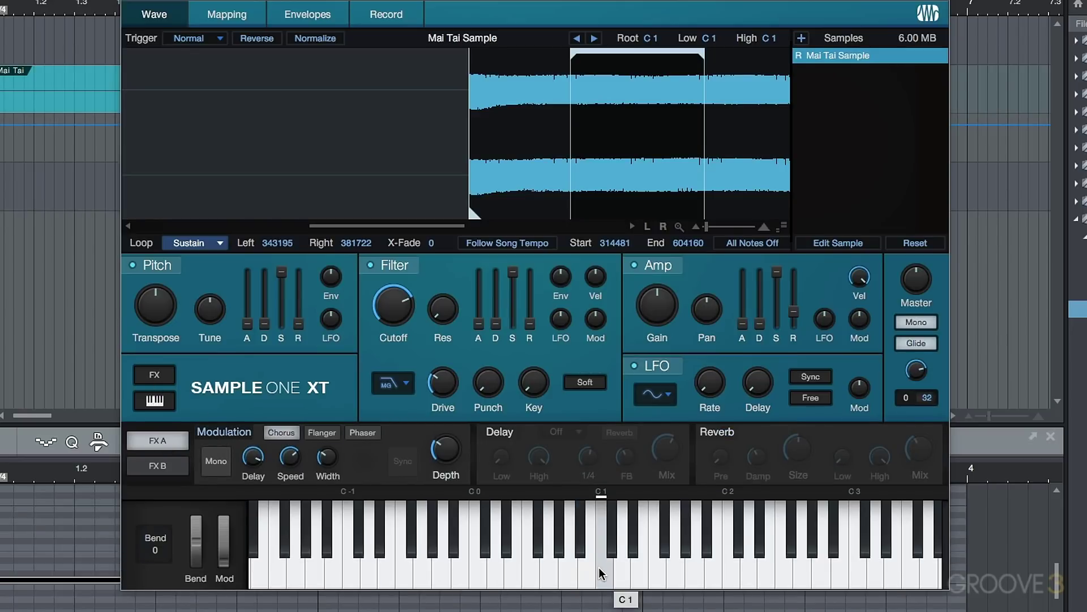
click(601, 574)
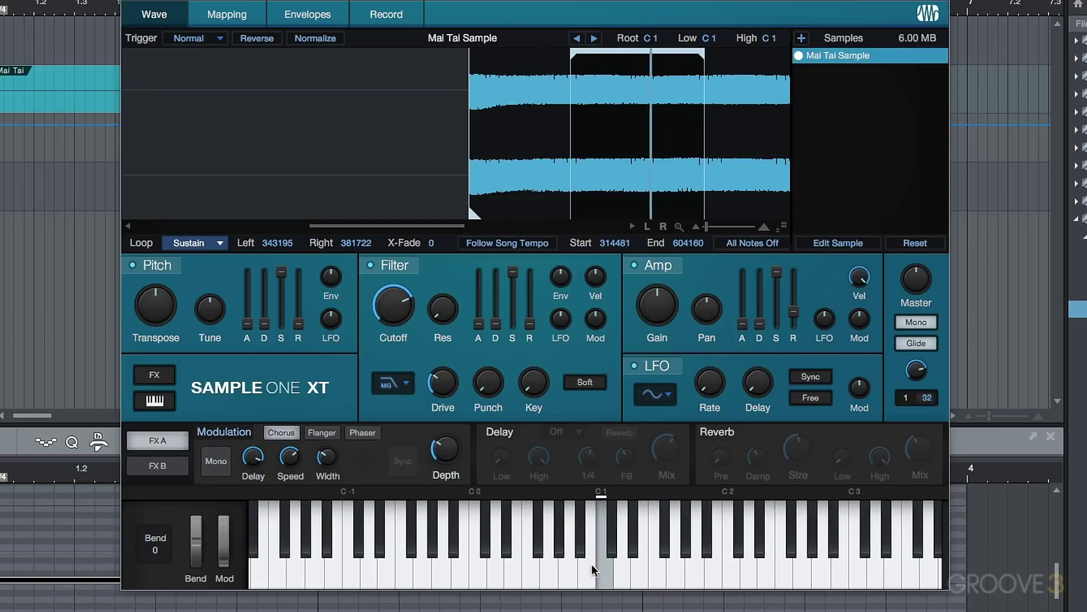
click(322, 433)
click(608, 571)
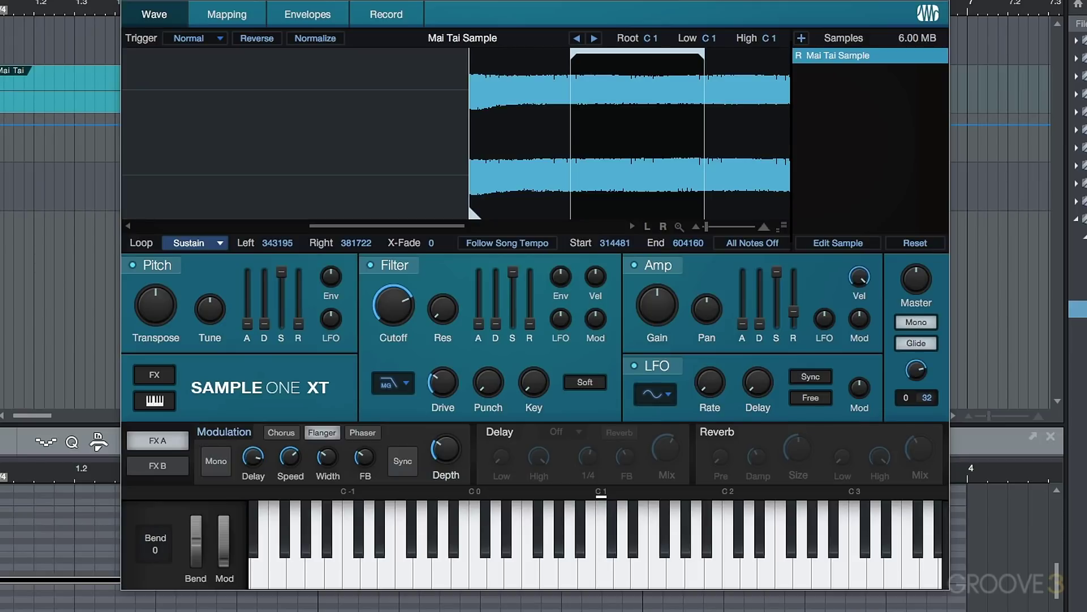
- On the Record page, choose Input 1 as the source and toggle monitoring, keeping Main Outs
click(402, 11)
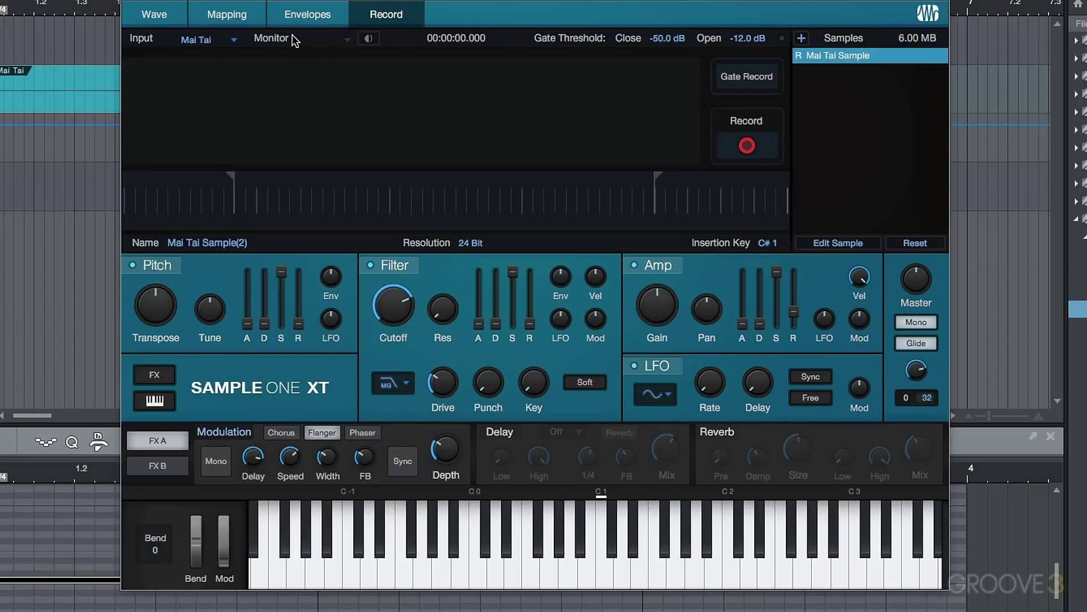
click(206, 40)
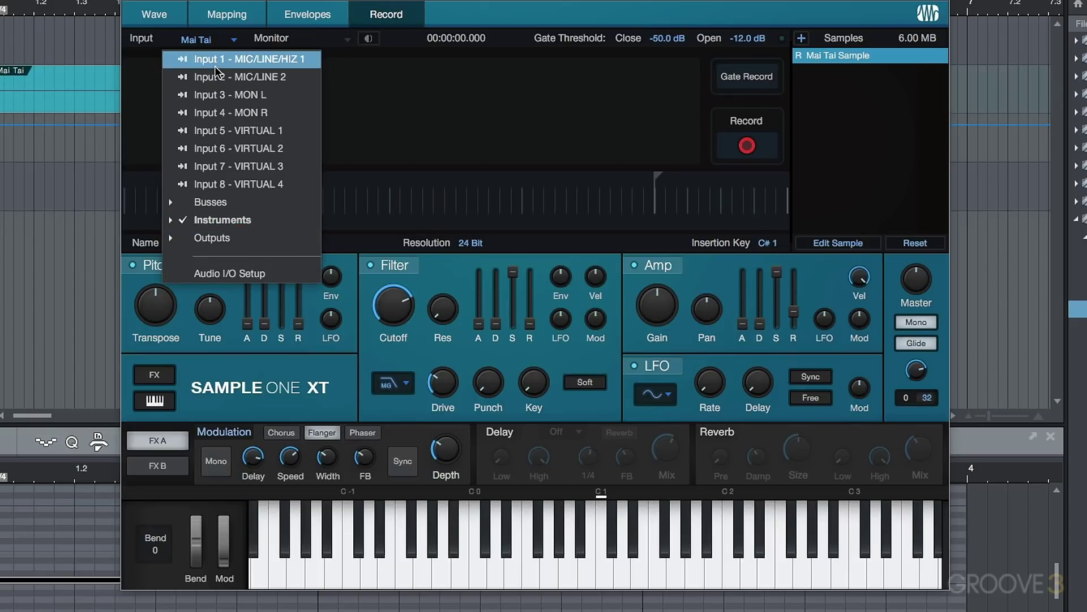
click(216, 66)
click(368, 40)
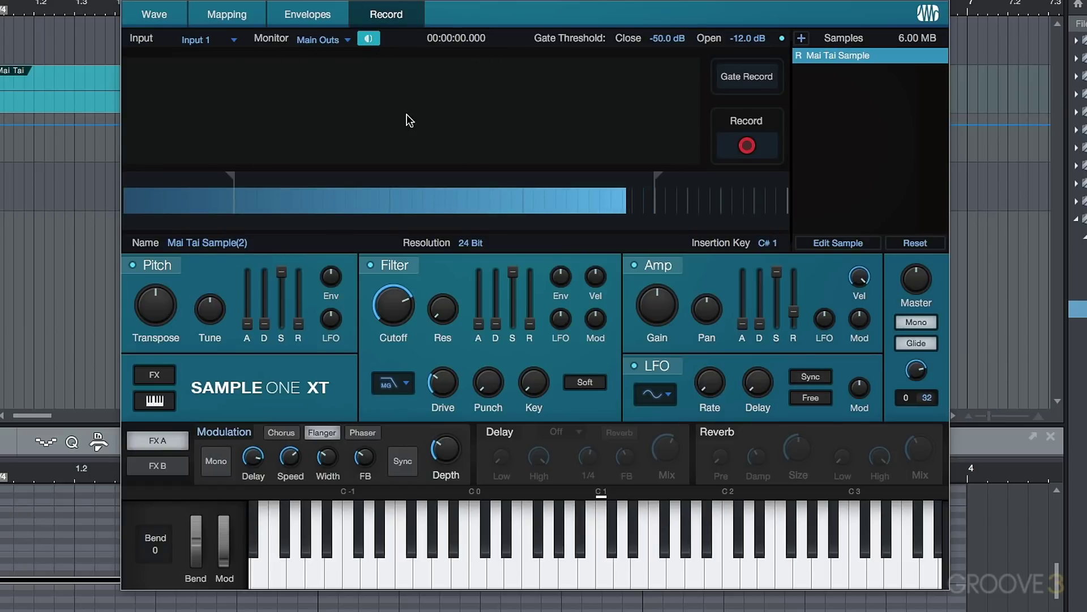
click(332, 39)
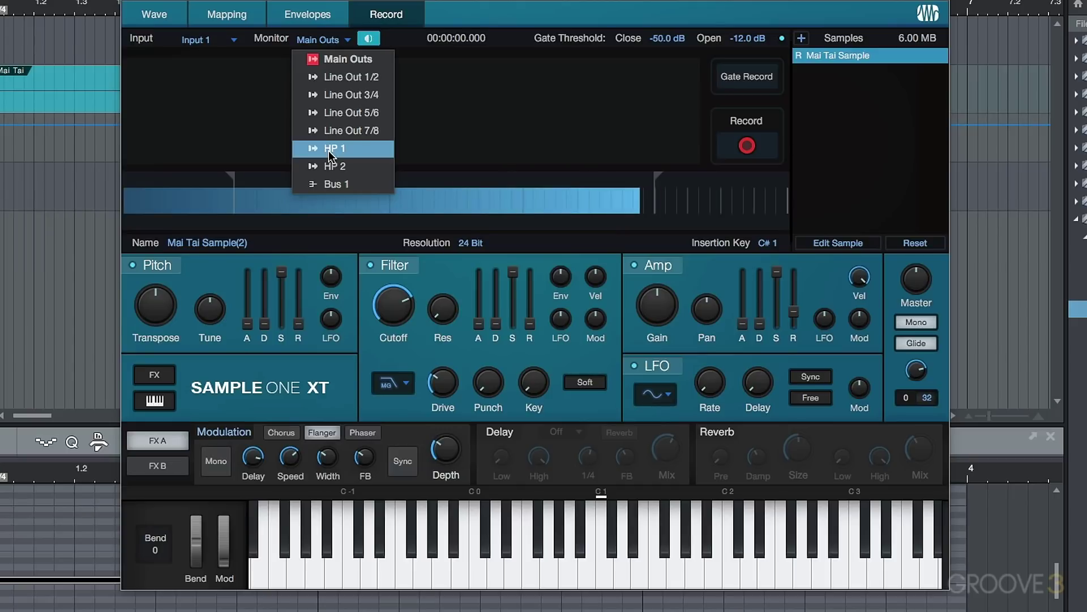
click(369, 38)
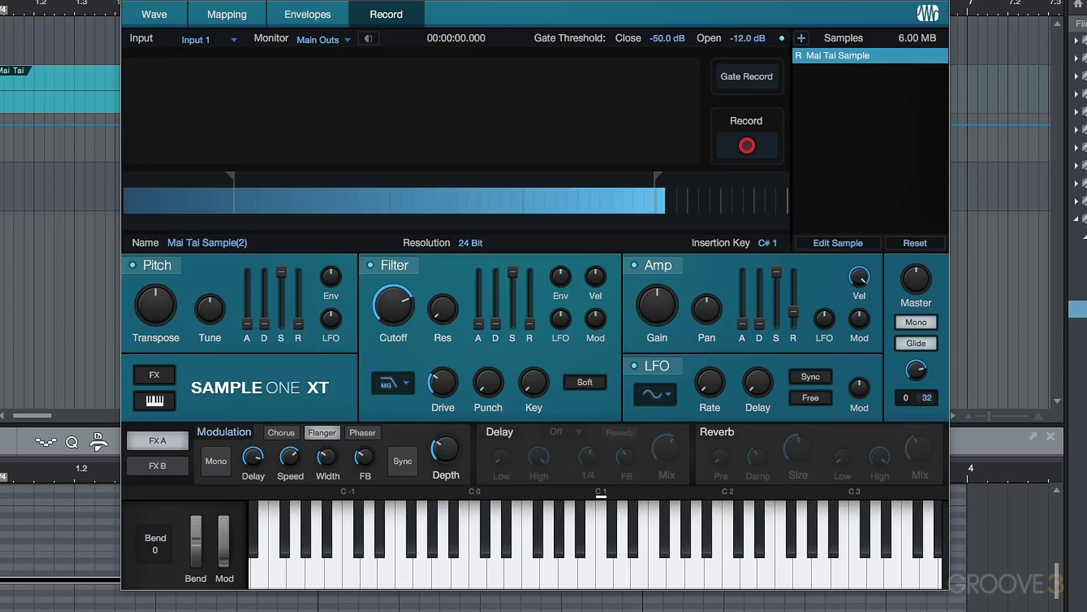
- Look through the Envelopes and Mapping pages, then go back to the Wave page
click(317, 16)
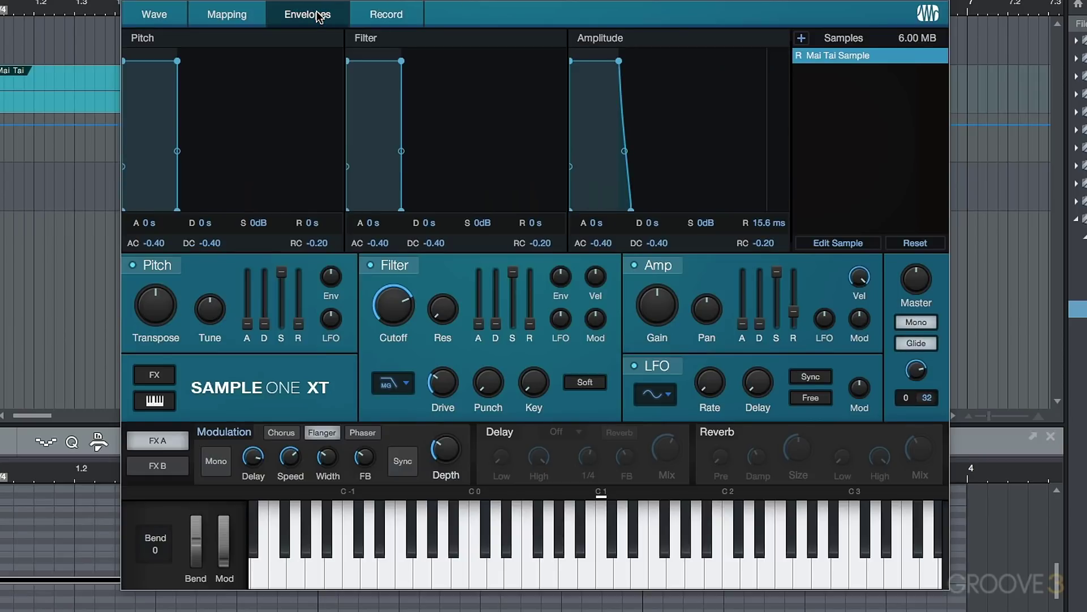
click(228, 14)
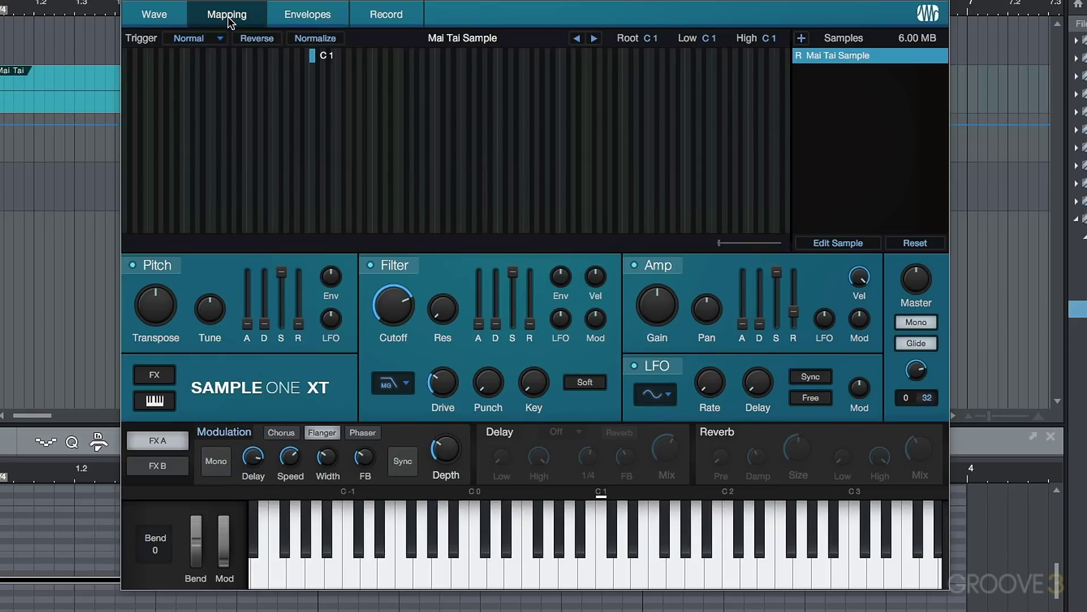
click(148, 17)
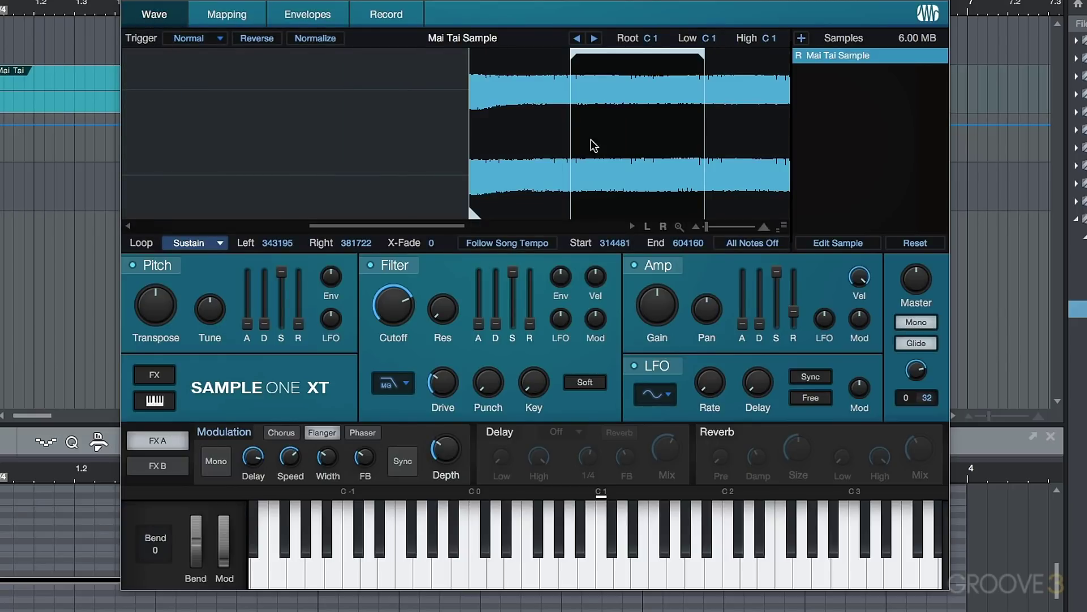